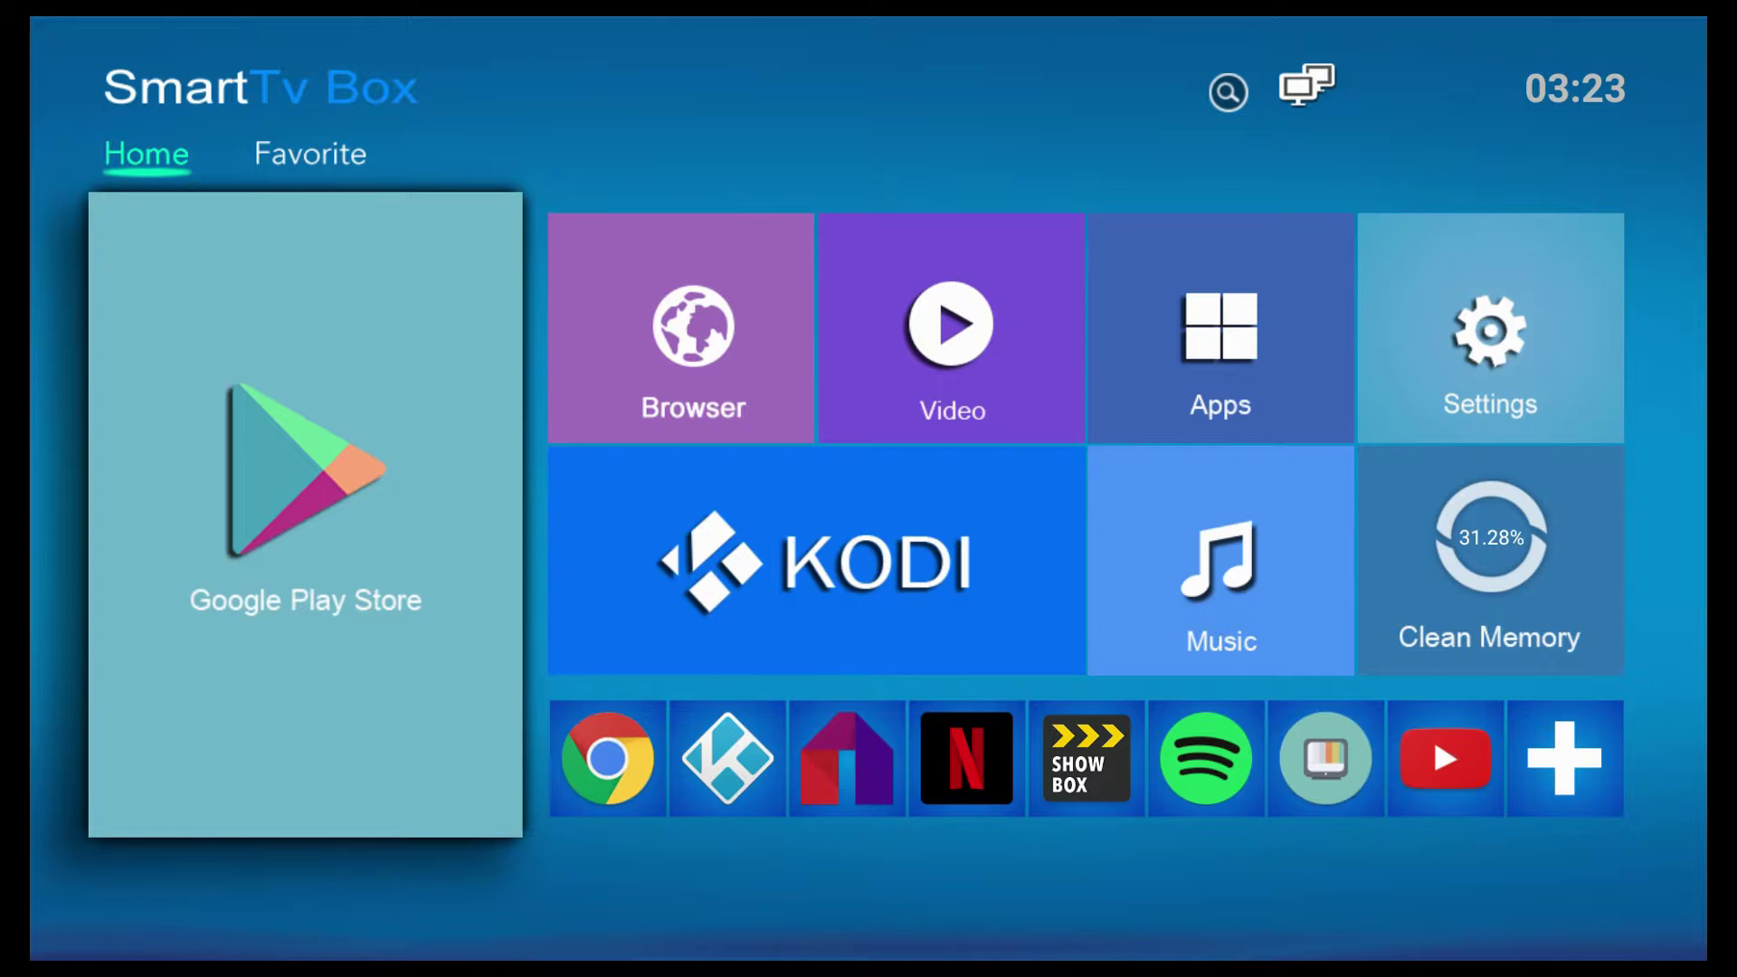
Step: Open the device settings from the home screen
{"action": "key", "text": "Right"}
{"action": "key", "text": "Right"}
{"action": "key", "text": "Right"}
{"action": "key", "text": "Up"}
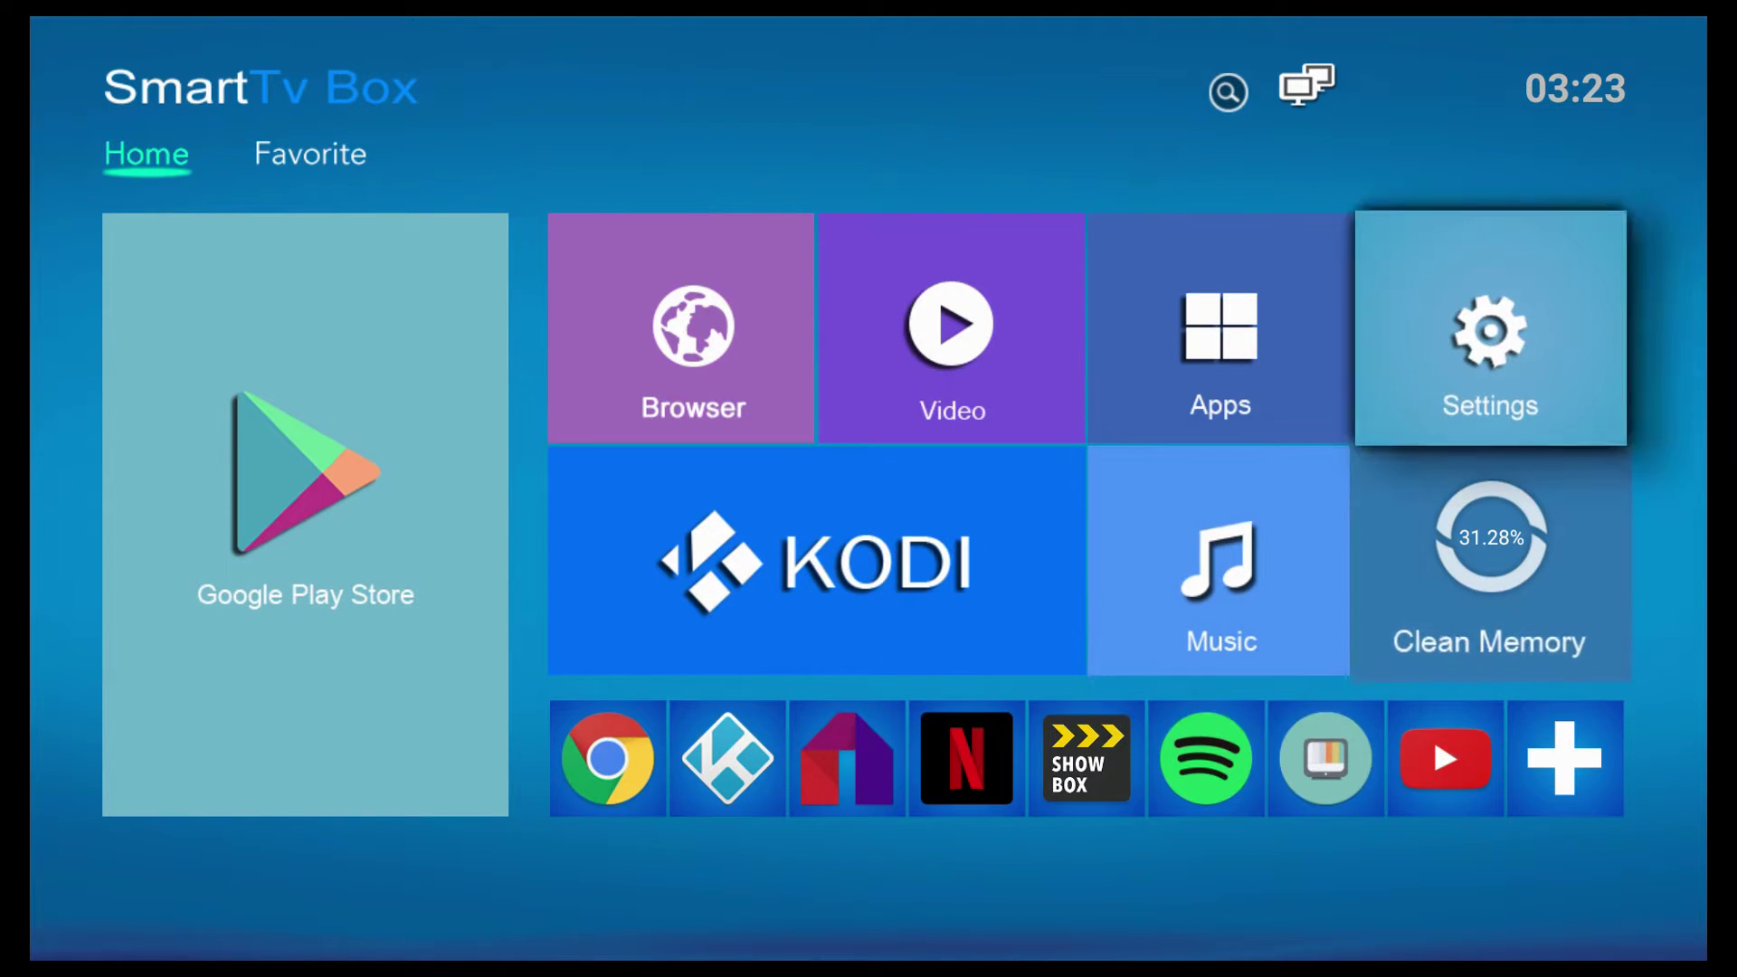
{"action": "key", "text": "Return"}
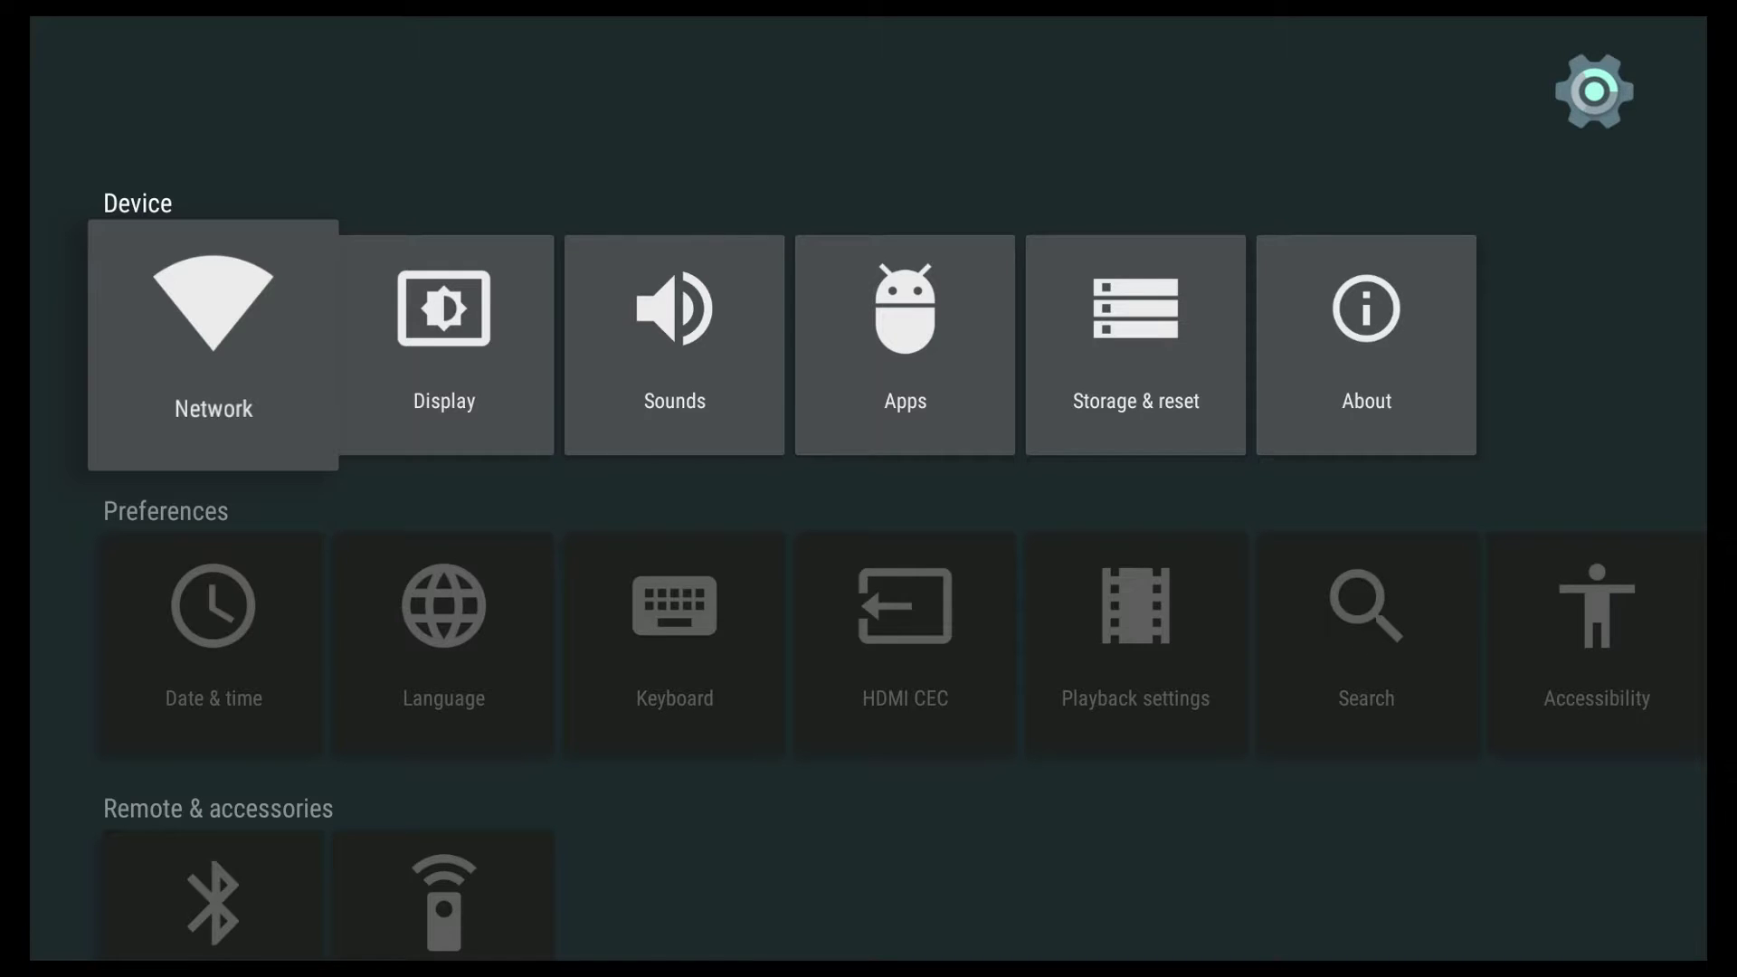
Step: Open More settings from the Preferences section
{"action": "key", "text": "Down"}
{"action": "key", "text": "Right"}
{"action": "key", "text": "Right"}
{"action": "key", "text": "Right"}
{"action": "key", "text": "Right"}
{"action": "key", "text": "Right"}
{"action": "key", "text": "Right"}
{"action": "key", "text": "Right"}
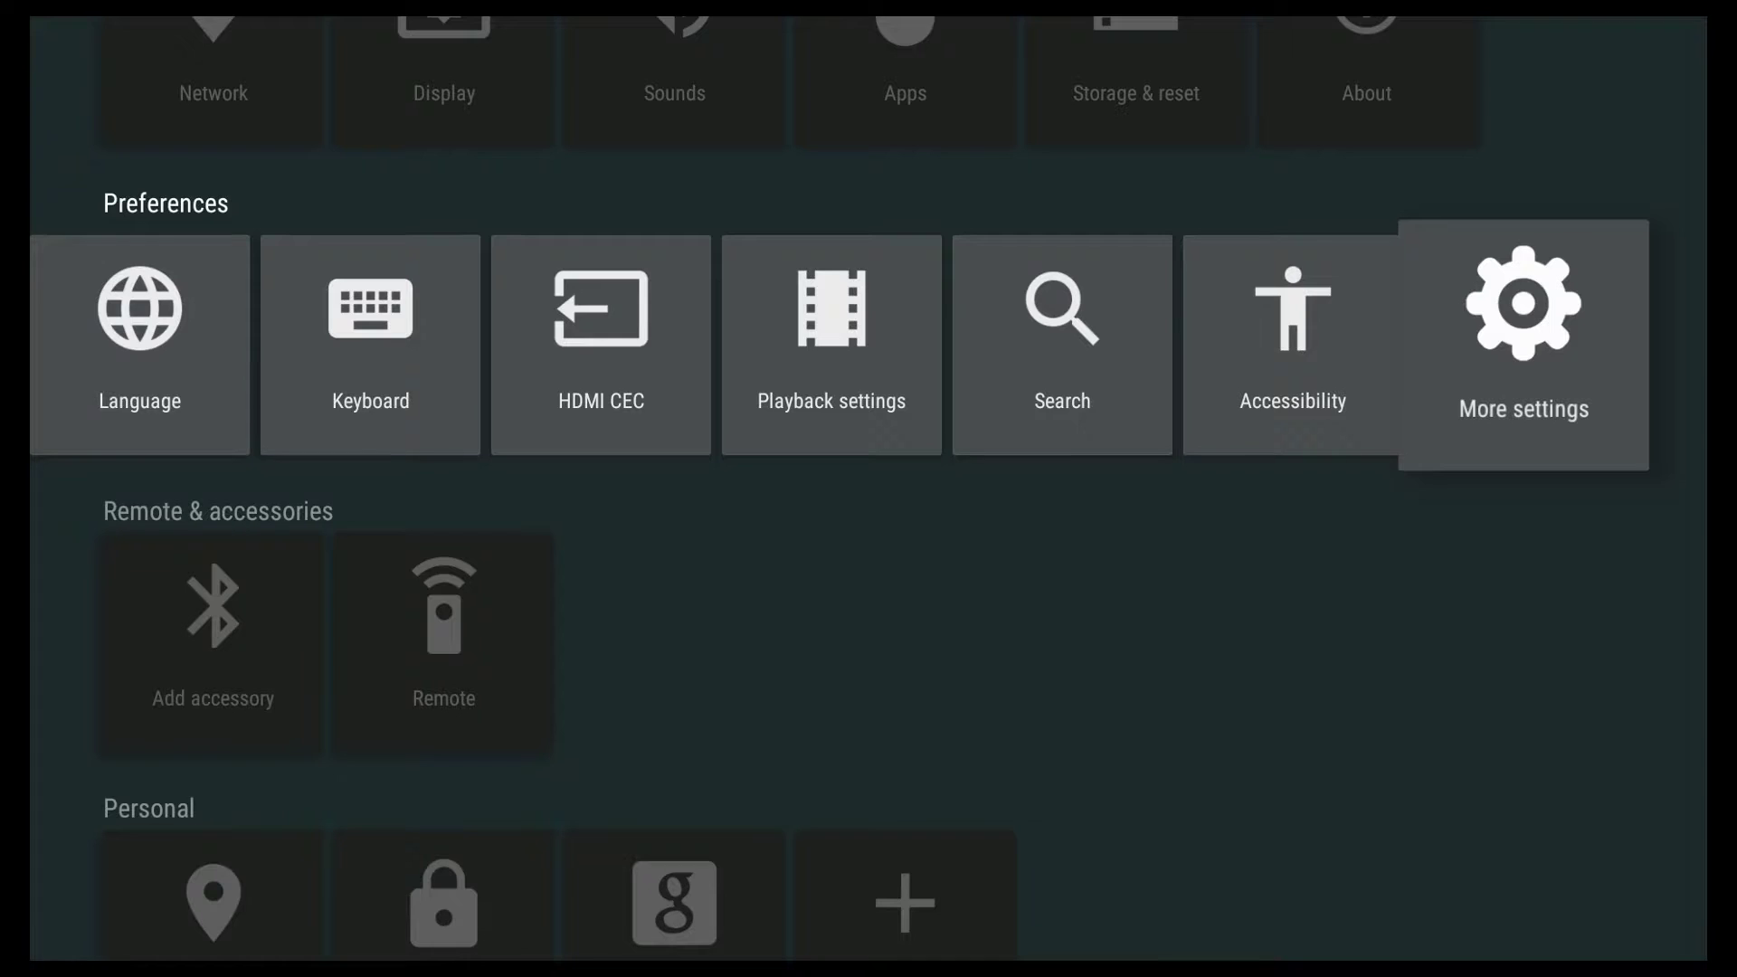
{"action": "key", "text": "Return"}
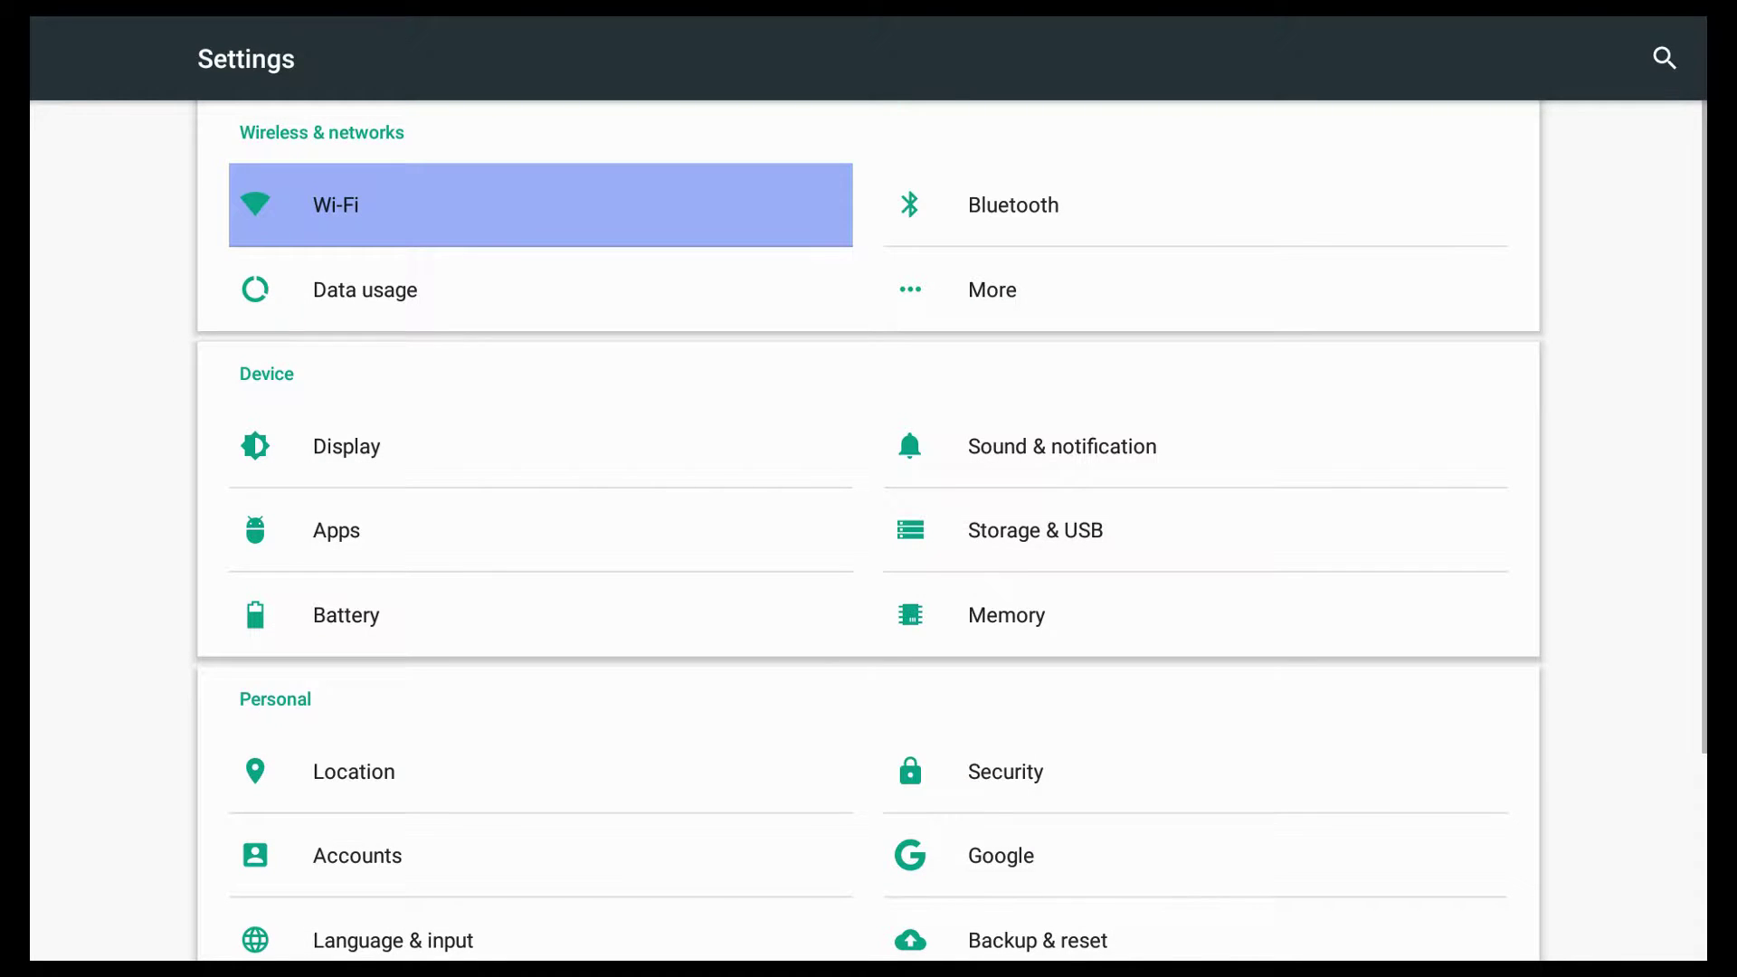
Step: Open the About MediaBox page in the System section of the full settings list
{"action": "key", "text": "Down"}
{"action": "key", "text": "Down"}
{"action": "key", "text": "Down"}
{"action": "key", "text": "Down"}
{"action": "key", "text": "Down"}
{"action": "key", "text": "Down"}
{"action": "key", "text": "Down"}
{"action": "key", "text": "Down"}
{"action": "key", "text": "Down"}
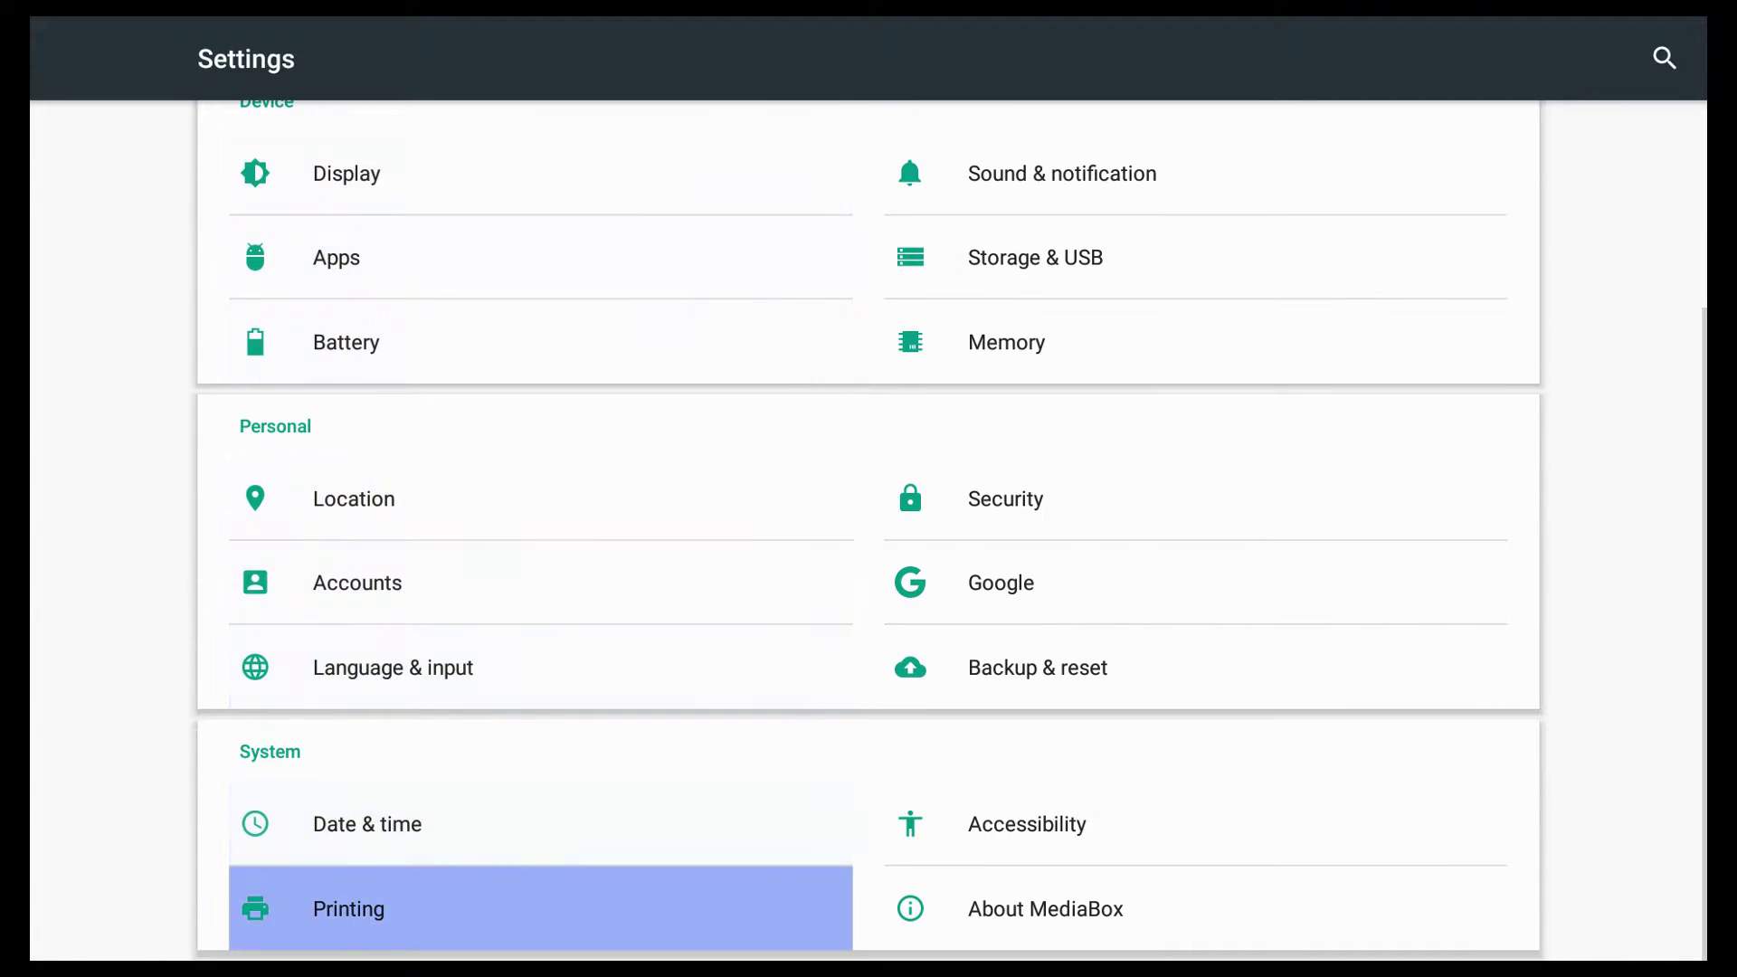
{"action": "key", "text": "Right"}
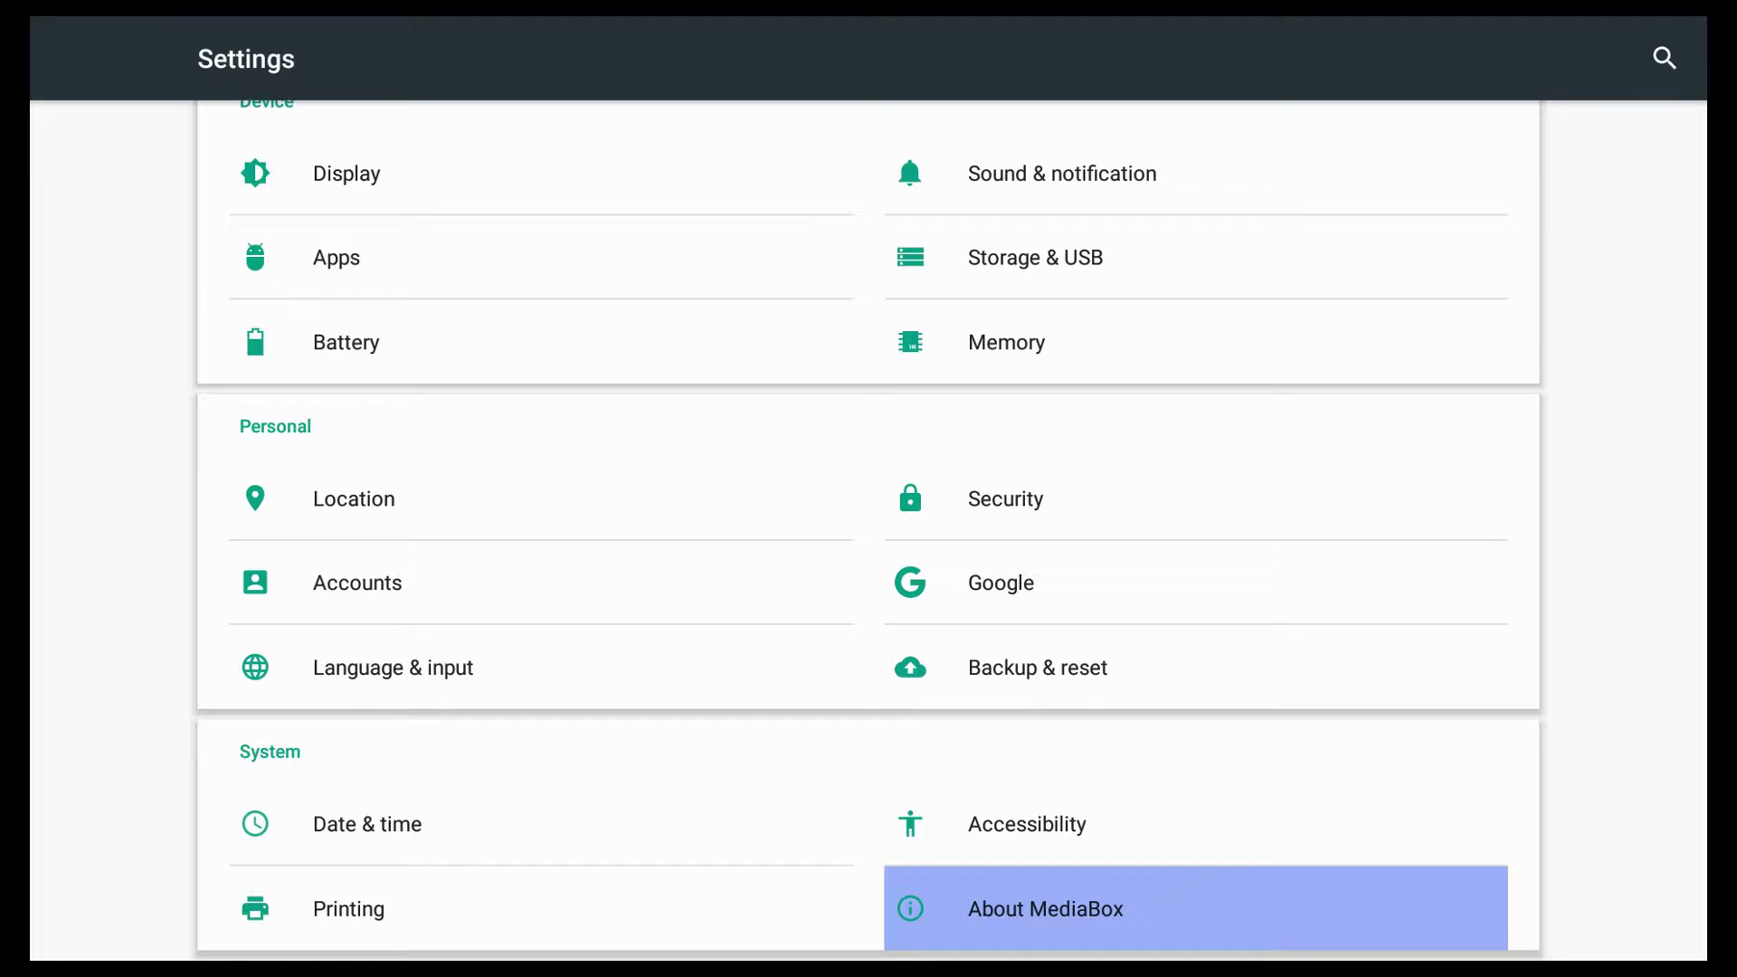
{"action": "key", "text": "Return"}
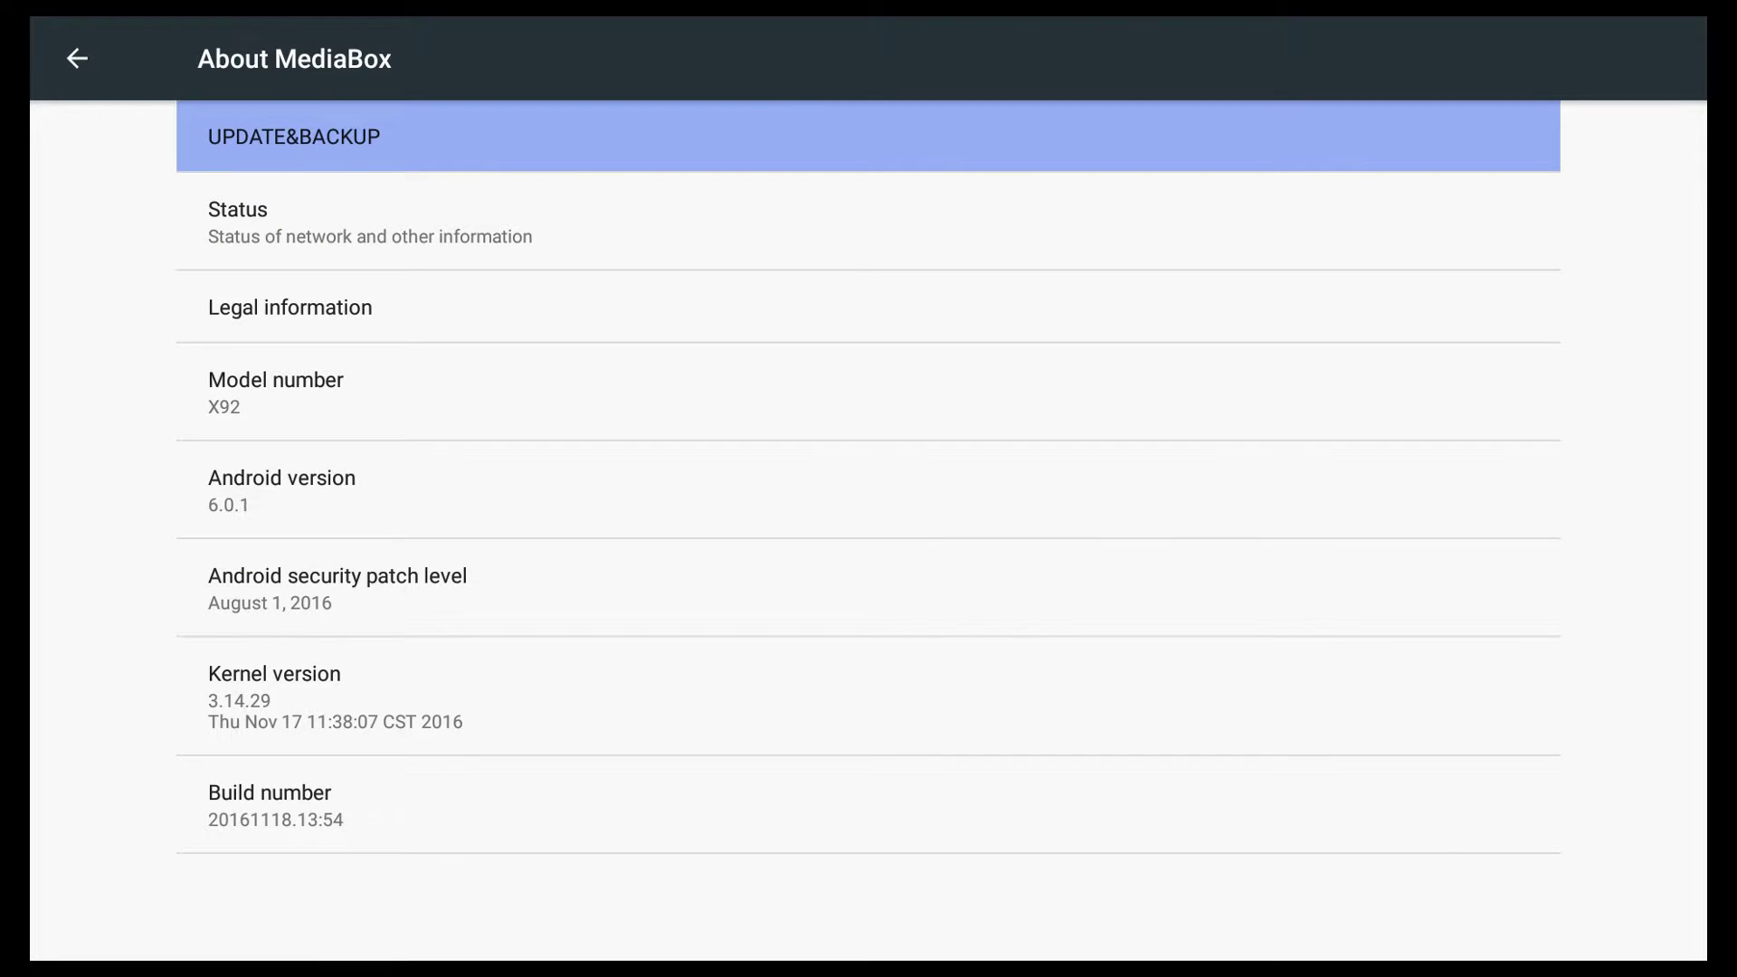
Step: Check the Android version of the box and go back to the main settings overview
{"action": "key", "text": "Down"}
{"action": "key", "text": "Down"}
{"action": "key", "text": "Down"}
{"action": "key", "text": "Down"}
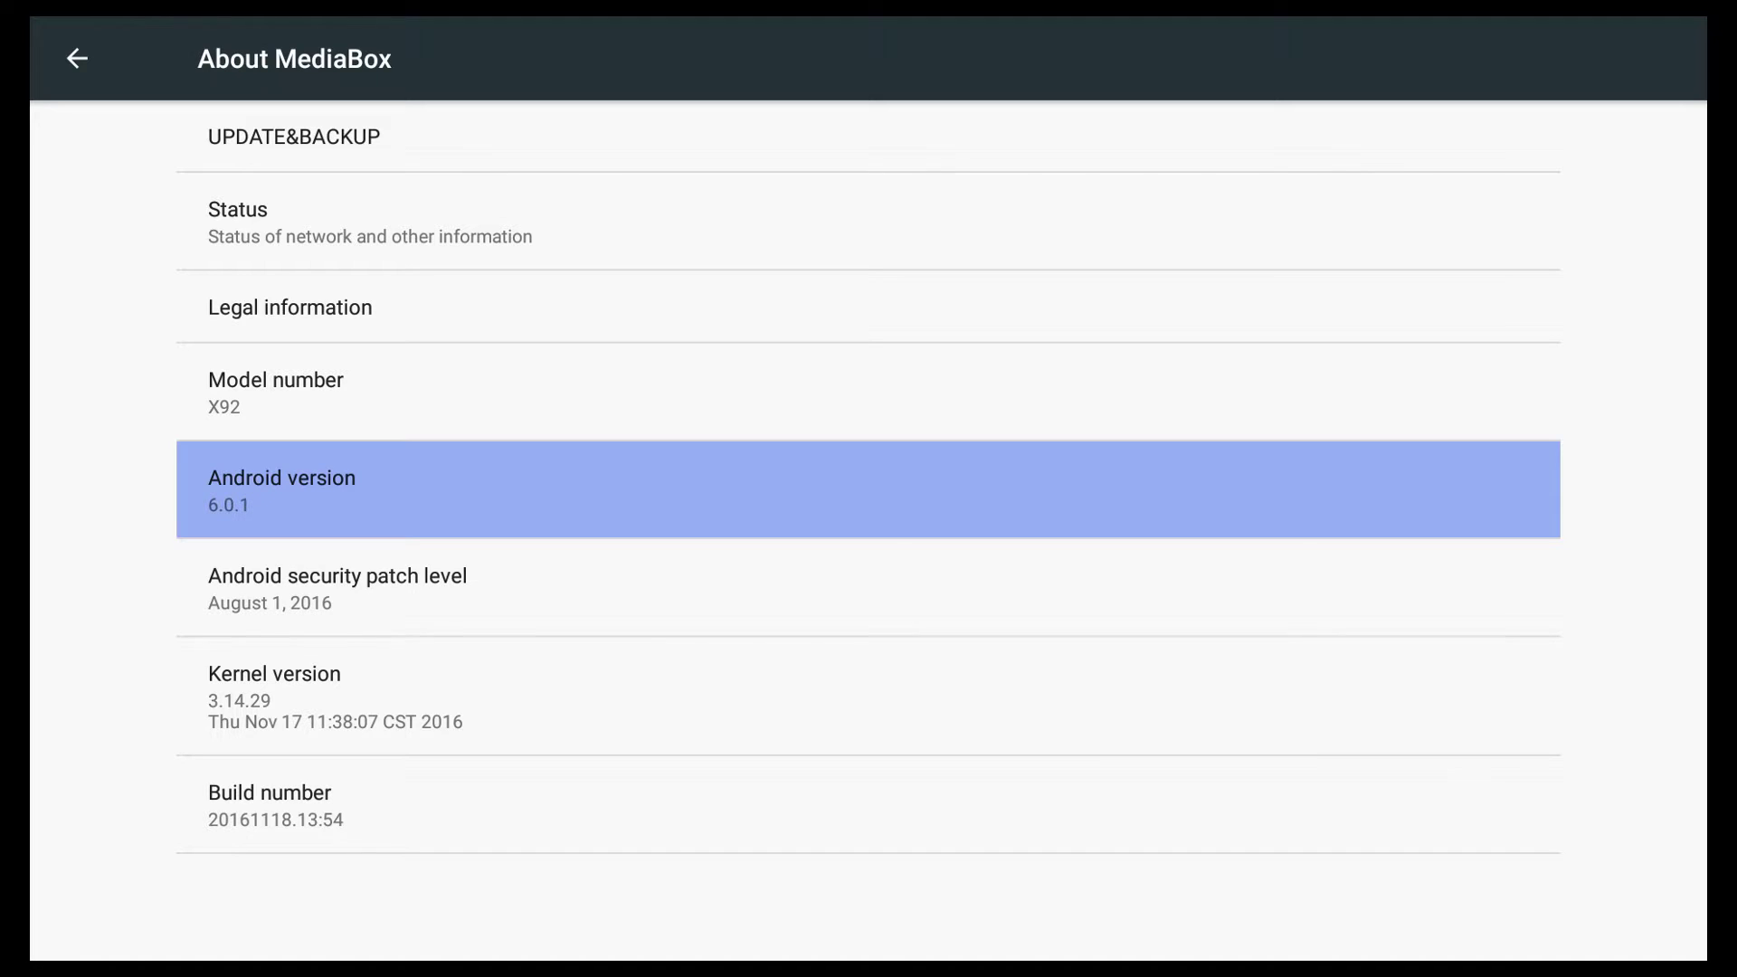
{"action": "key", "text": "Escape"}
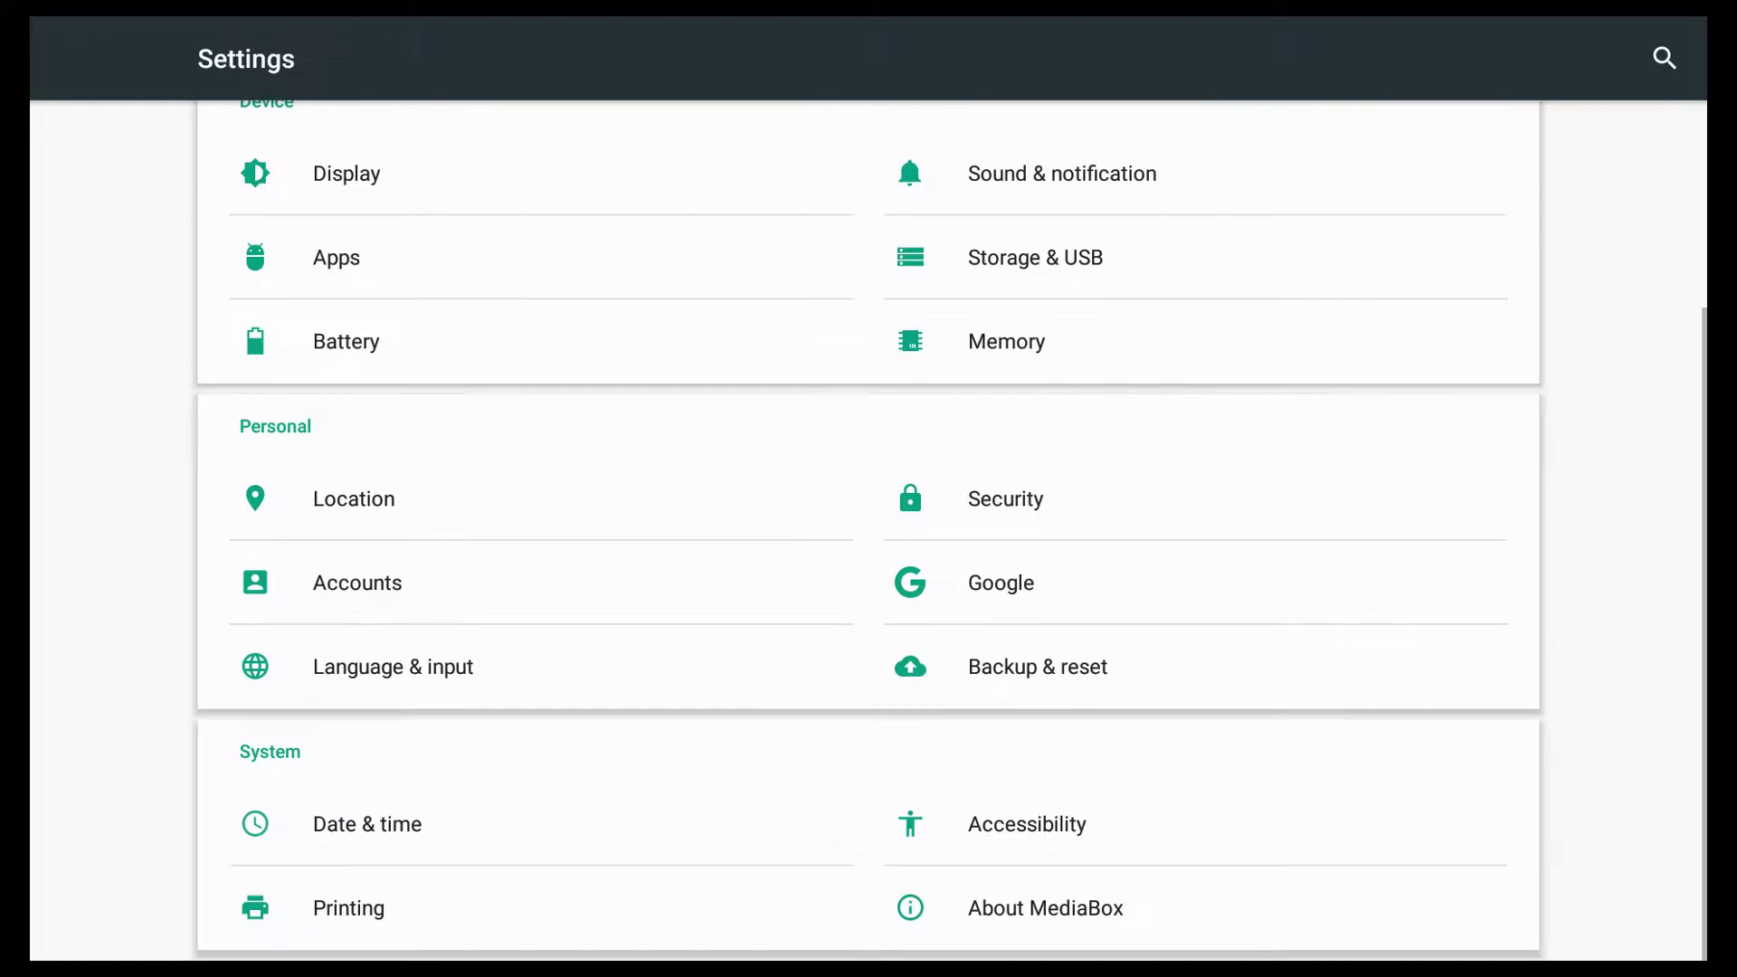
{"action": "key", "text": "Escape"}
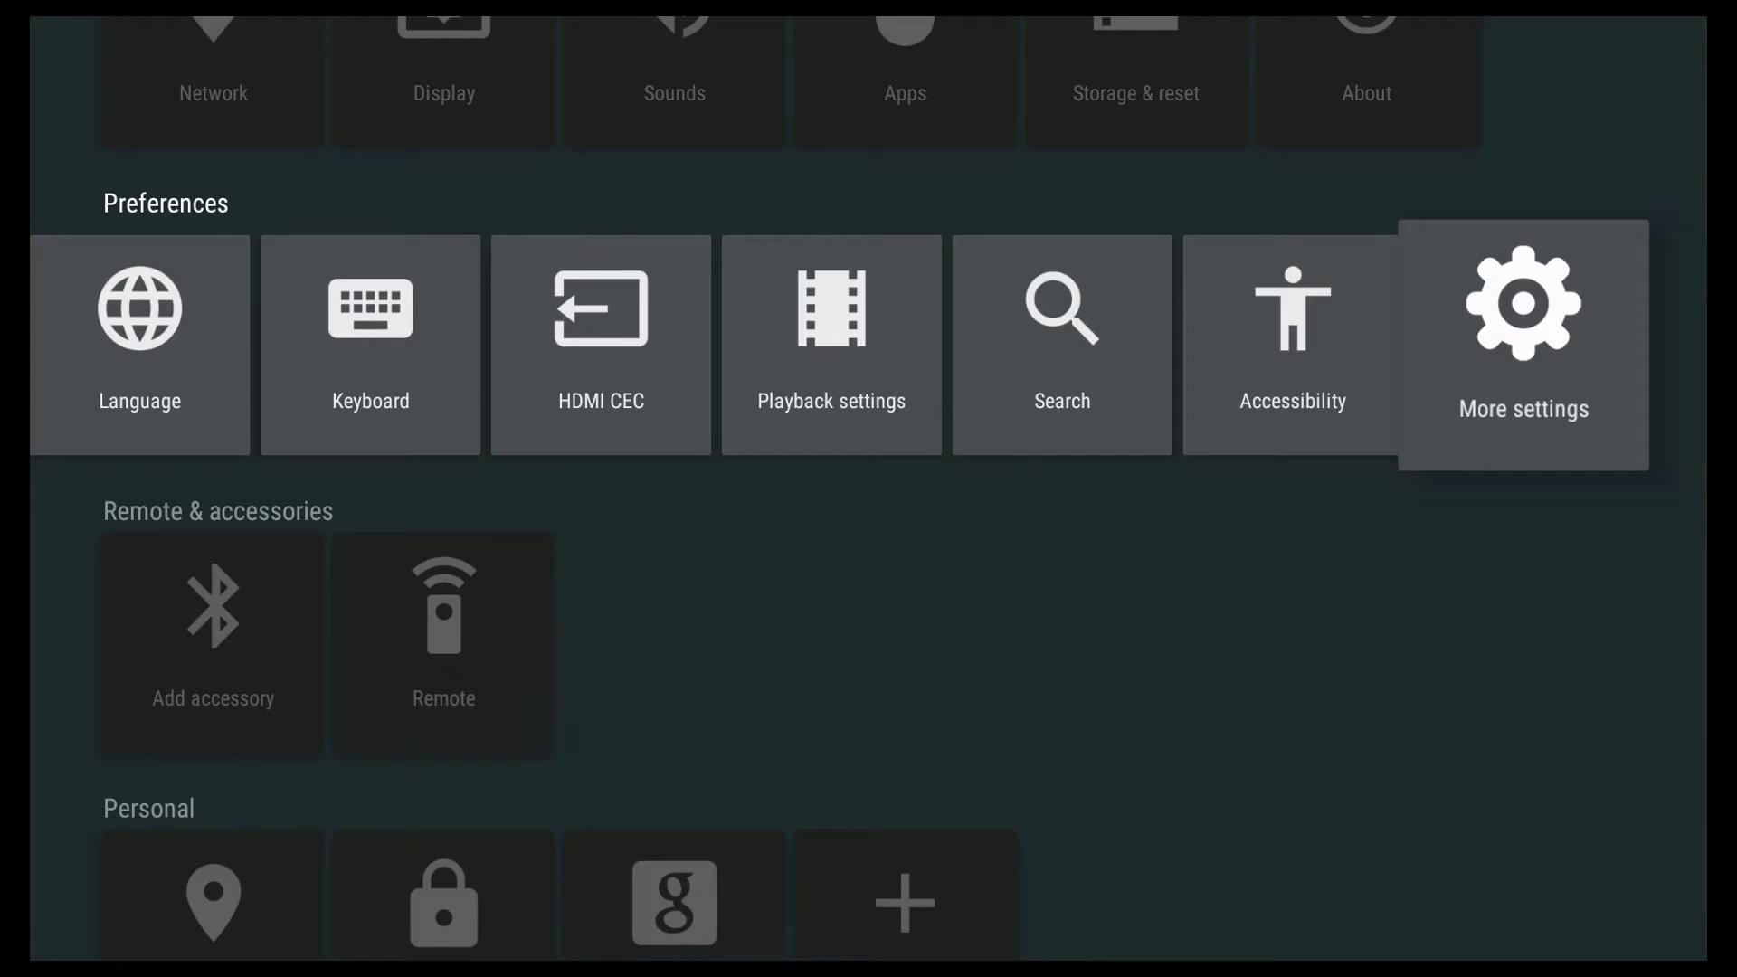
Step: Check the installed Kodi version in its details under the downloaded apps and return to the home screen
{"action": "key", "text": "Left"}
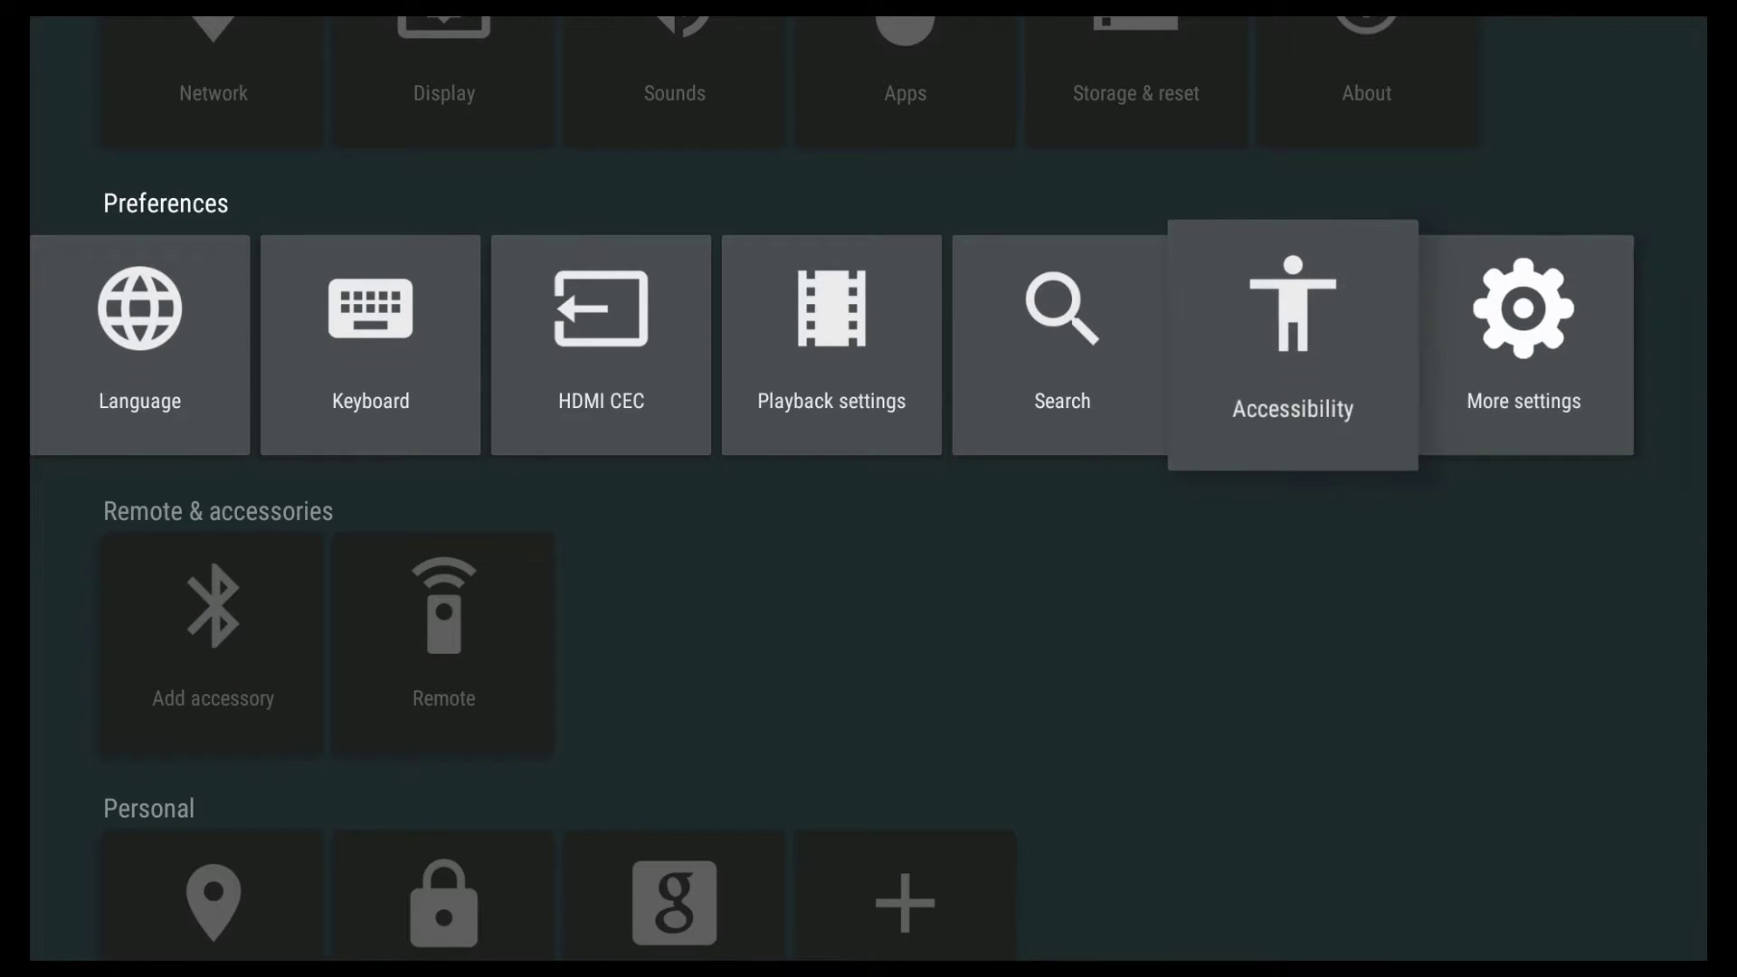
{"action": "key", "text": "Up"}
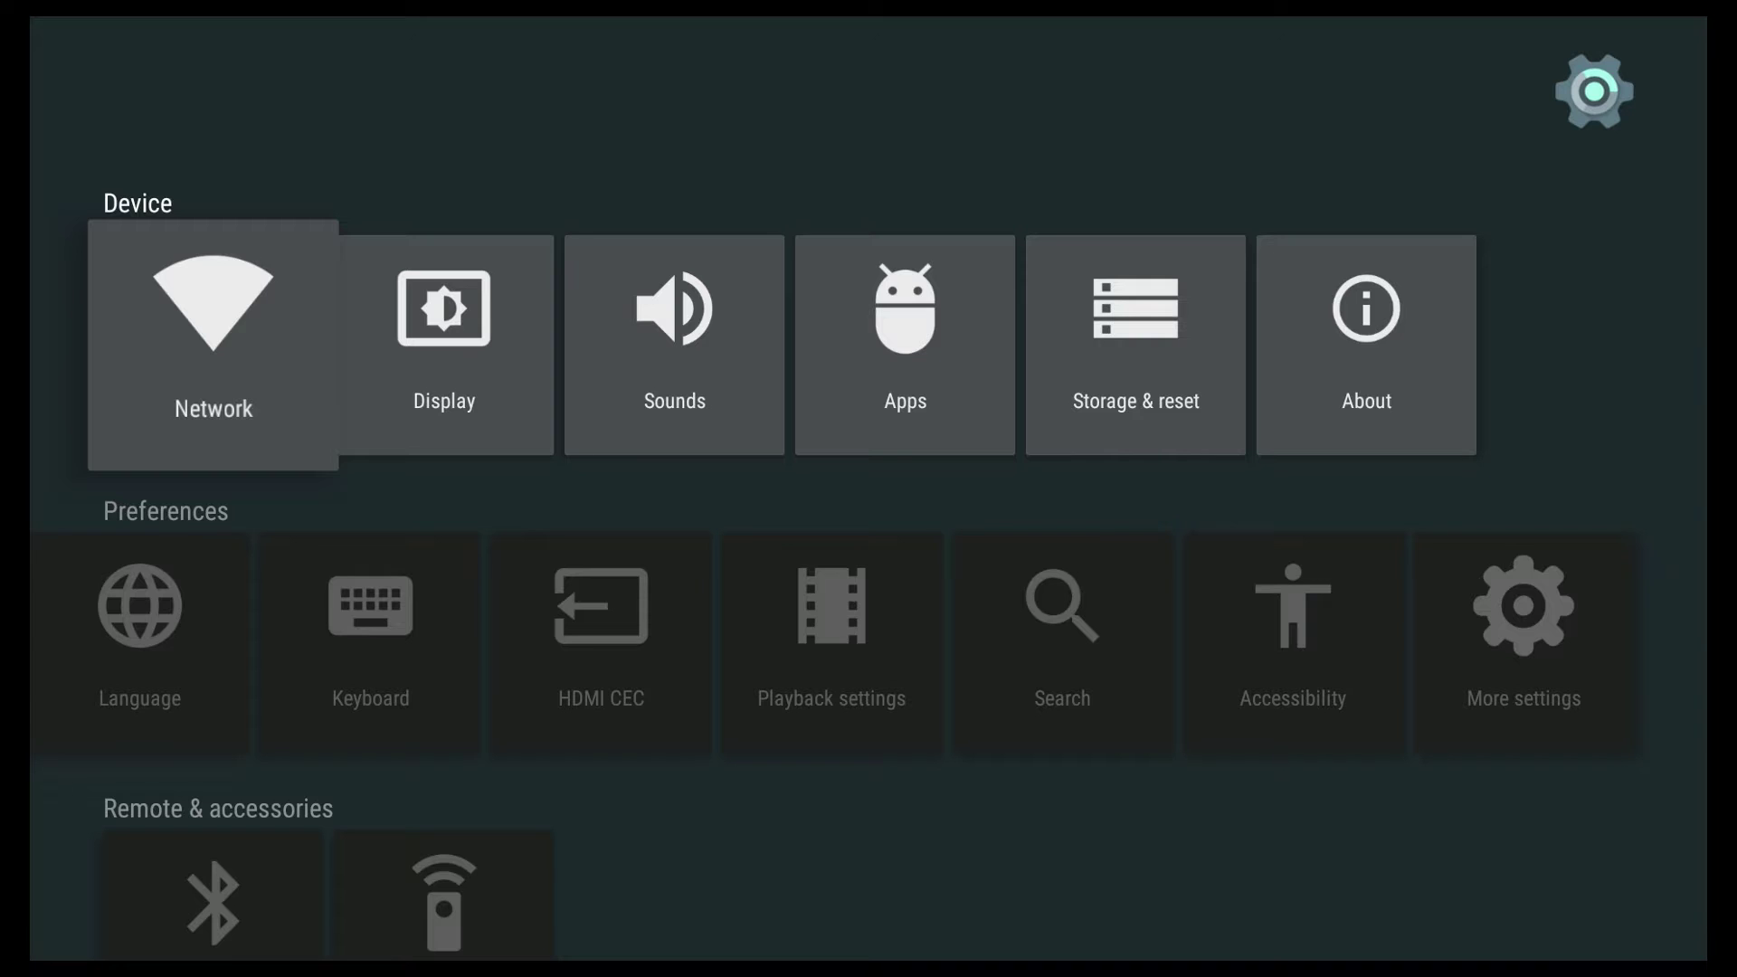
{"action": "key", "text": "Right"}
{"action": "key", "text": "Right"}
{"action": "key", "text": "Right"}
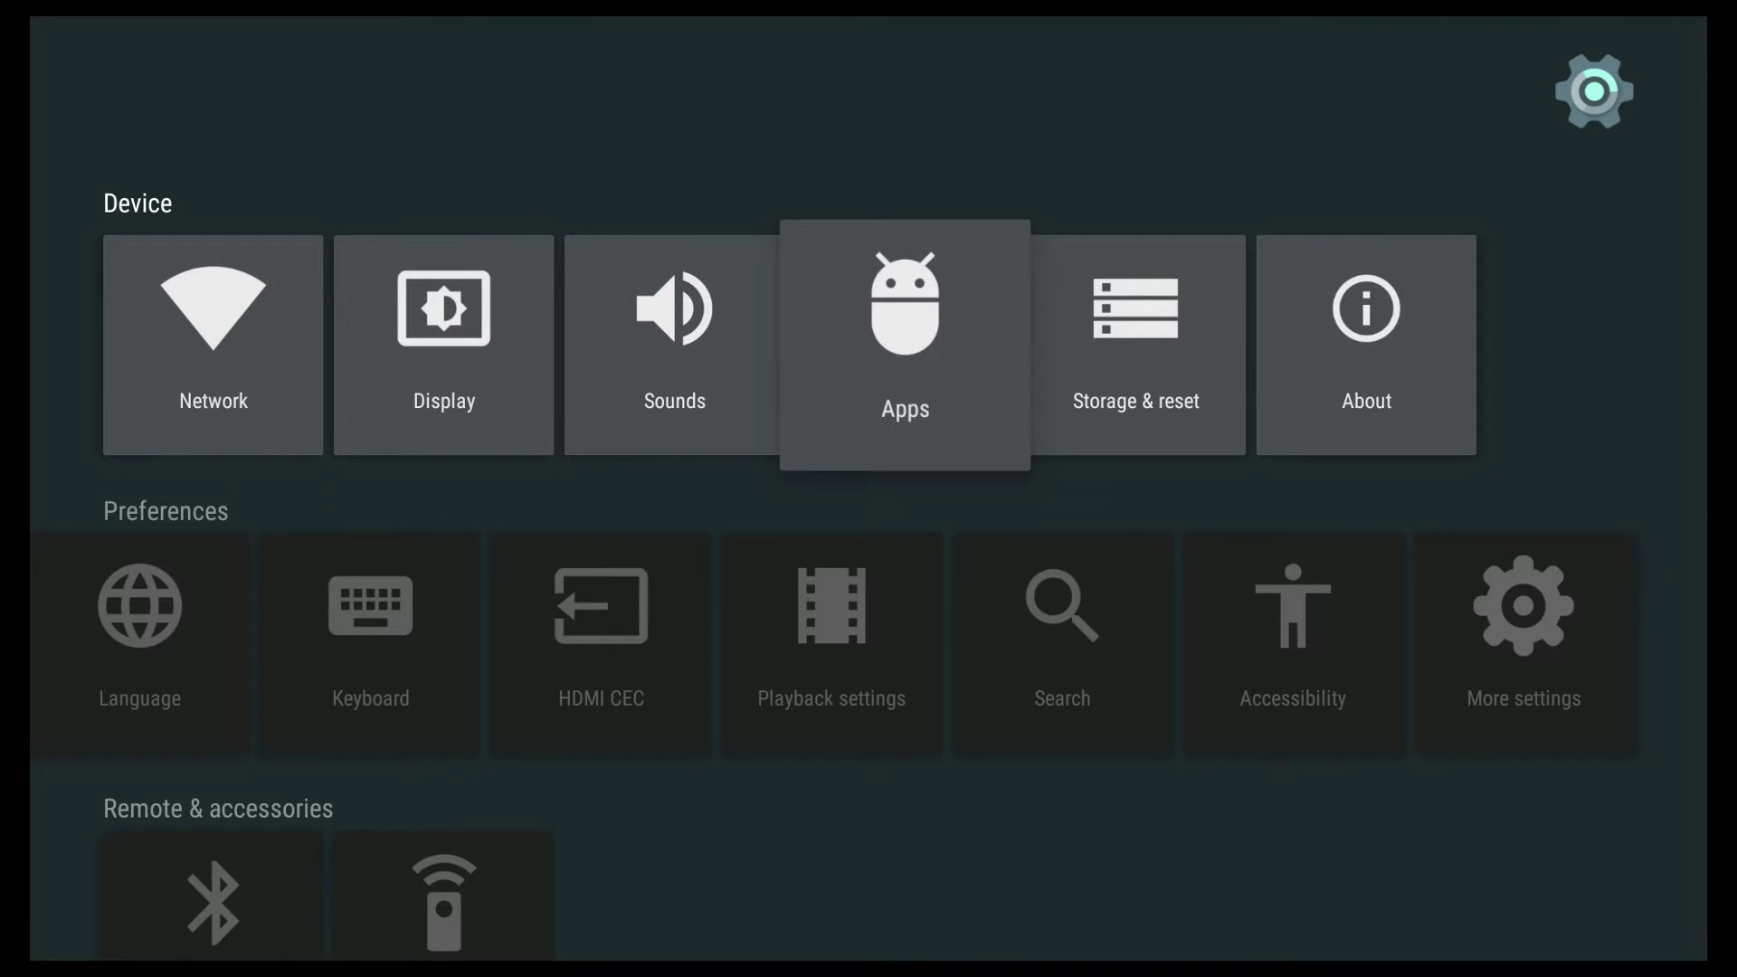
{"action": "key", "text": "Return"}
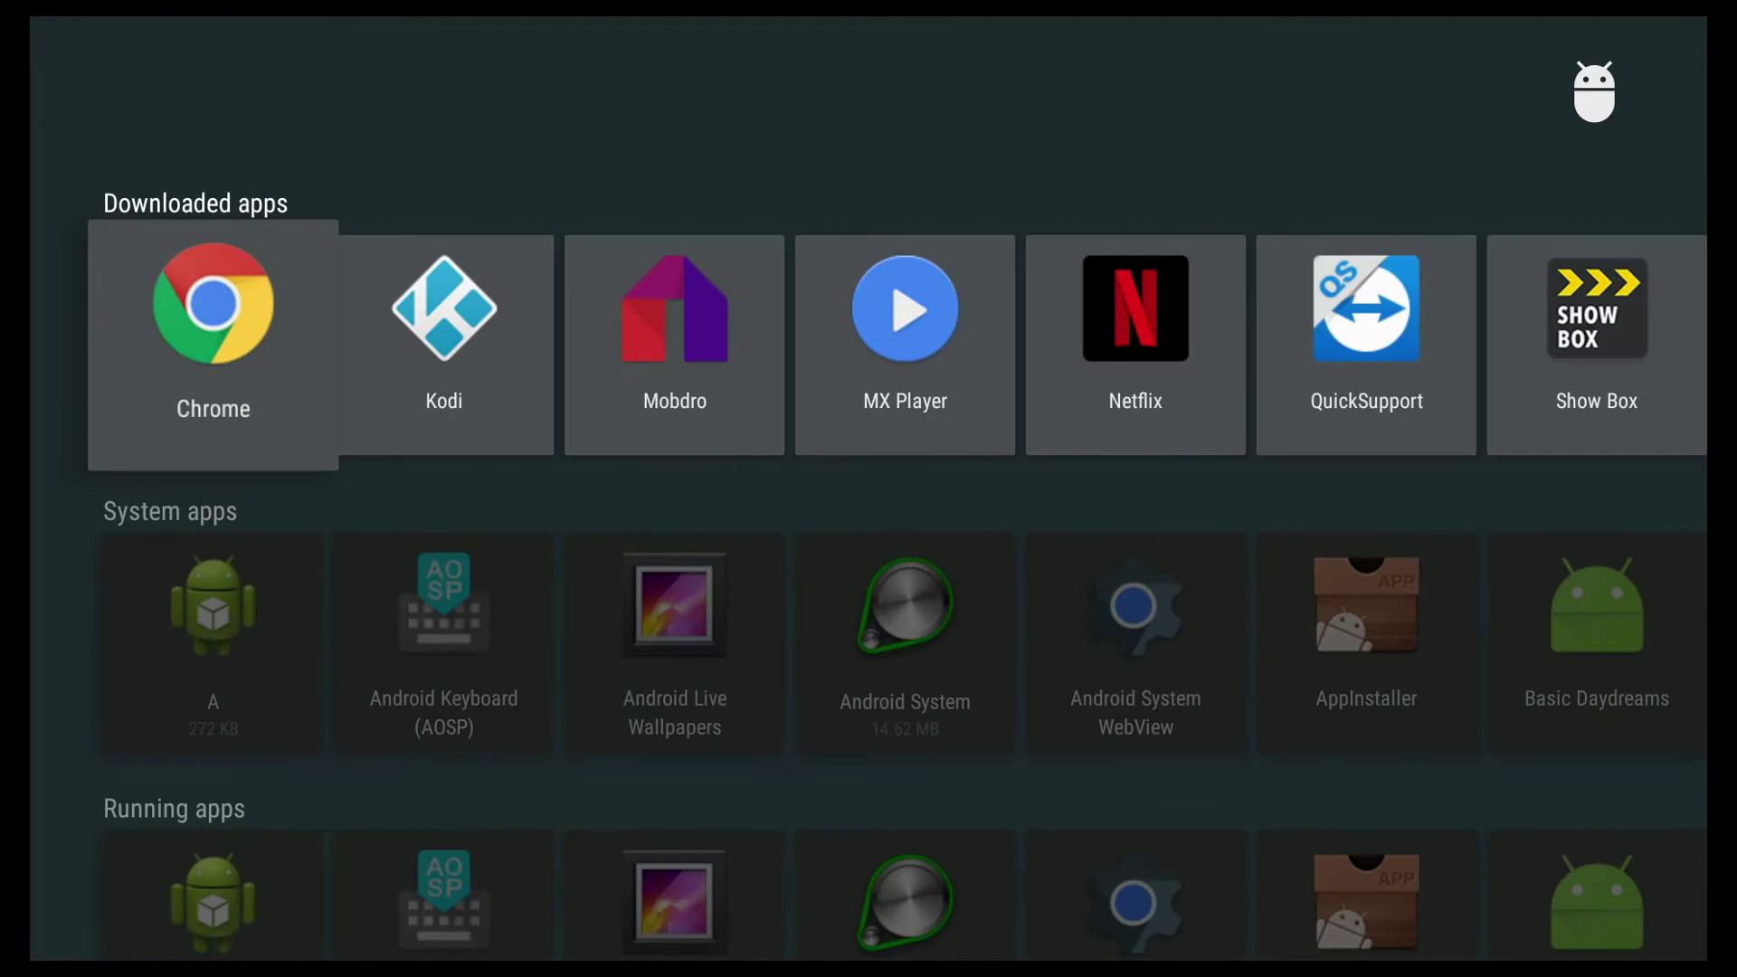
{"action": "key", "text": "Right"}
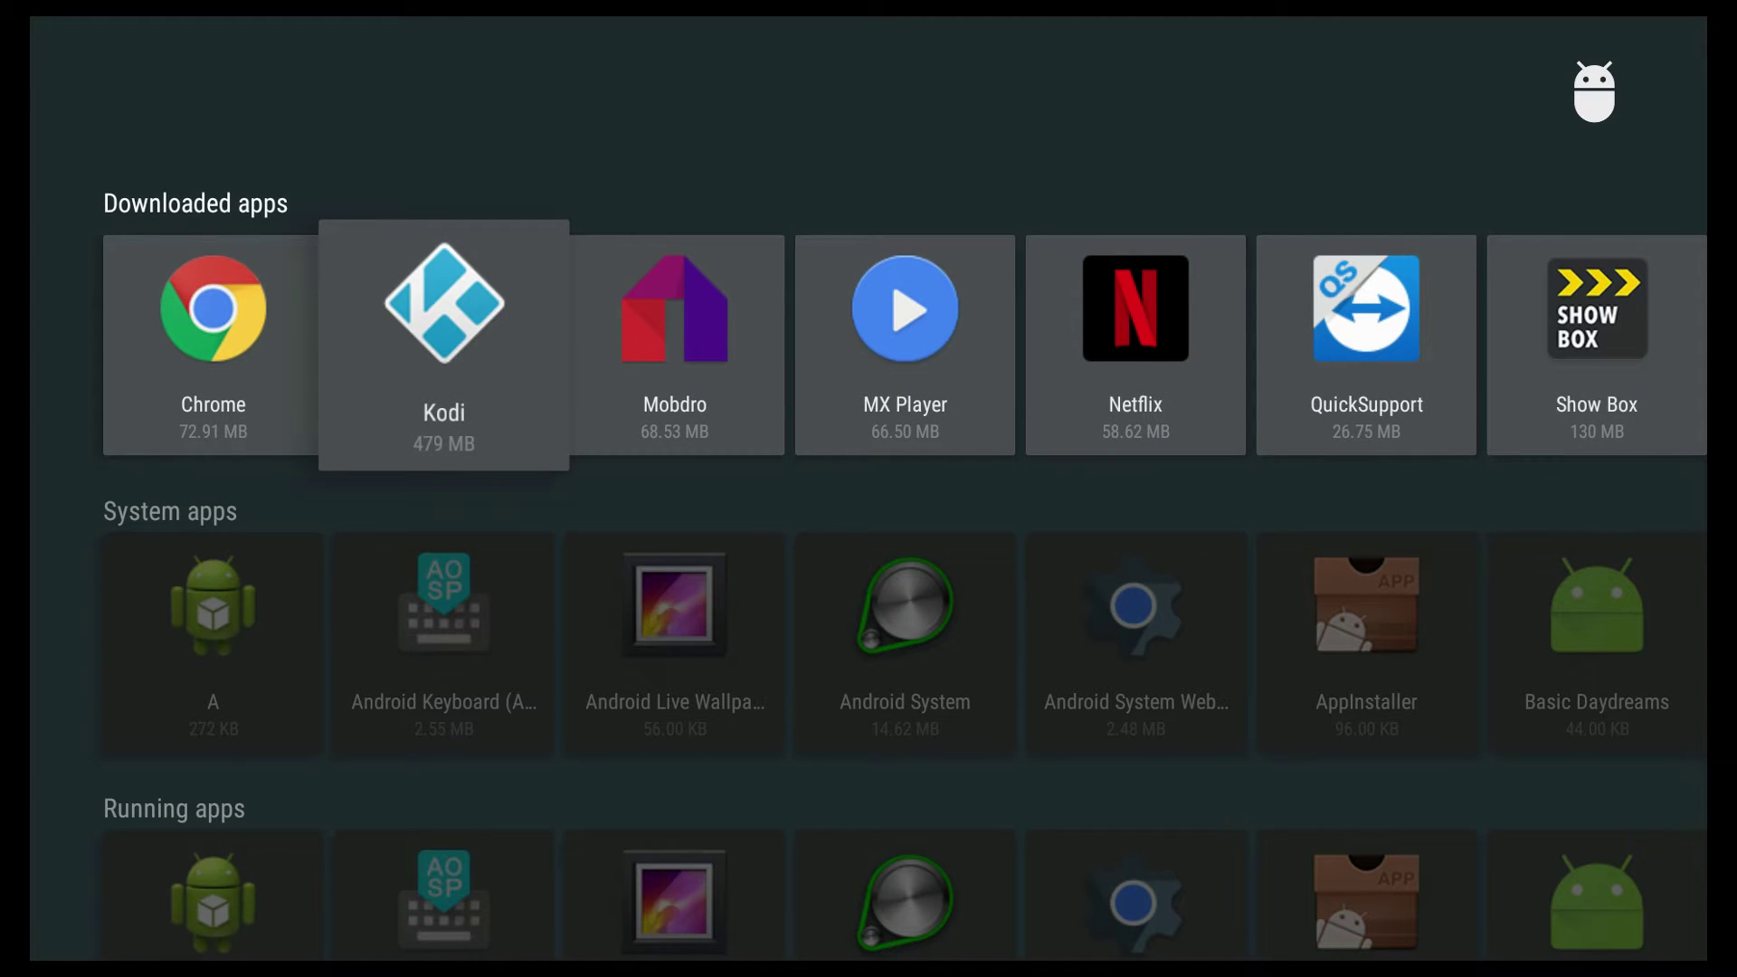
{"action": "key", "text": "Return"}
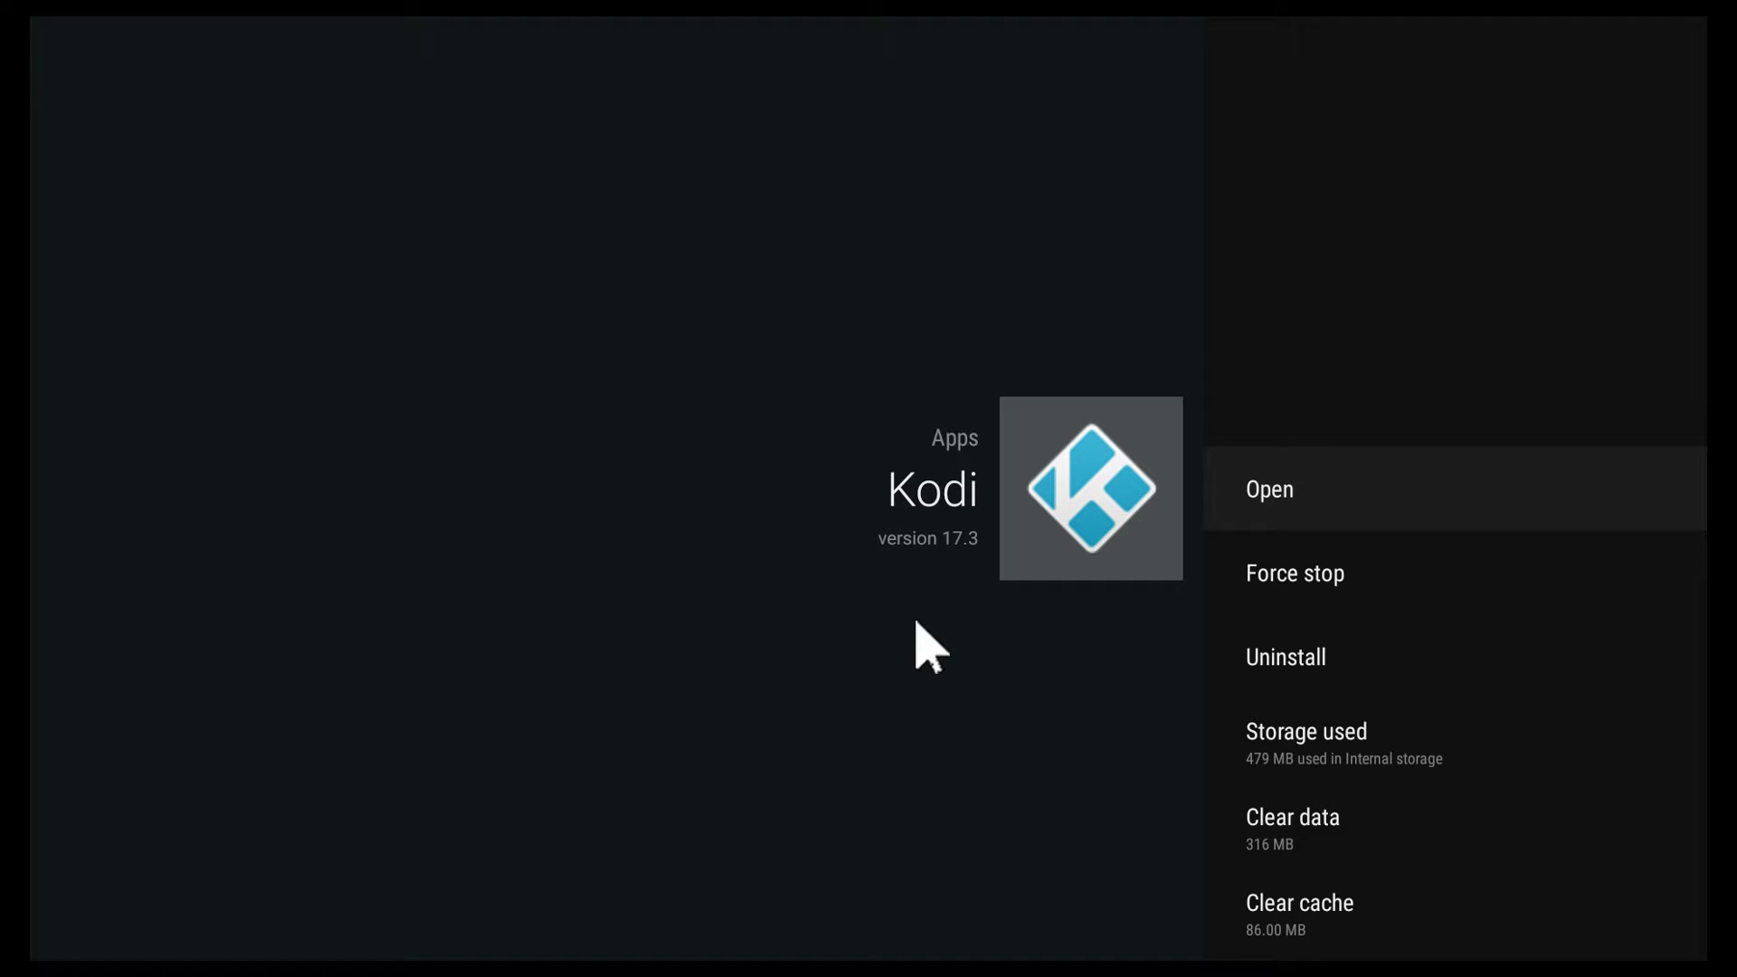
{"action": "key", "text": "Escape"}
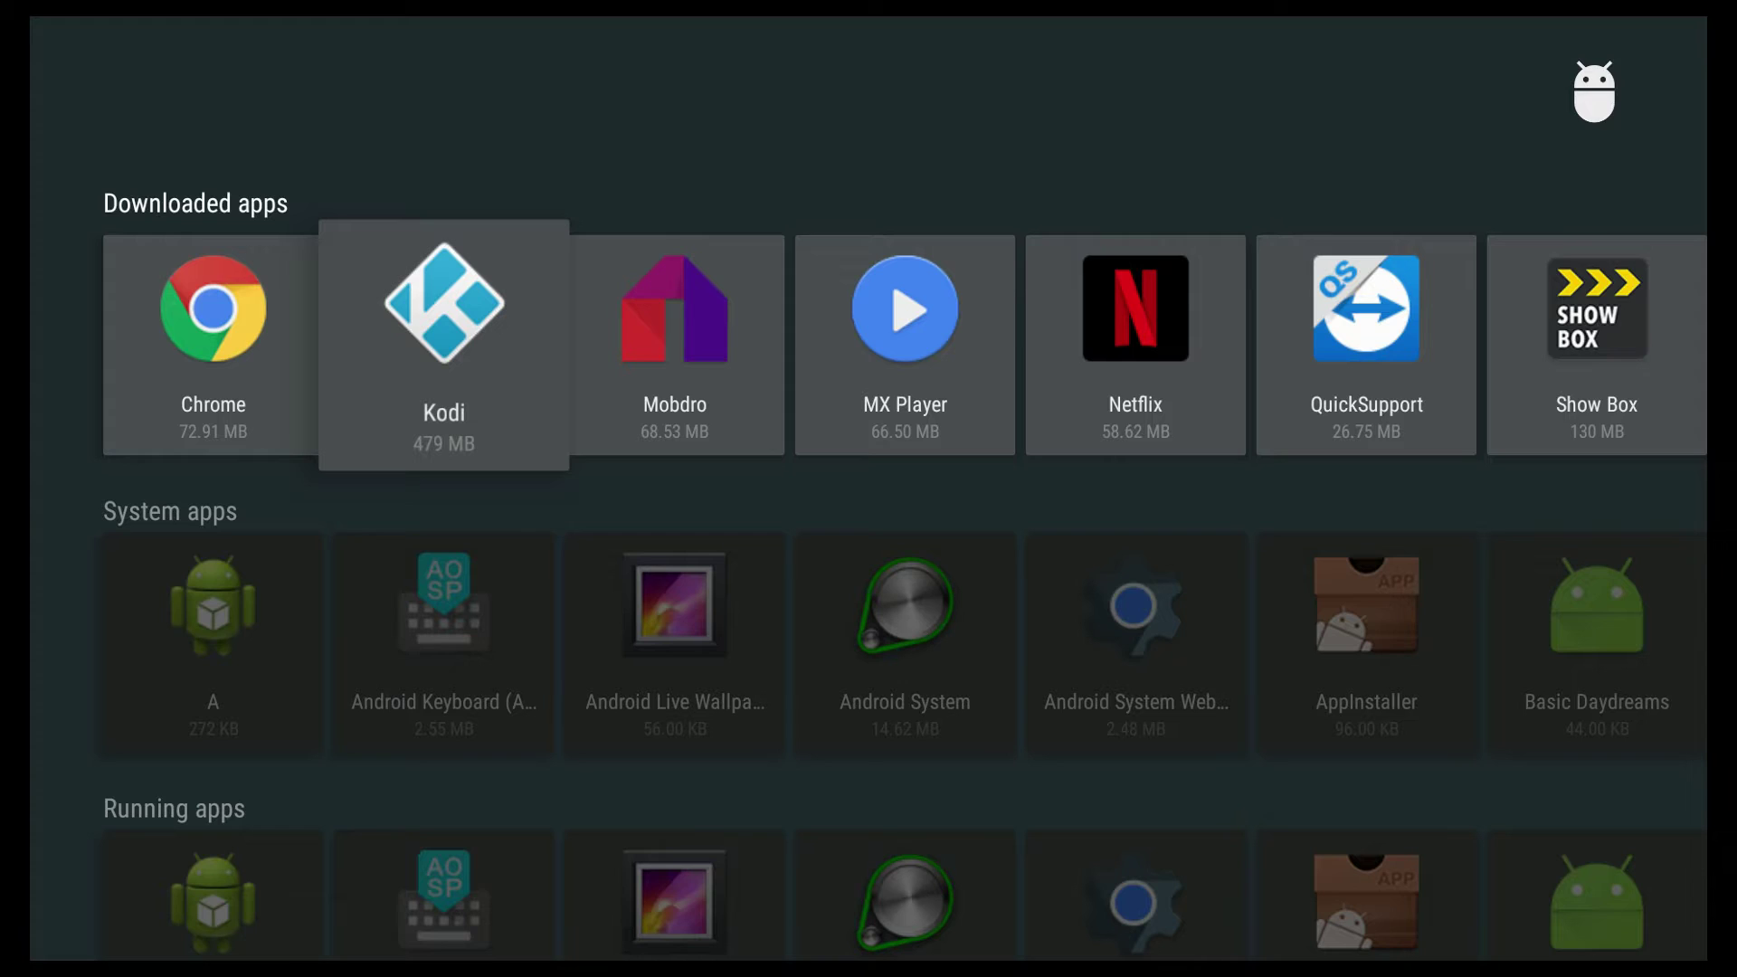
{"action": "key", "text": "Escape"}
{"action": "key", "text": "Escape"}
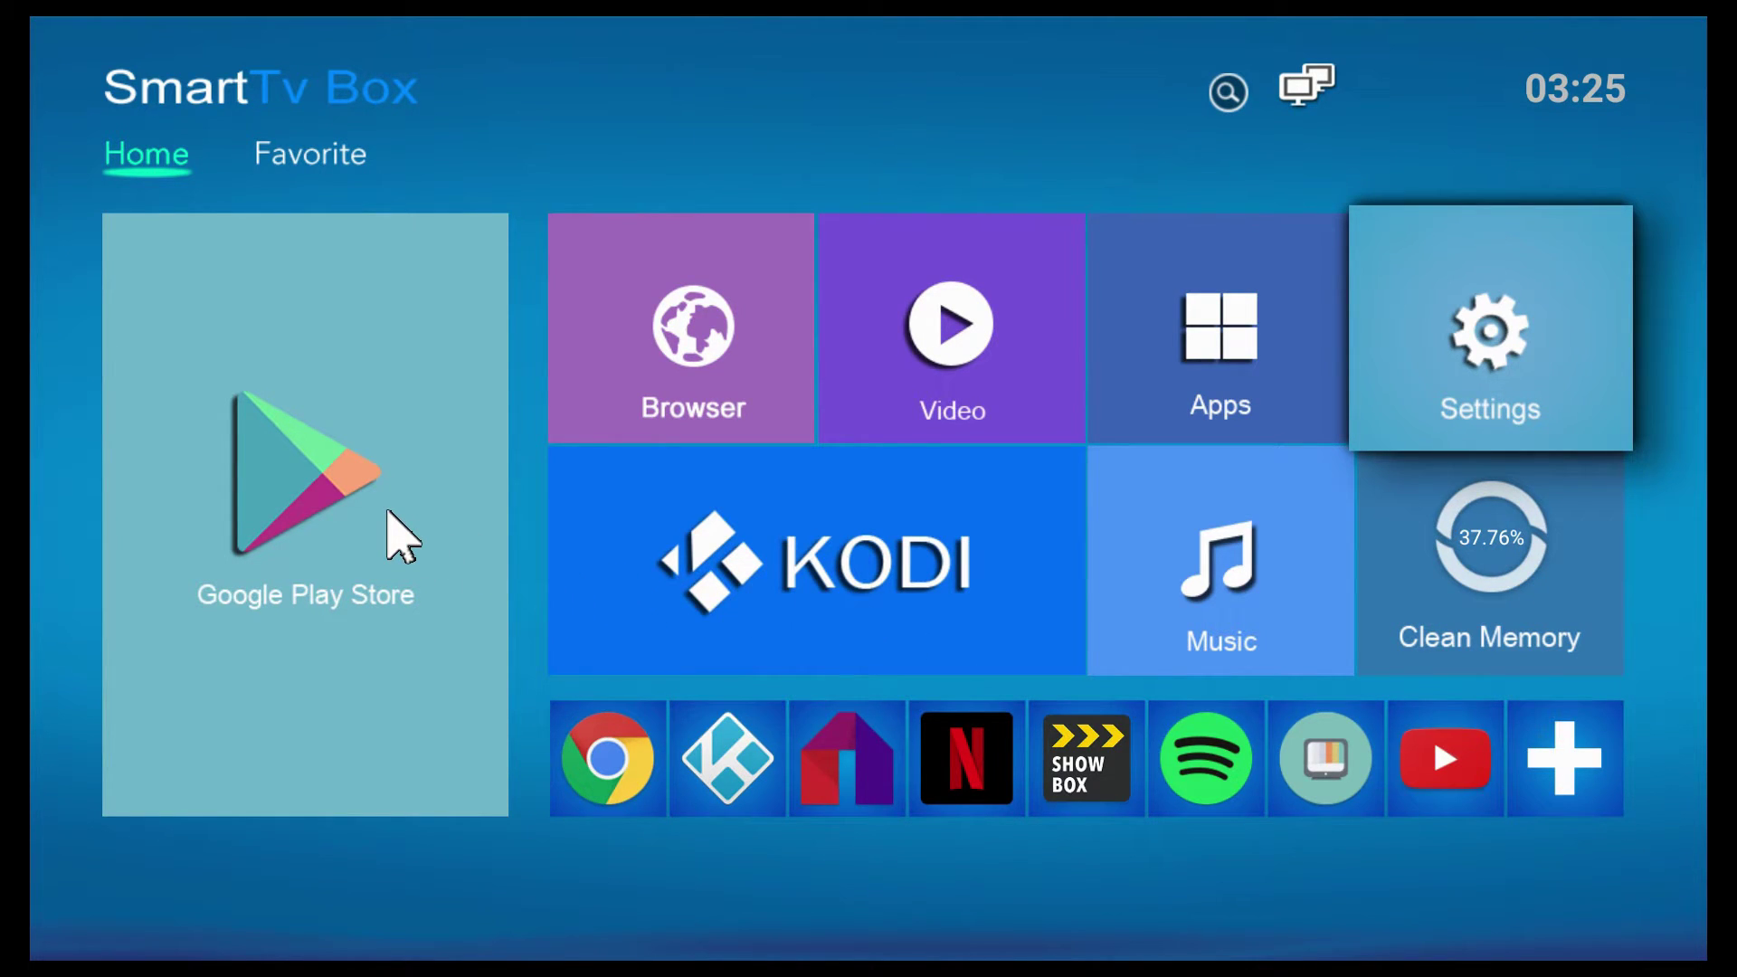
Step: Search the Google Play Store for "kodi"
{"action": "left_click", "coordinate": [388, 512]}
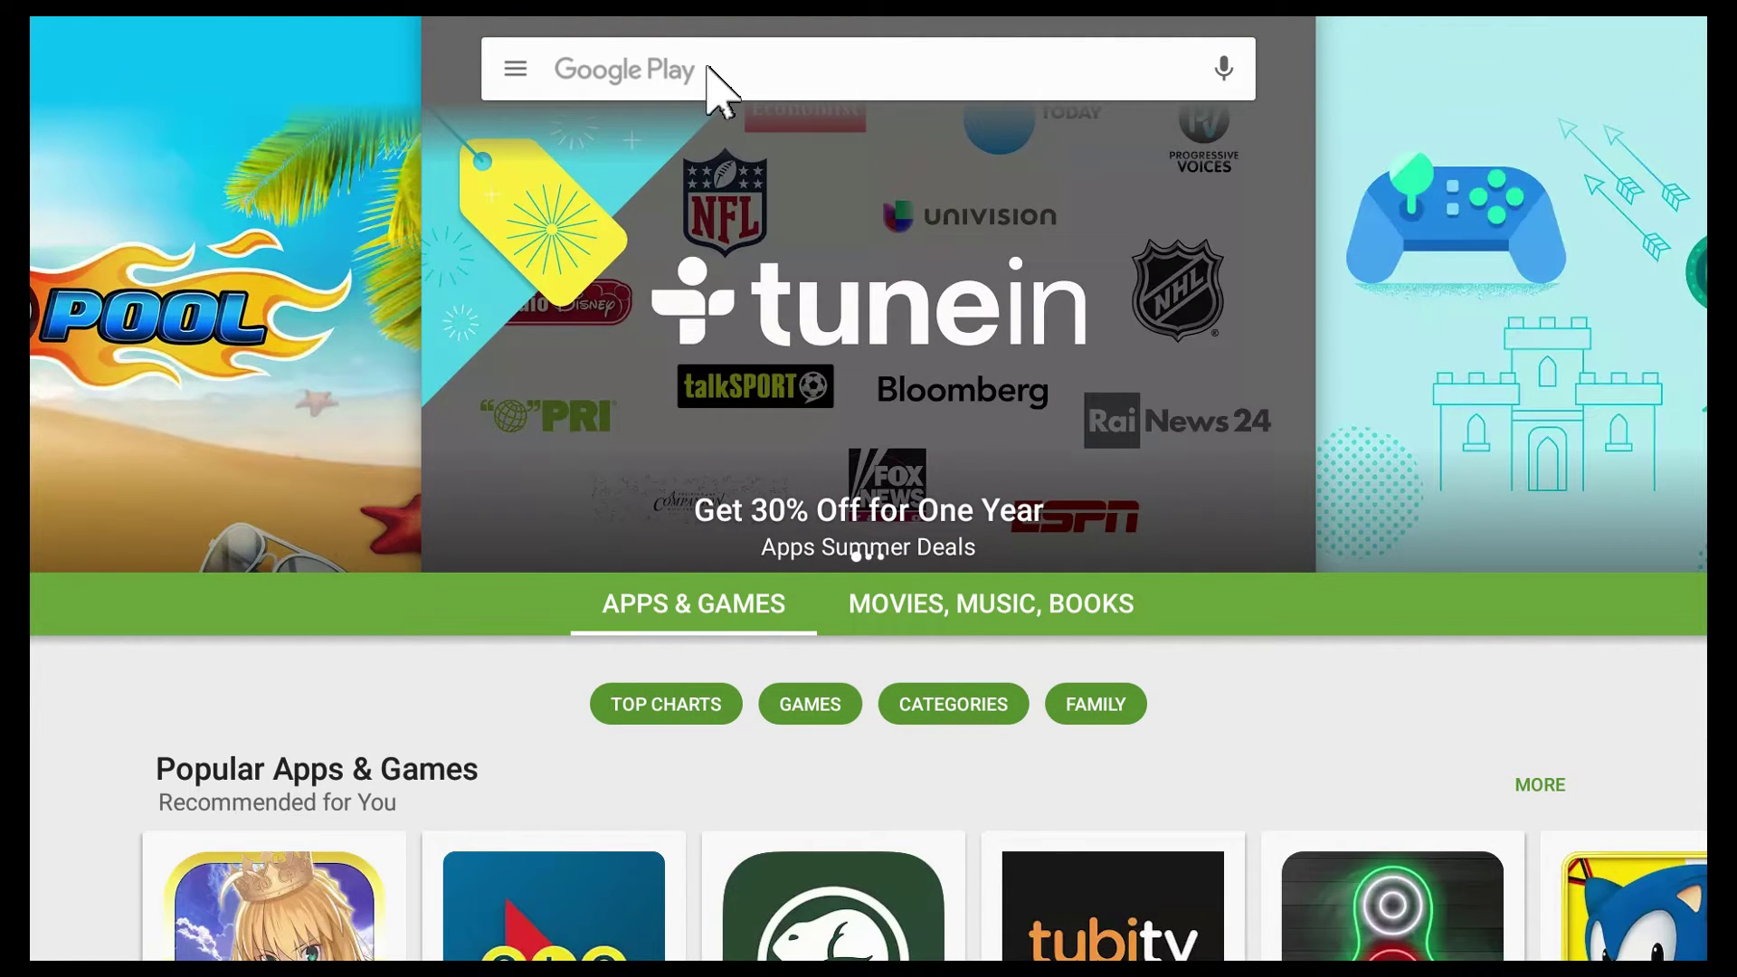
{"action": "left_click", "coordinate": [710, 69]}
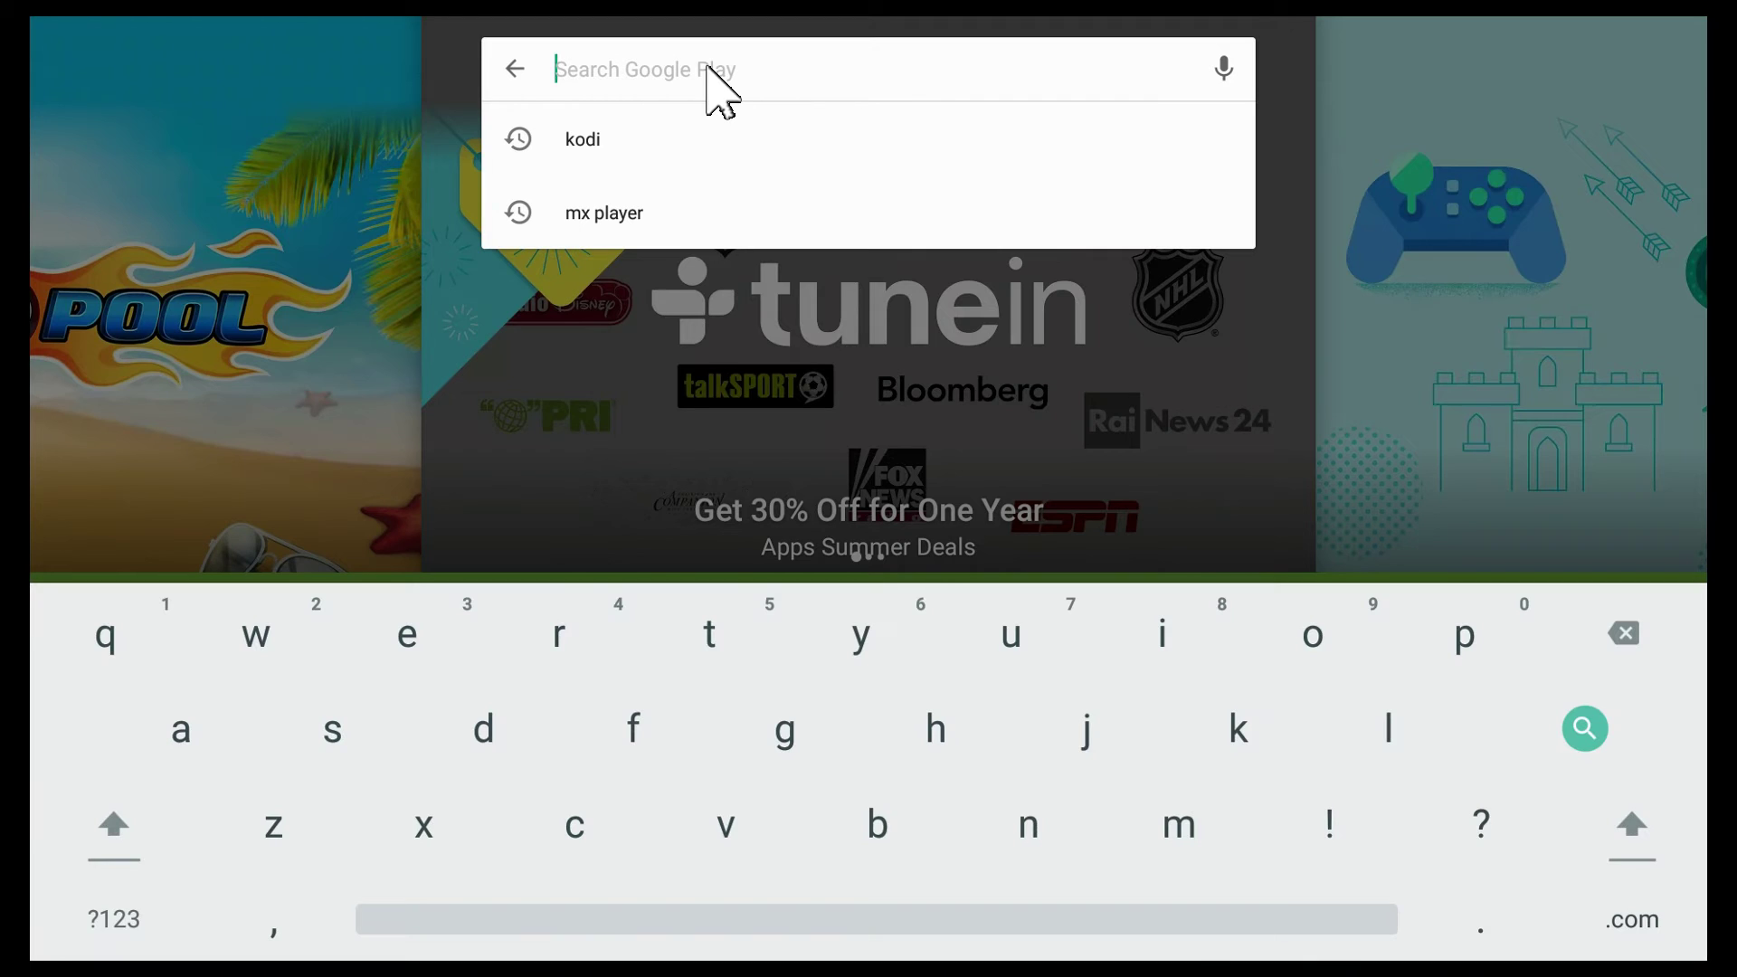
{"action": "type", "text": "kodiq"}
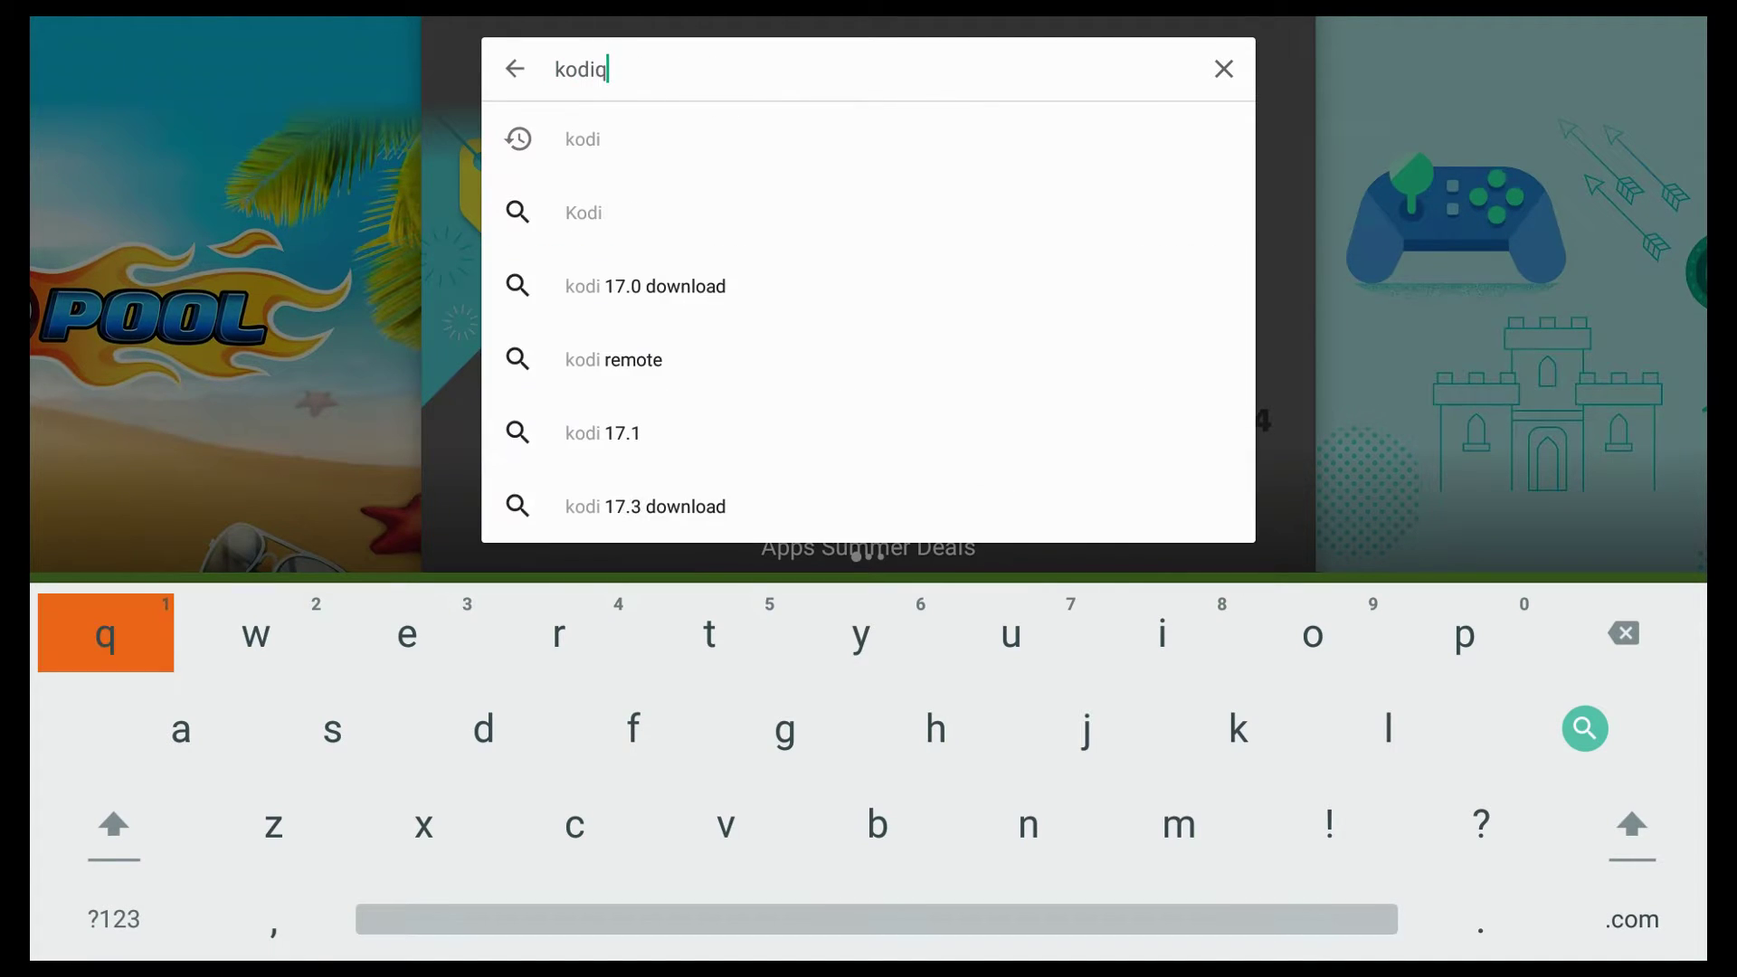
{"action": "key", "text": "BackSpace"}
{"action": "left_click", "coordinate": [1584, 724]}
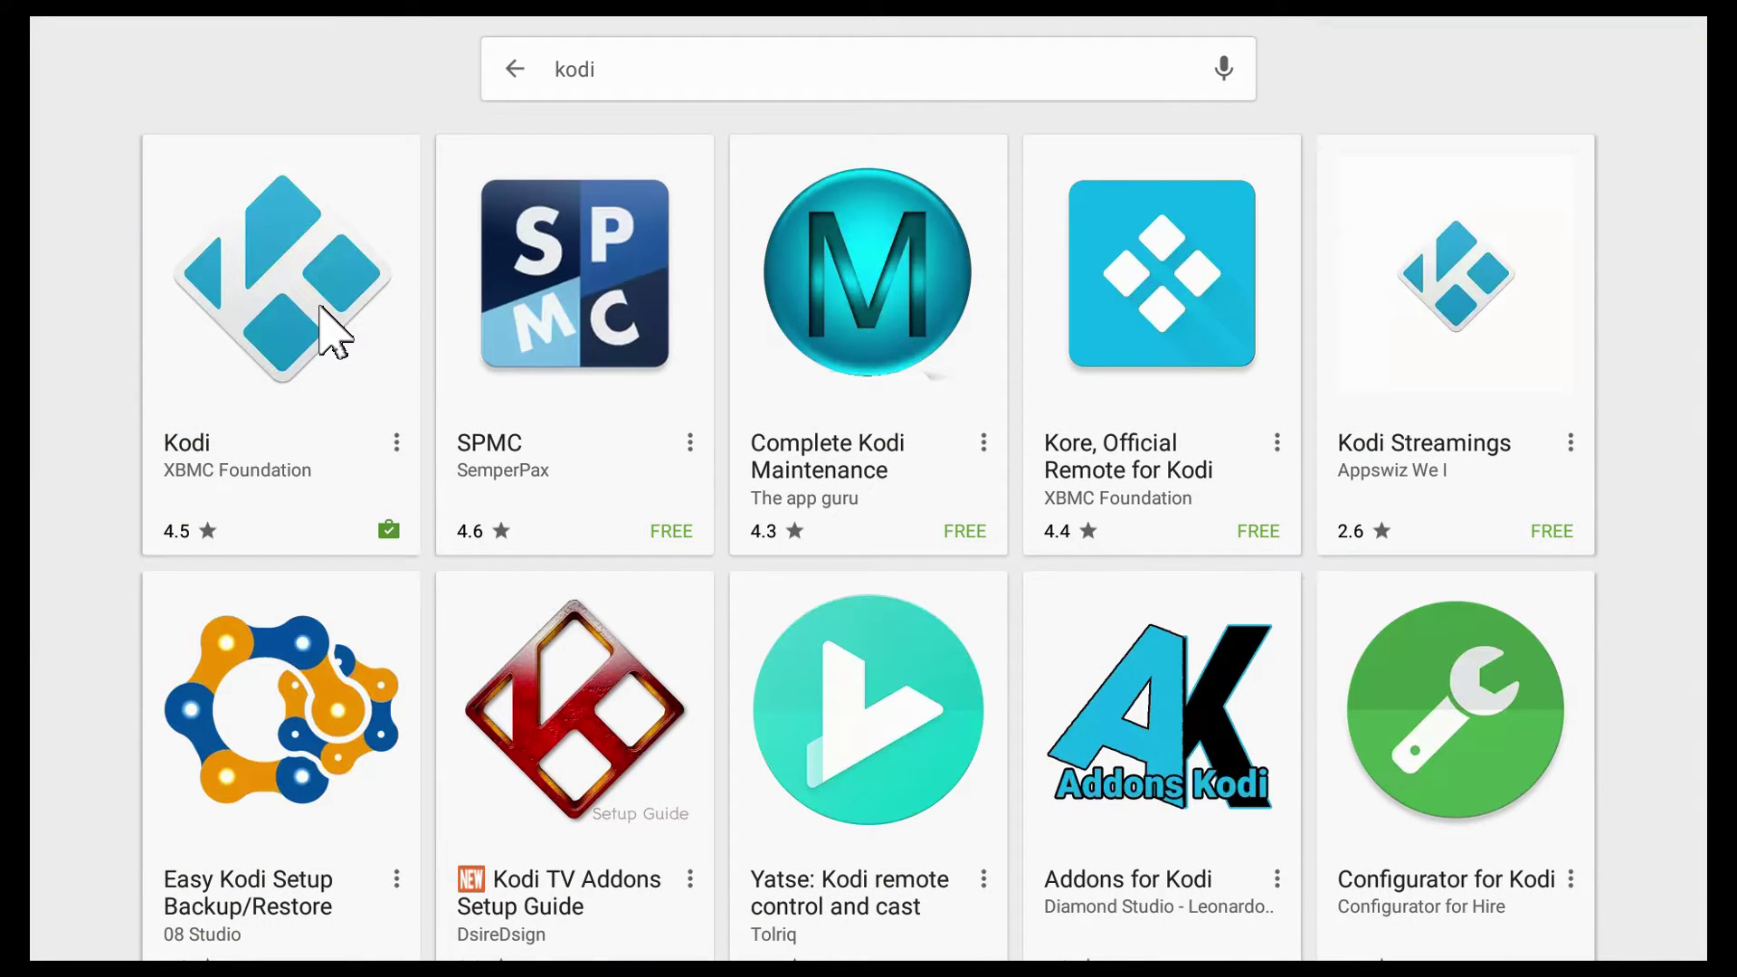
Step: View the store page of the Kodi app by XBMC Foundation and return to the home screen
{"action": "left_click", "coordinate": [322, 307]}
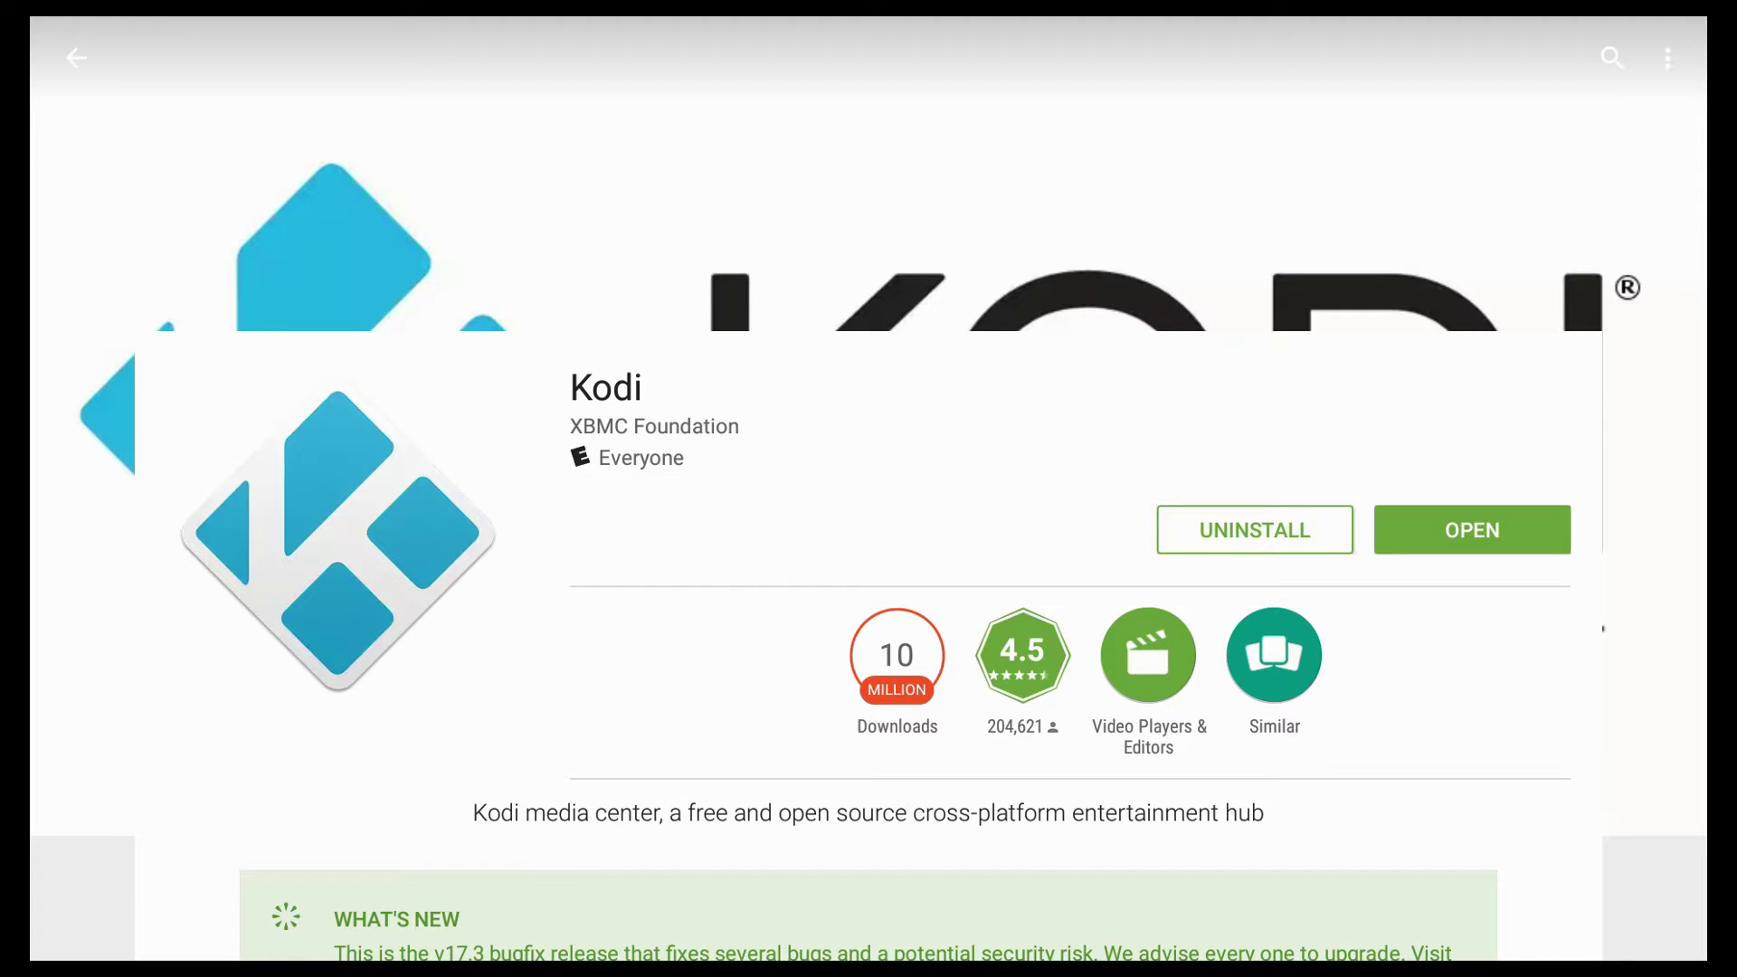
{"action": "key", "text": "Escape"}
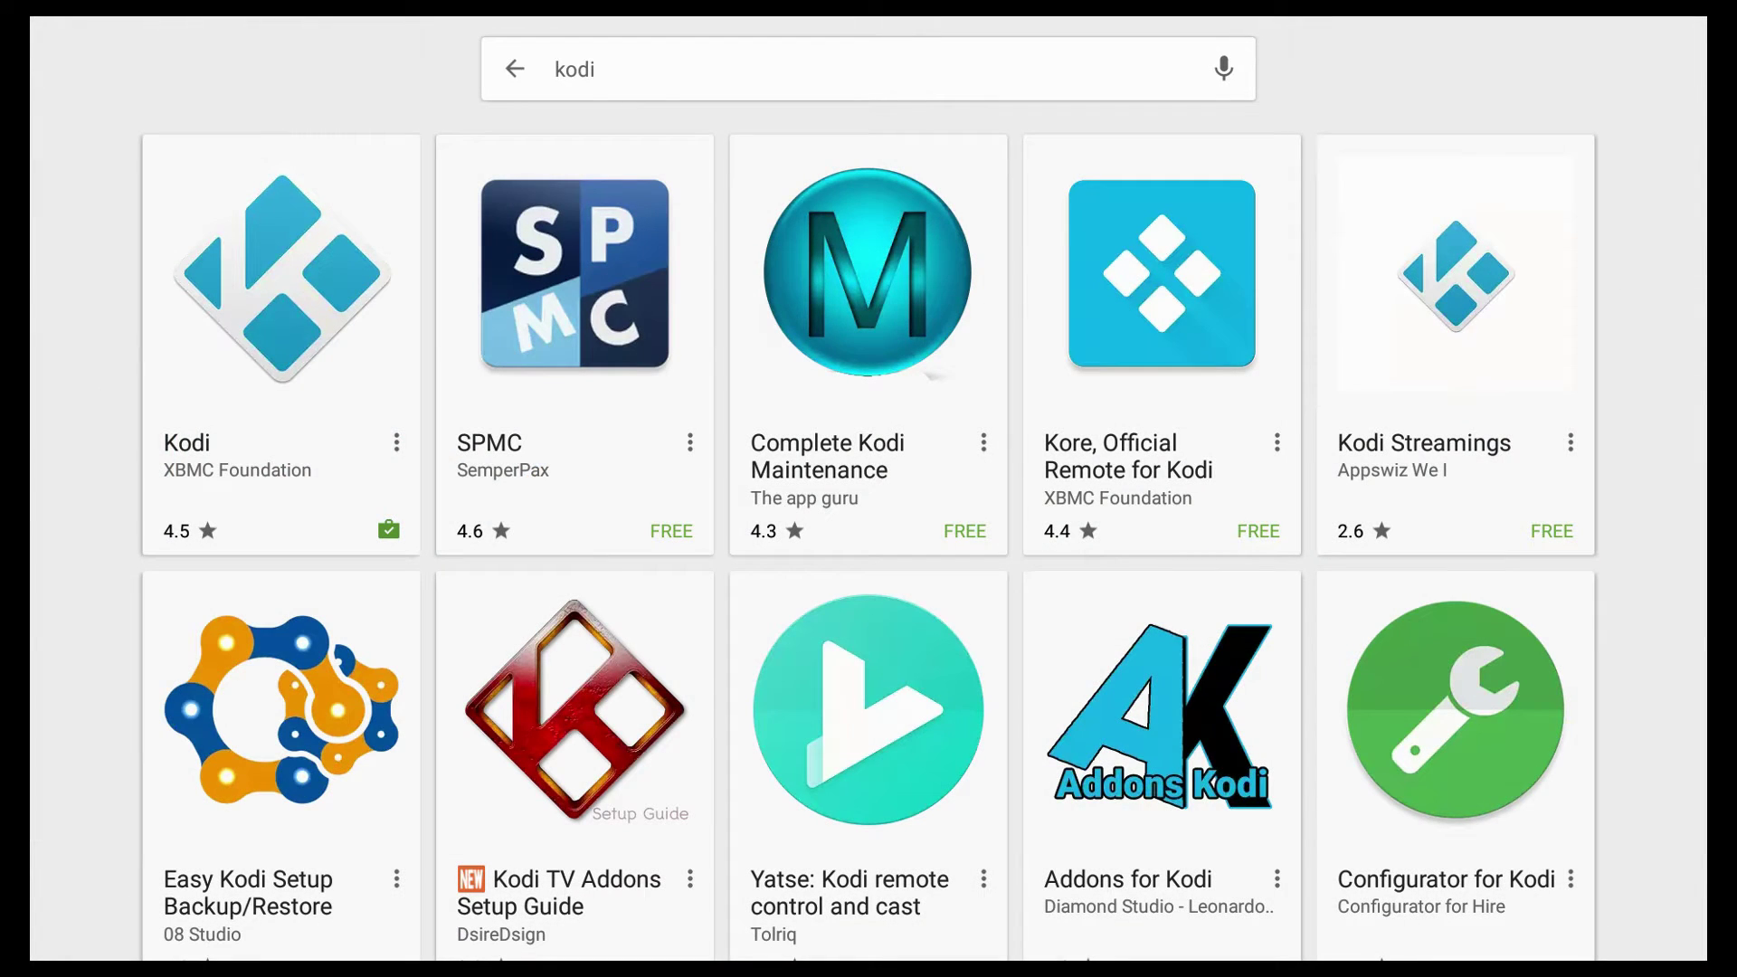
{"action": "key", "text": "Escape"}
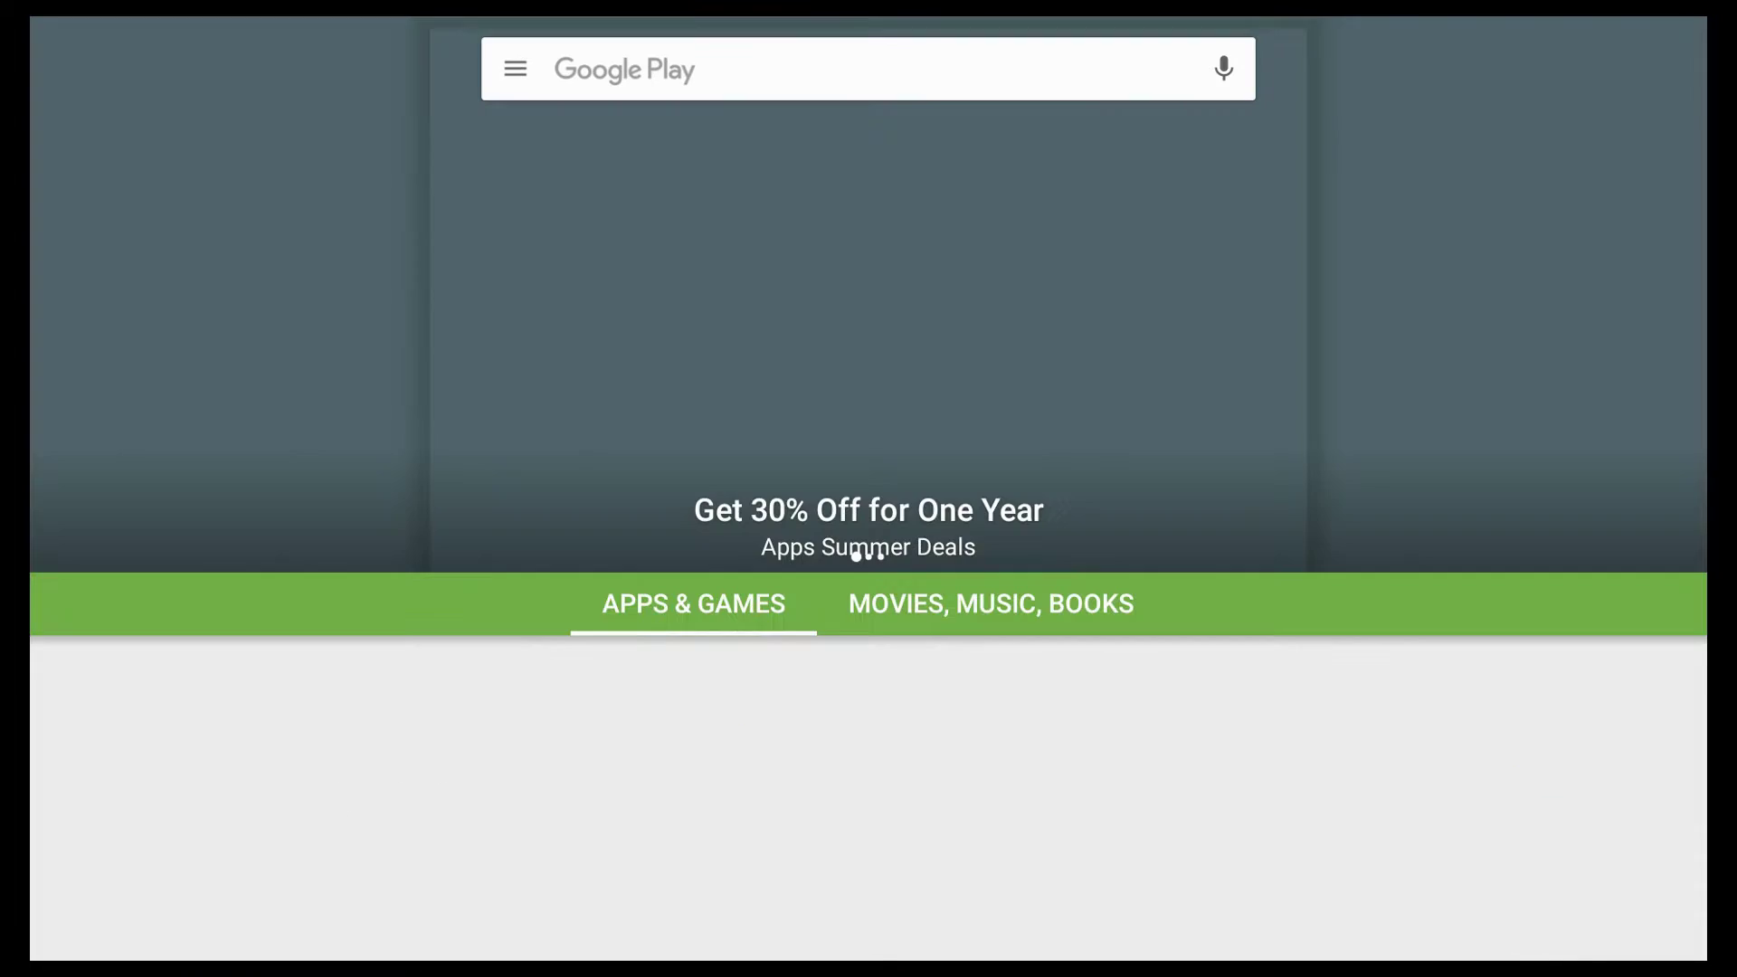
{"action": "key", "text": "Escape"}
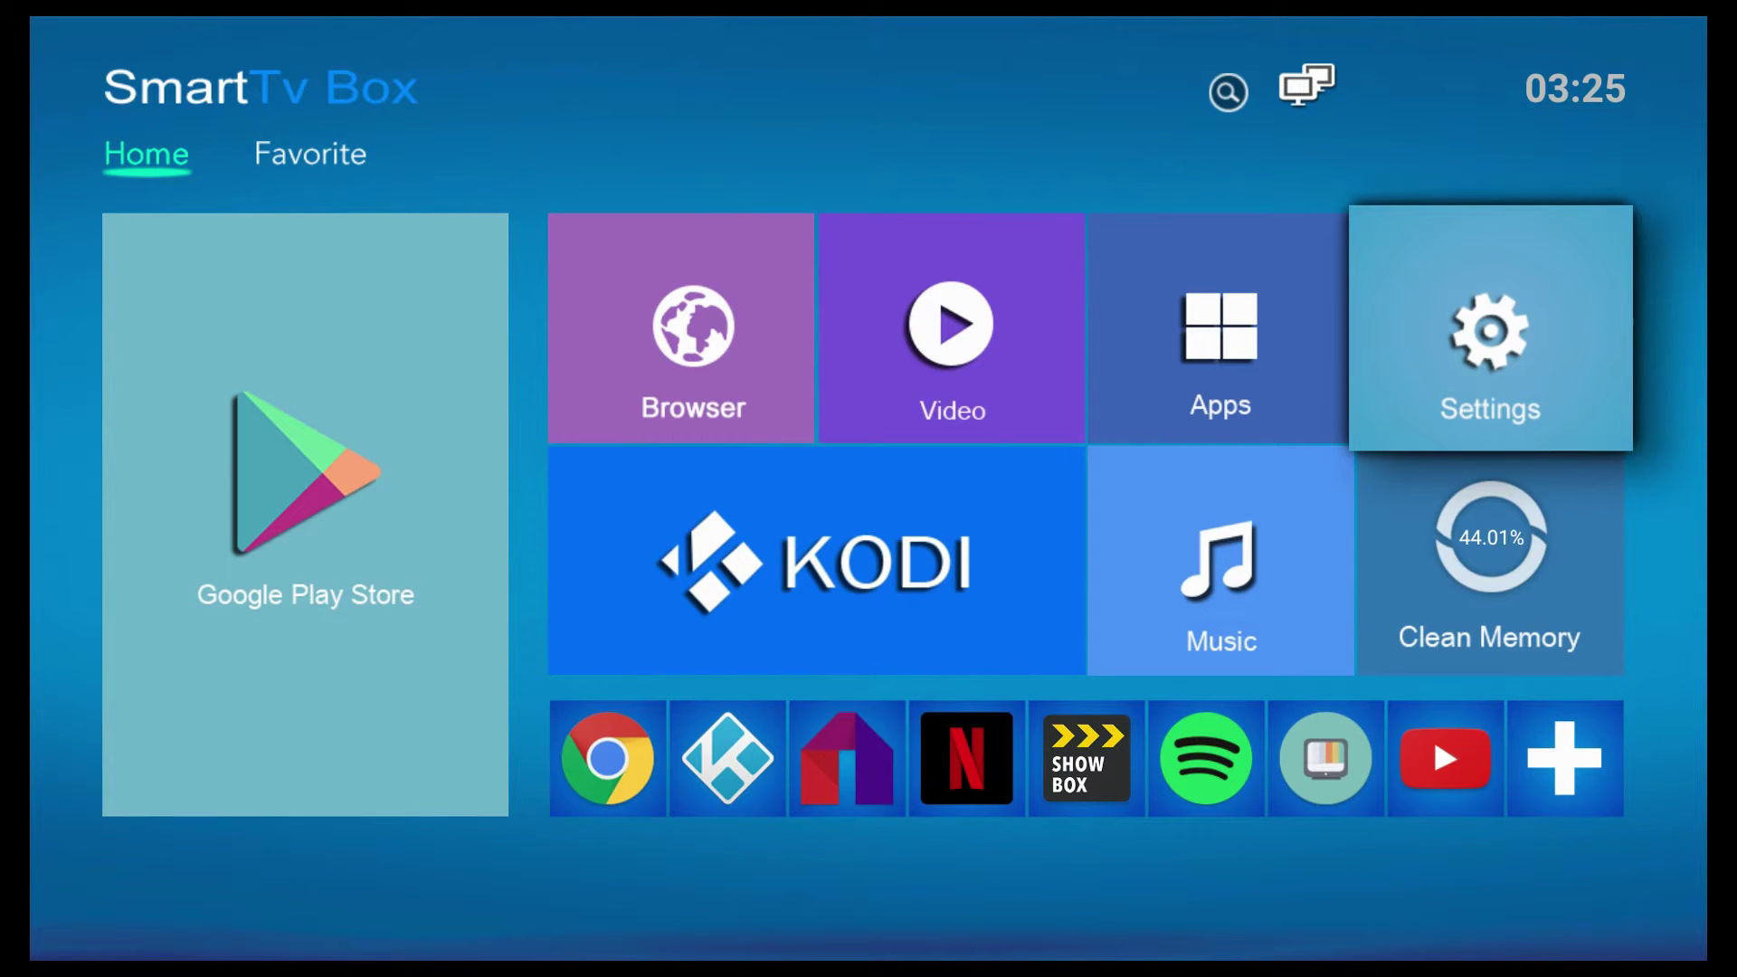
Step: Open Kodi's details page among the downloaded apps in the device settings
{"action": "key", "text": "Return"}
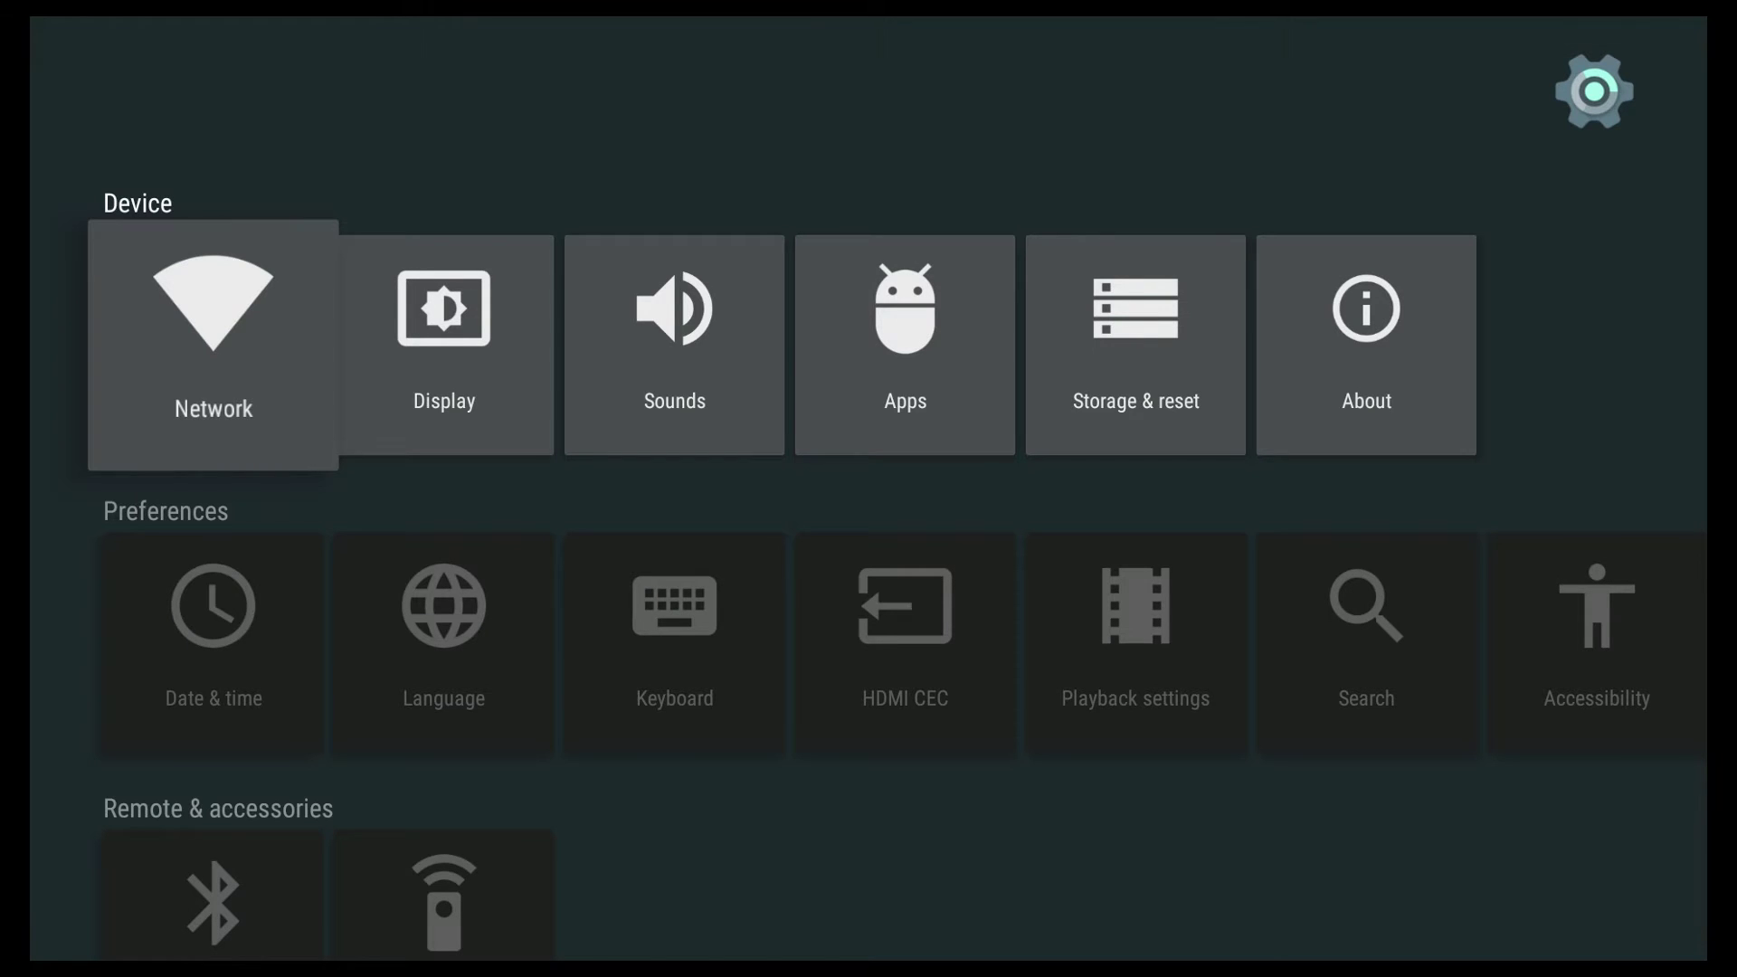
{"action": "key", "text": "Right"}
{"action": "key", "text": "Right"}
{"action": "key", "text": "Right"}
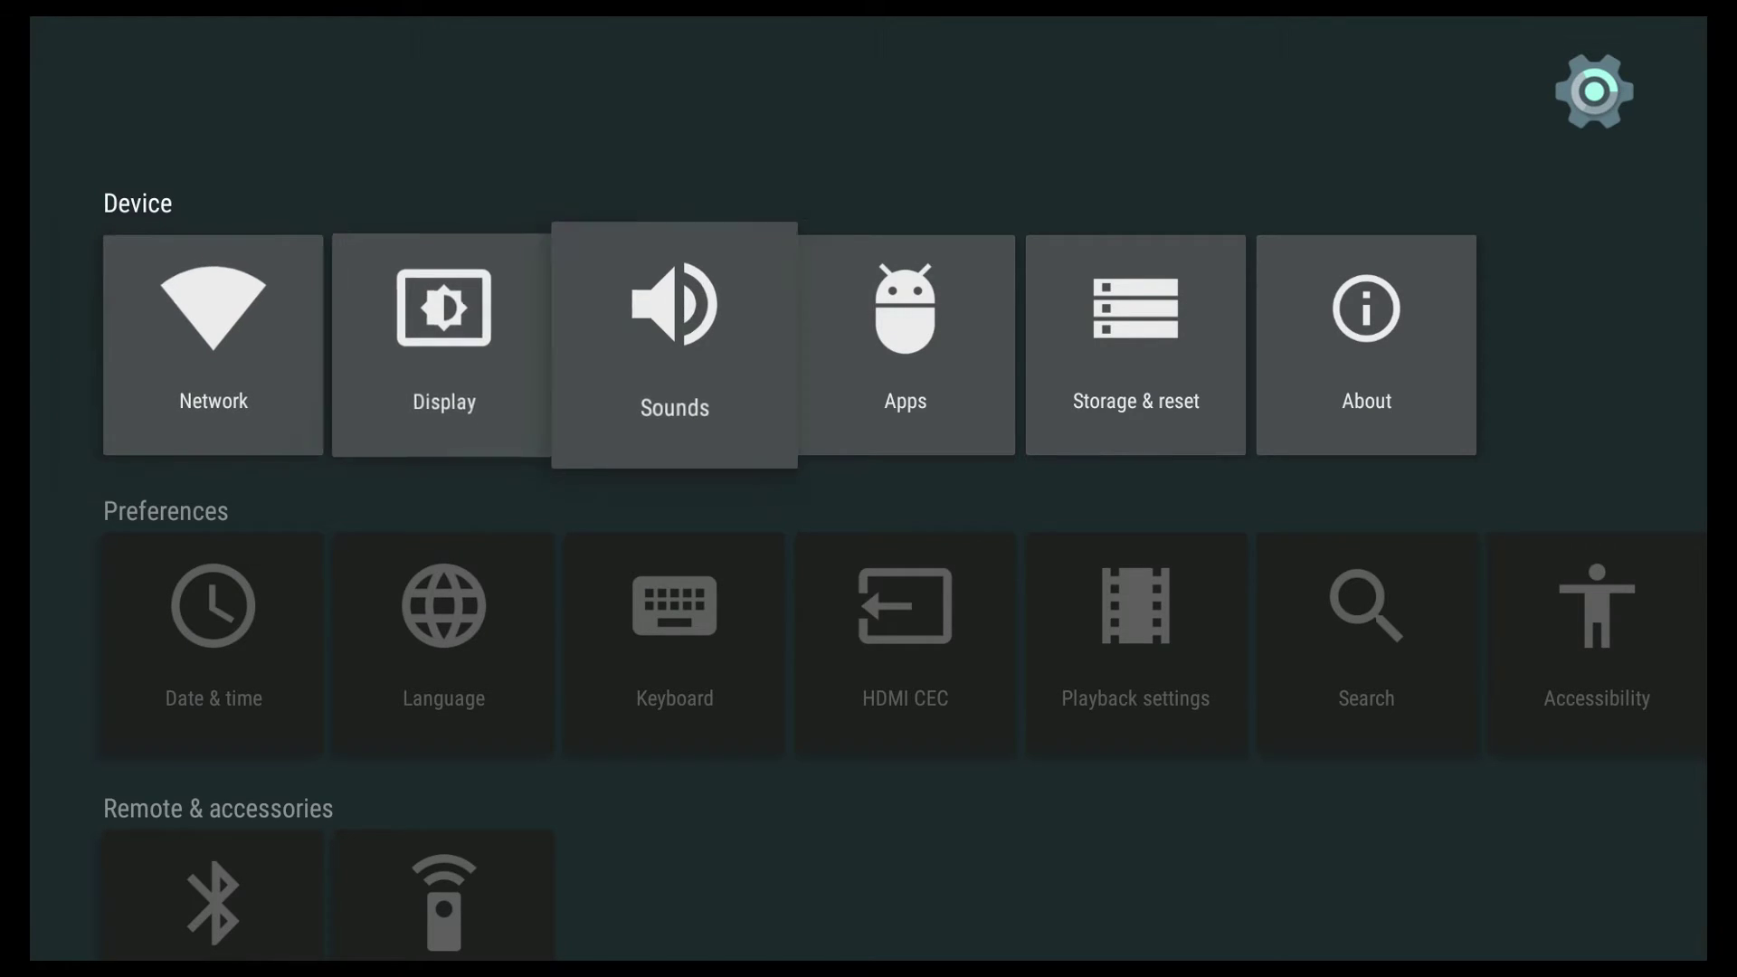
{"action": "key", "text": "Return"}
{"action": "key", "text": "Right"}
{"action": "key", "text": "Return"}
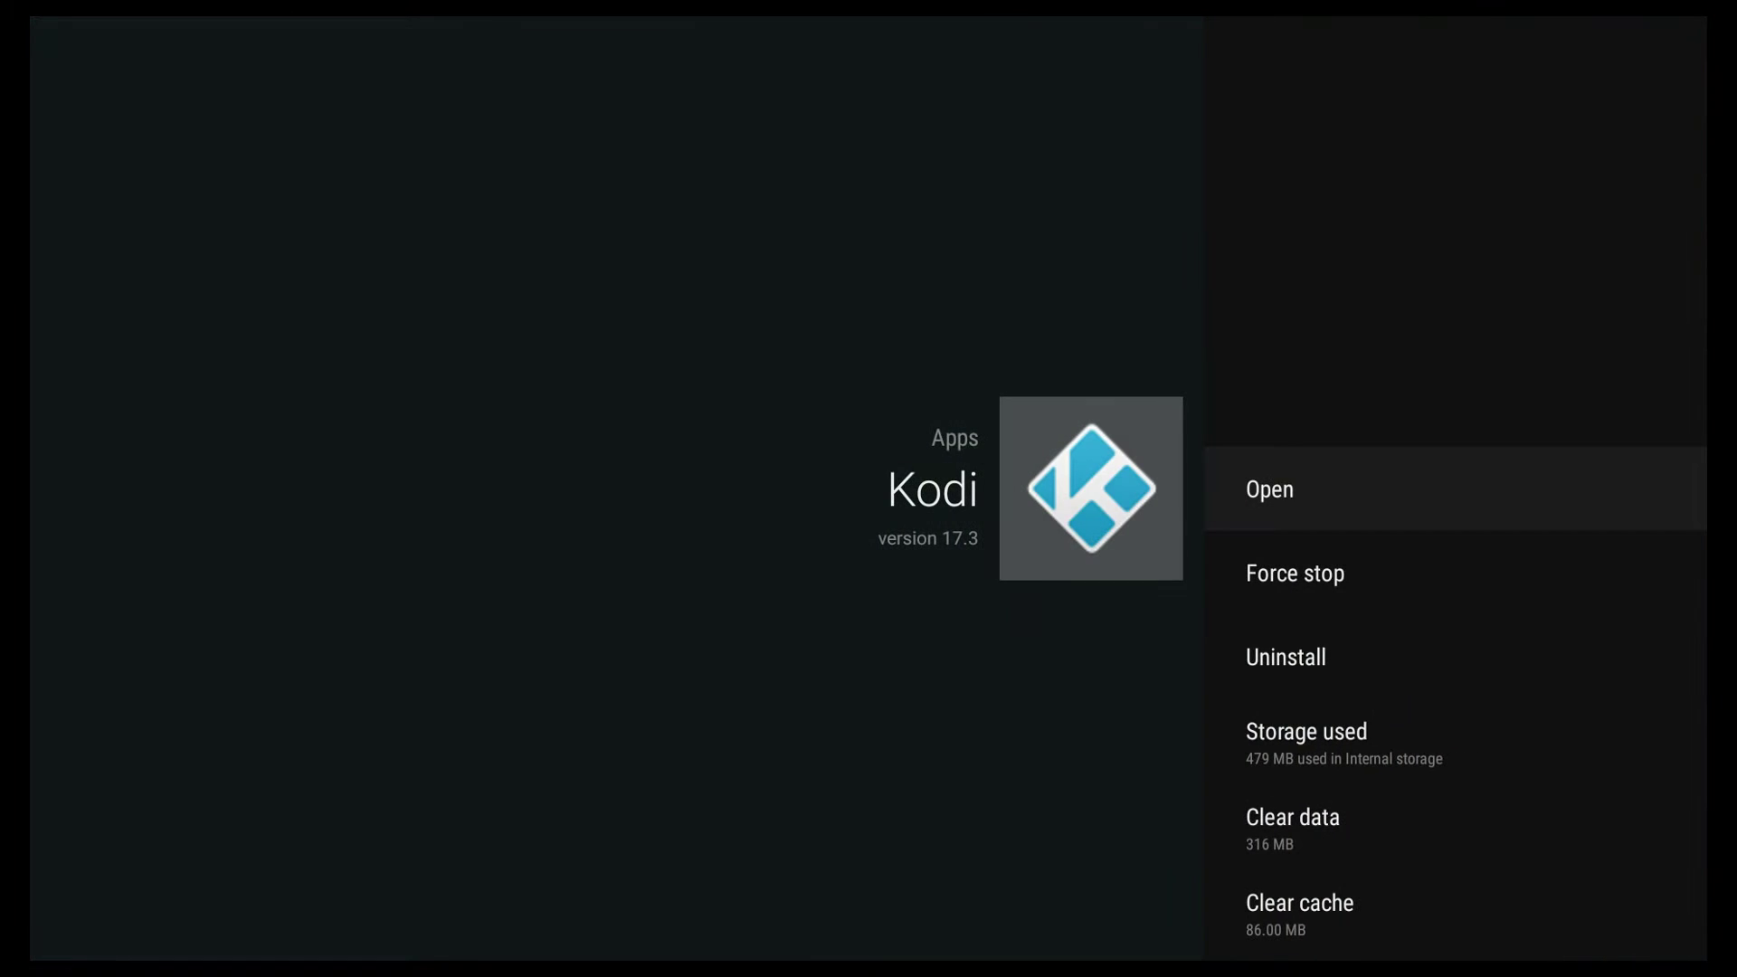
Step: Locate Kodi's Uninstall option without running it and return to the home screen
{"action": "key", "text": "Down"}
{"action": "key", "text": "Down"}
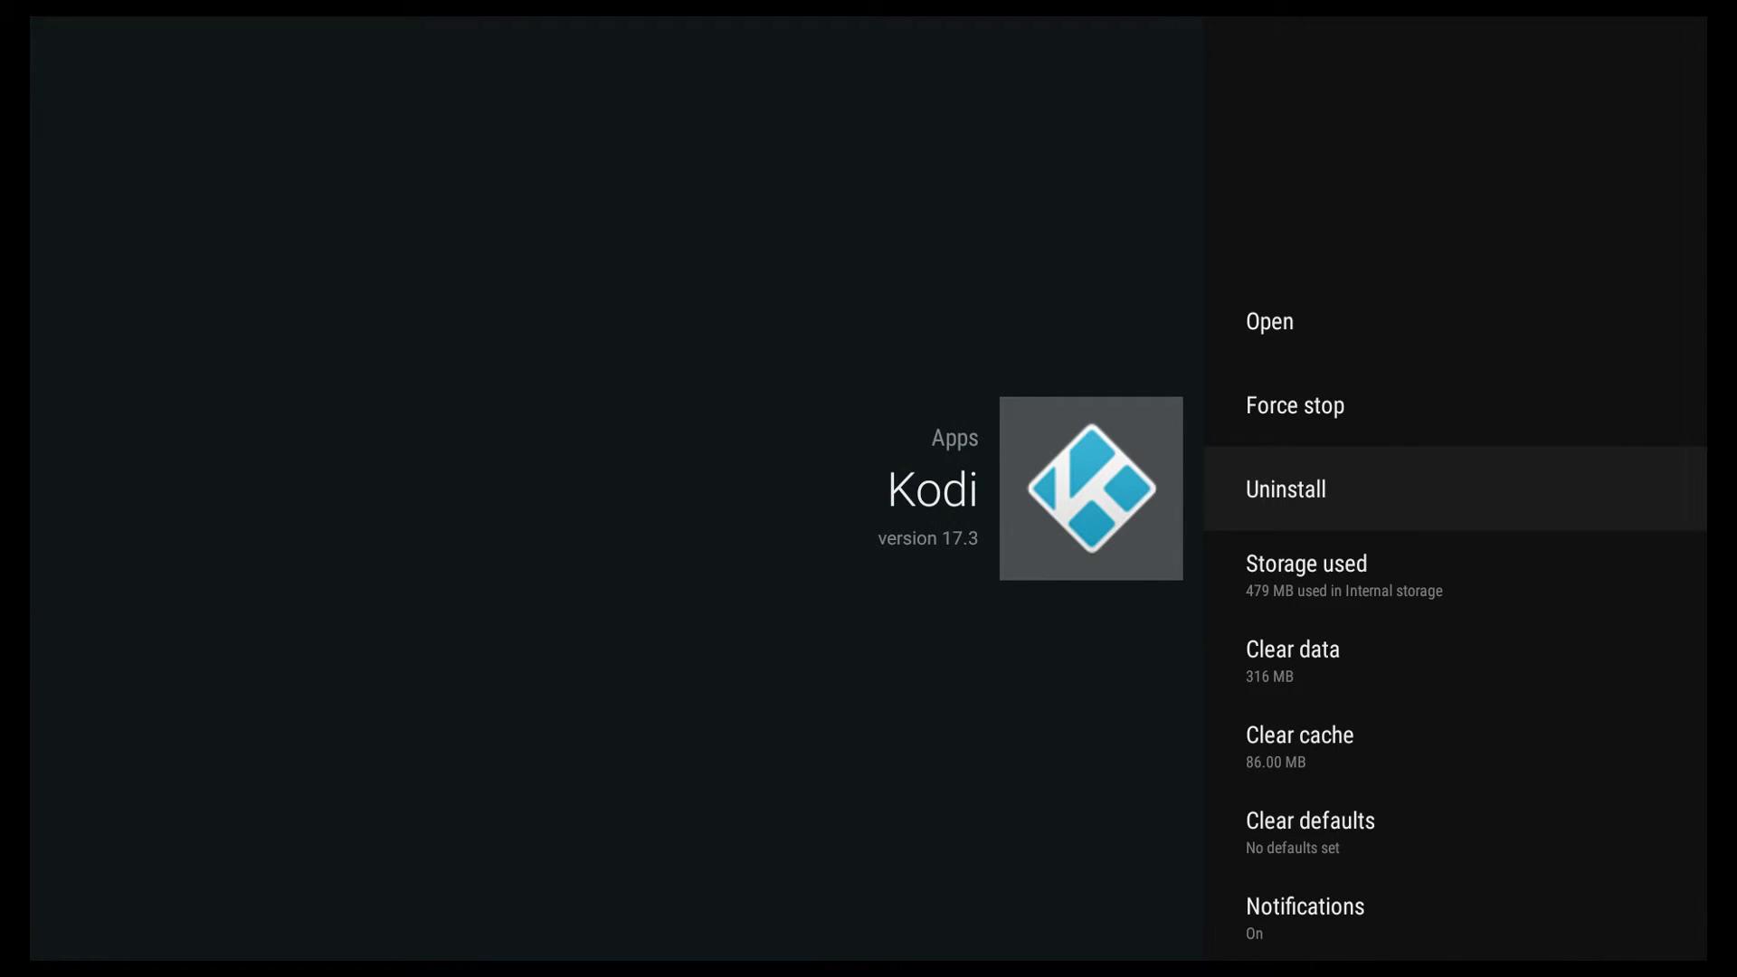
{"action": "key", "text": "Up"}
{"action": "key", "text": "Up"}
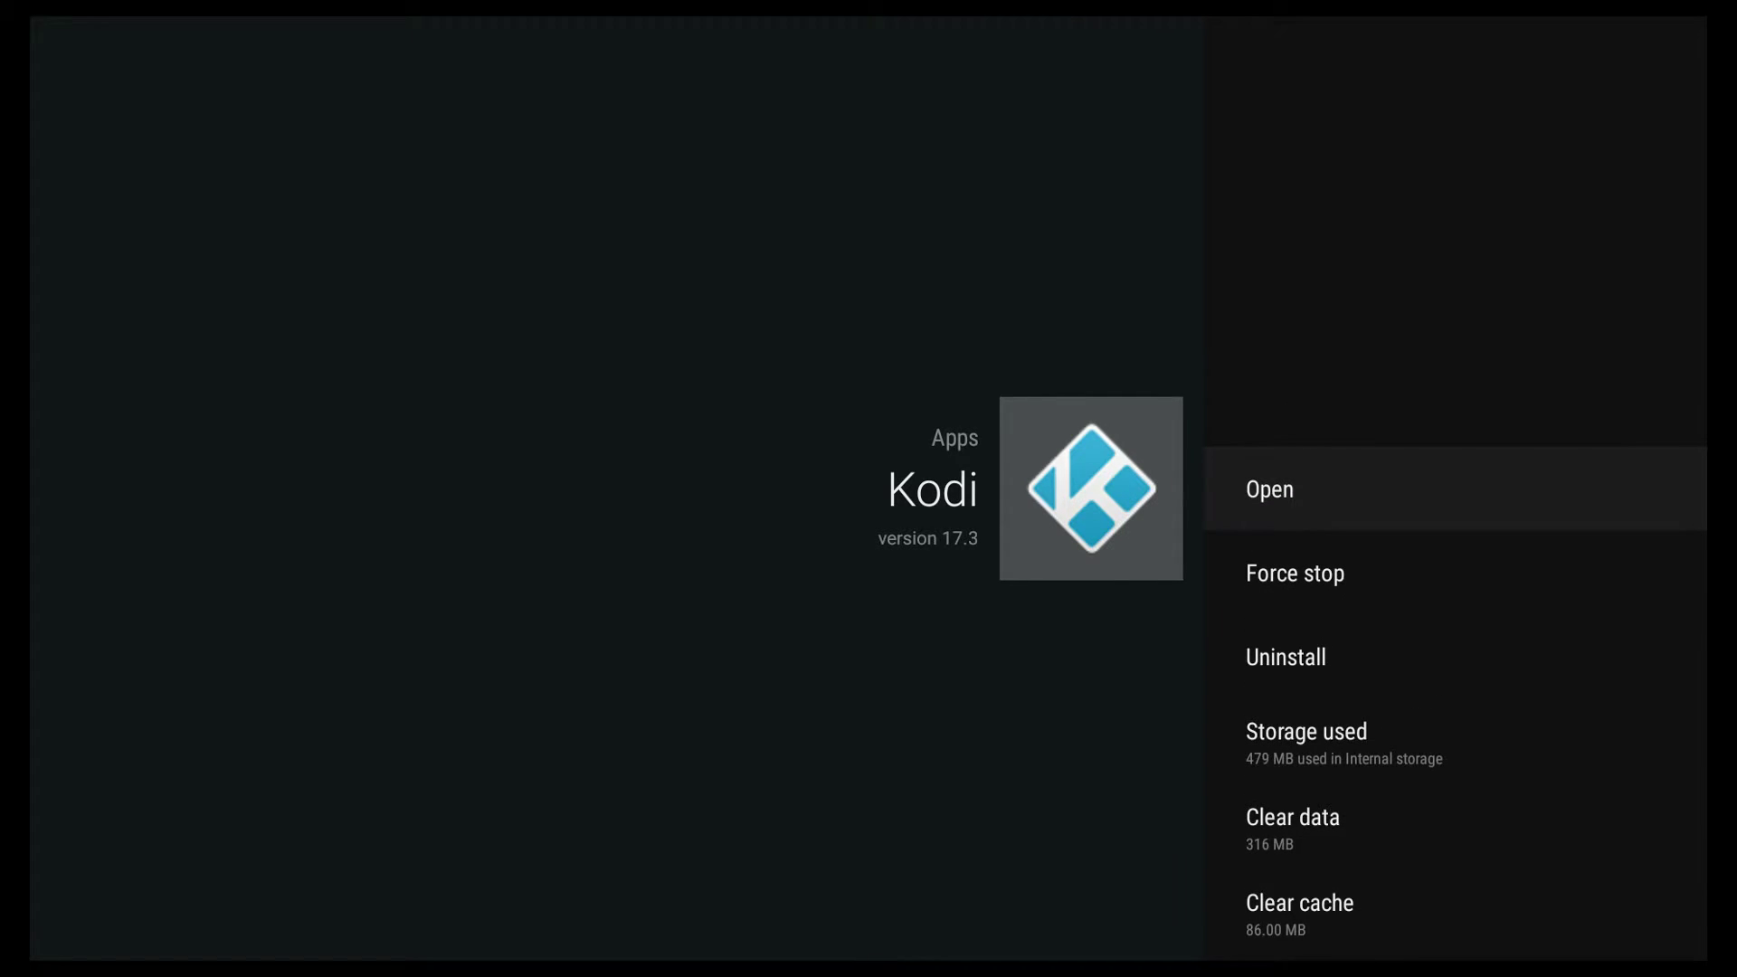
{"action": "key", "text": "Escape"}
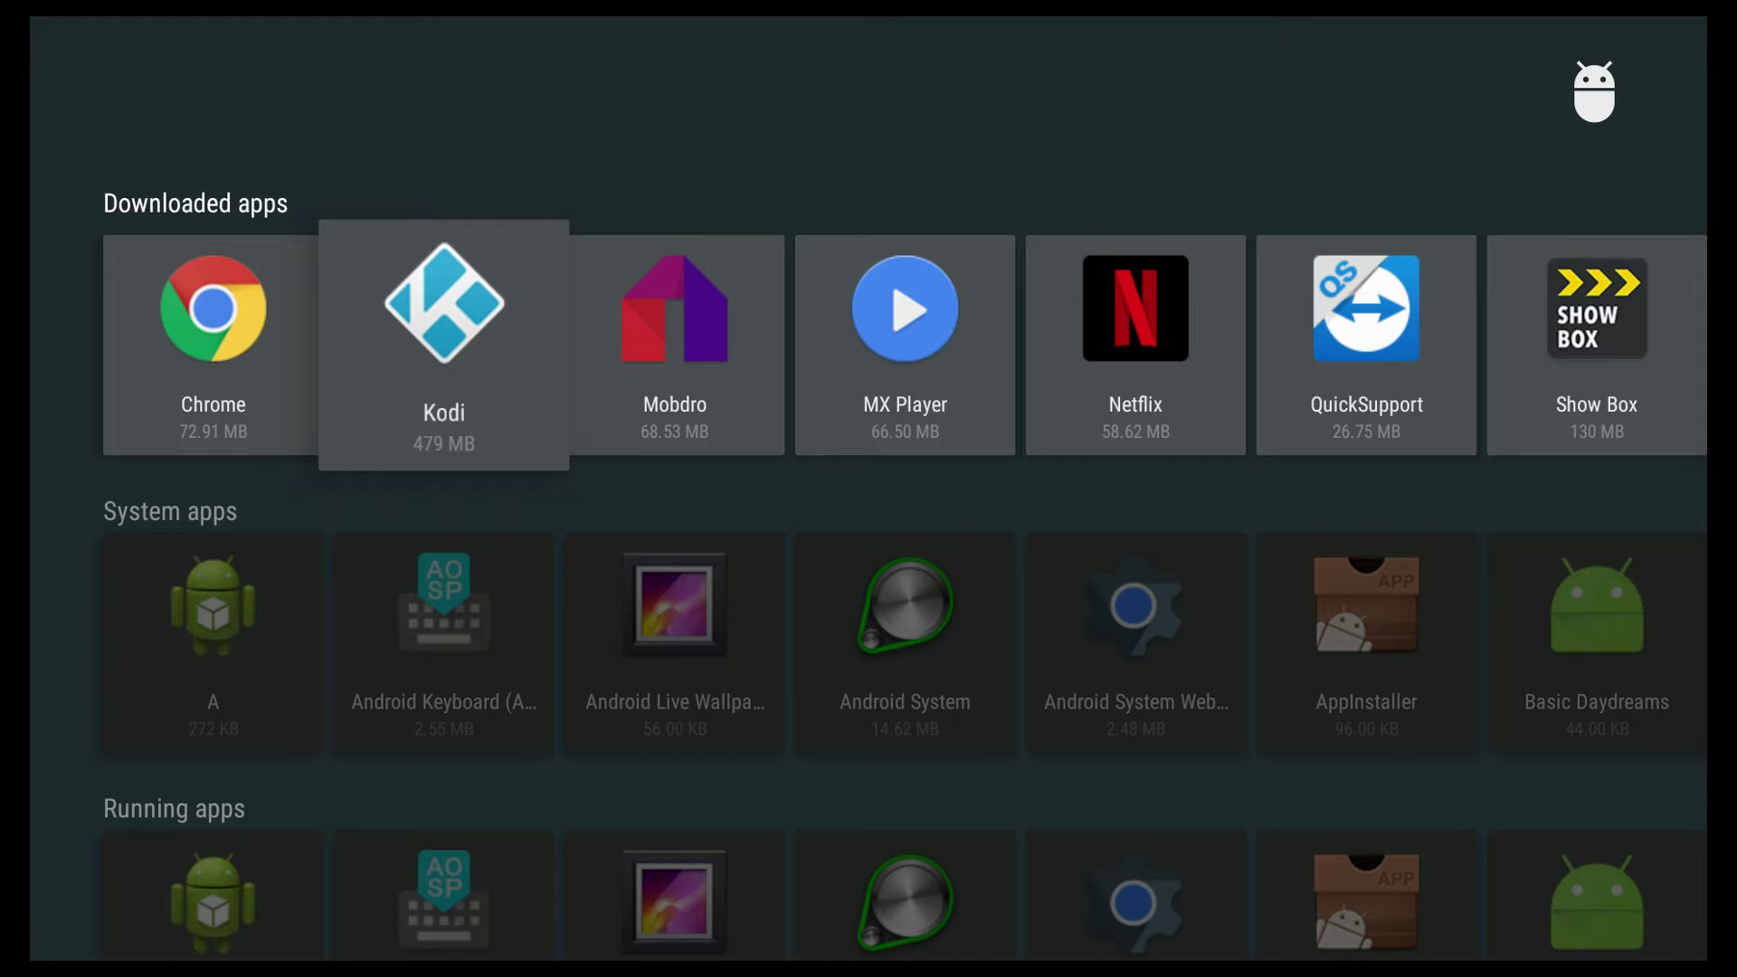
{"action": "key", "text": "Escape"}
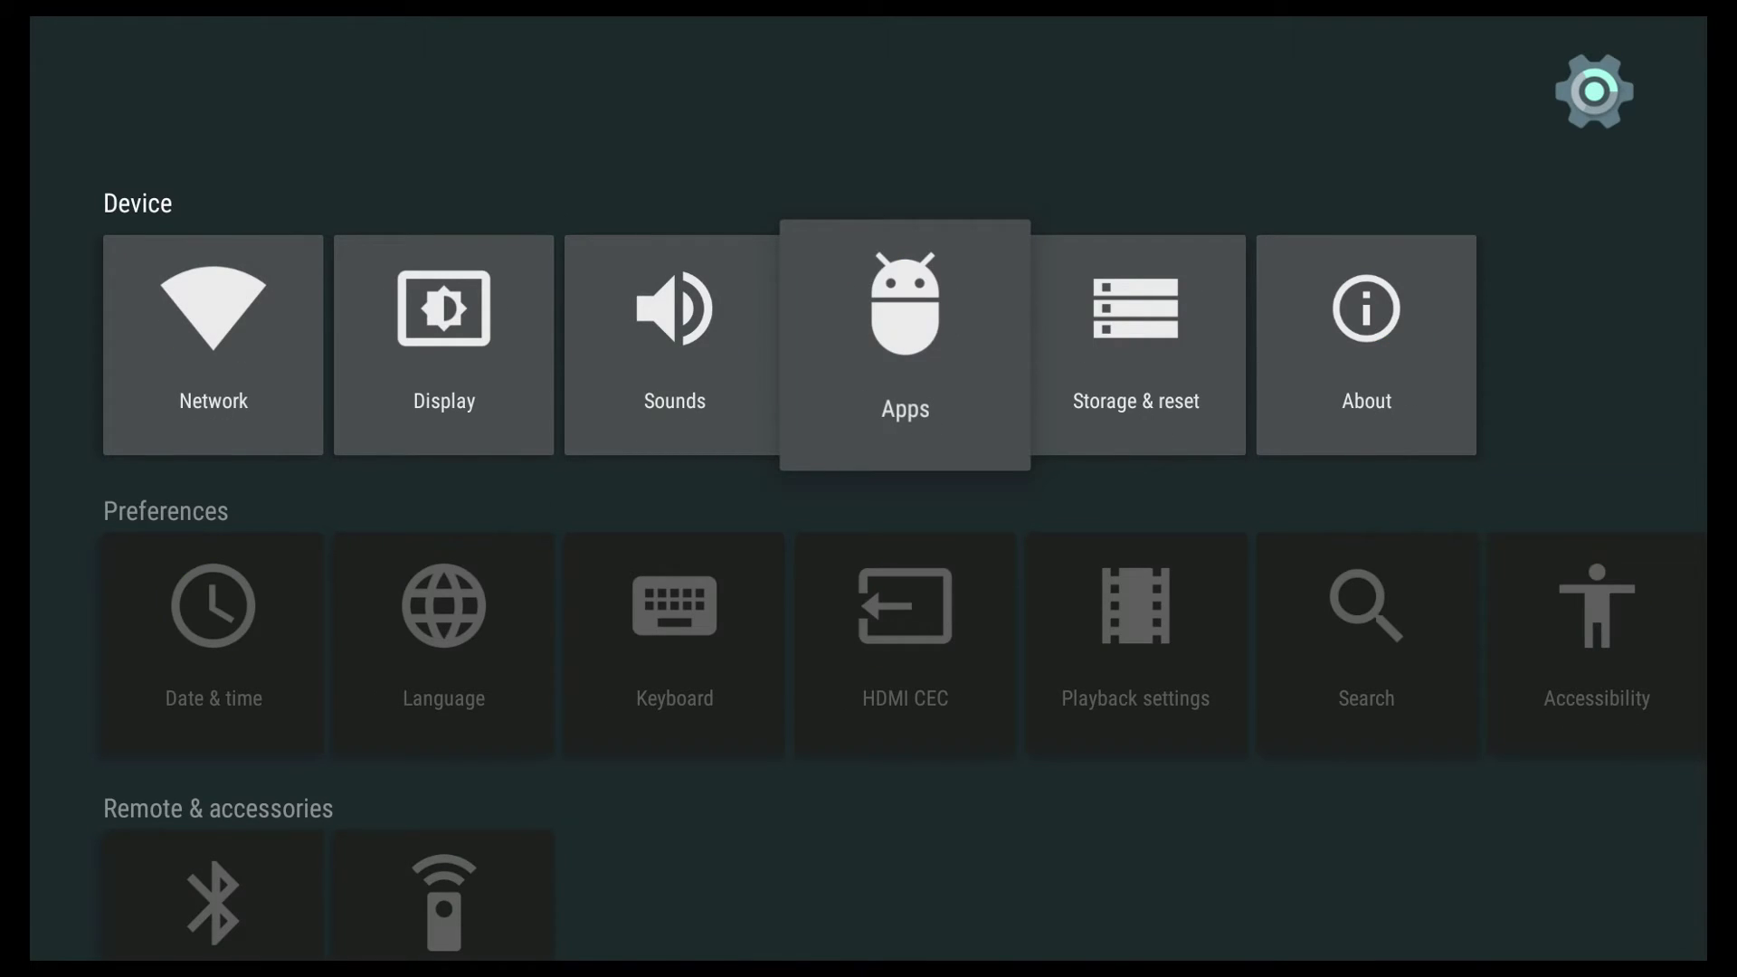
{"action": "key", "text": "Escape"}
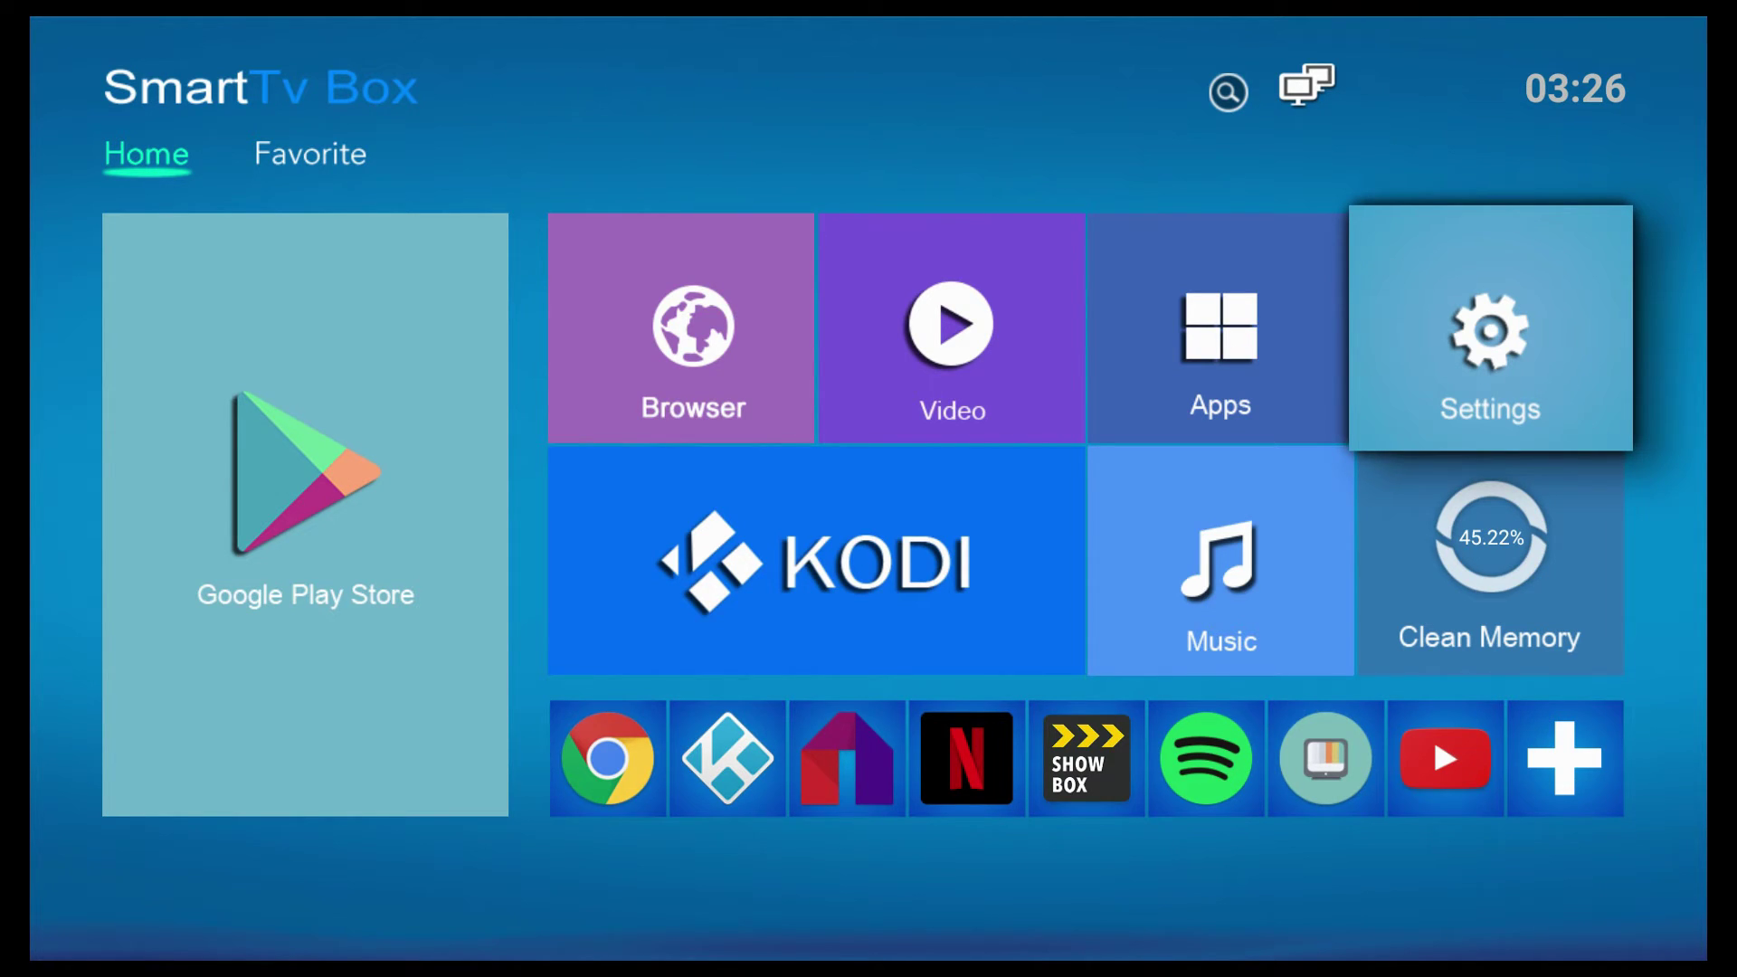
Step: Switch to the web browser and load kodi.tv/download
{"action": "key", "text": "Left"}
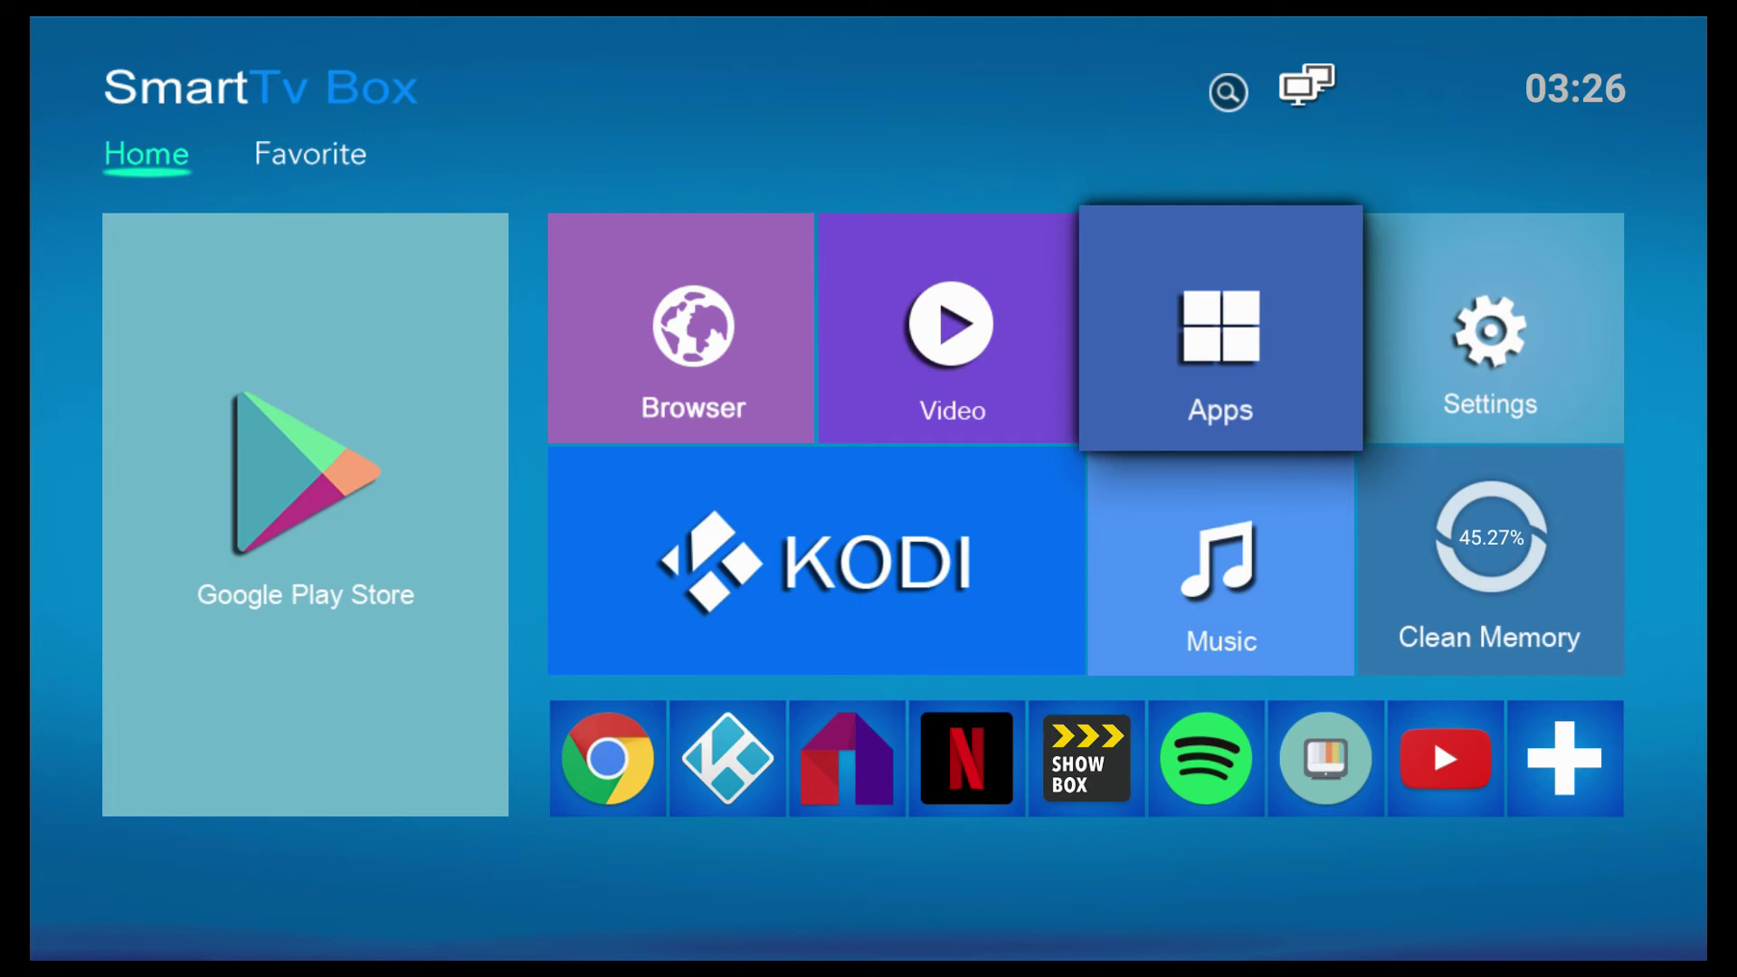
{"action": "key", "text": "Left"}
{"action": "key", "text": "Left"}
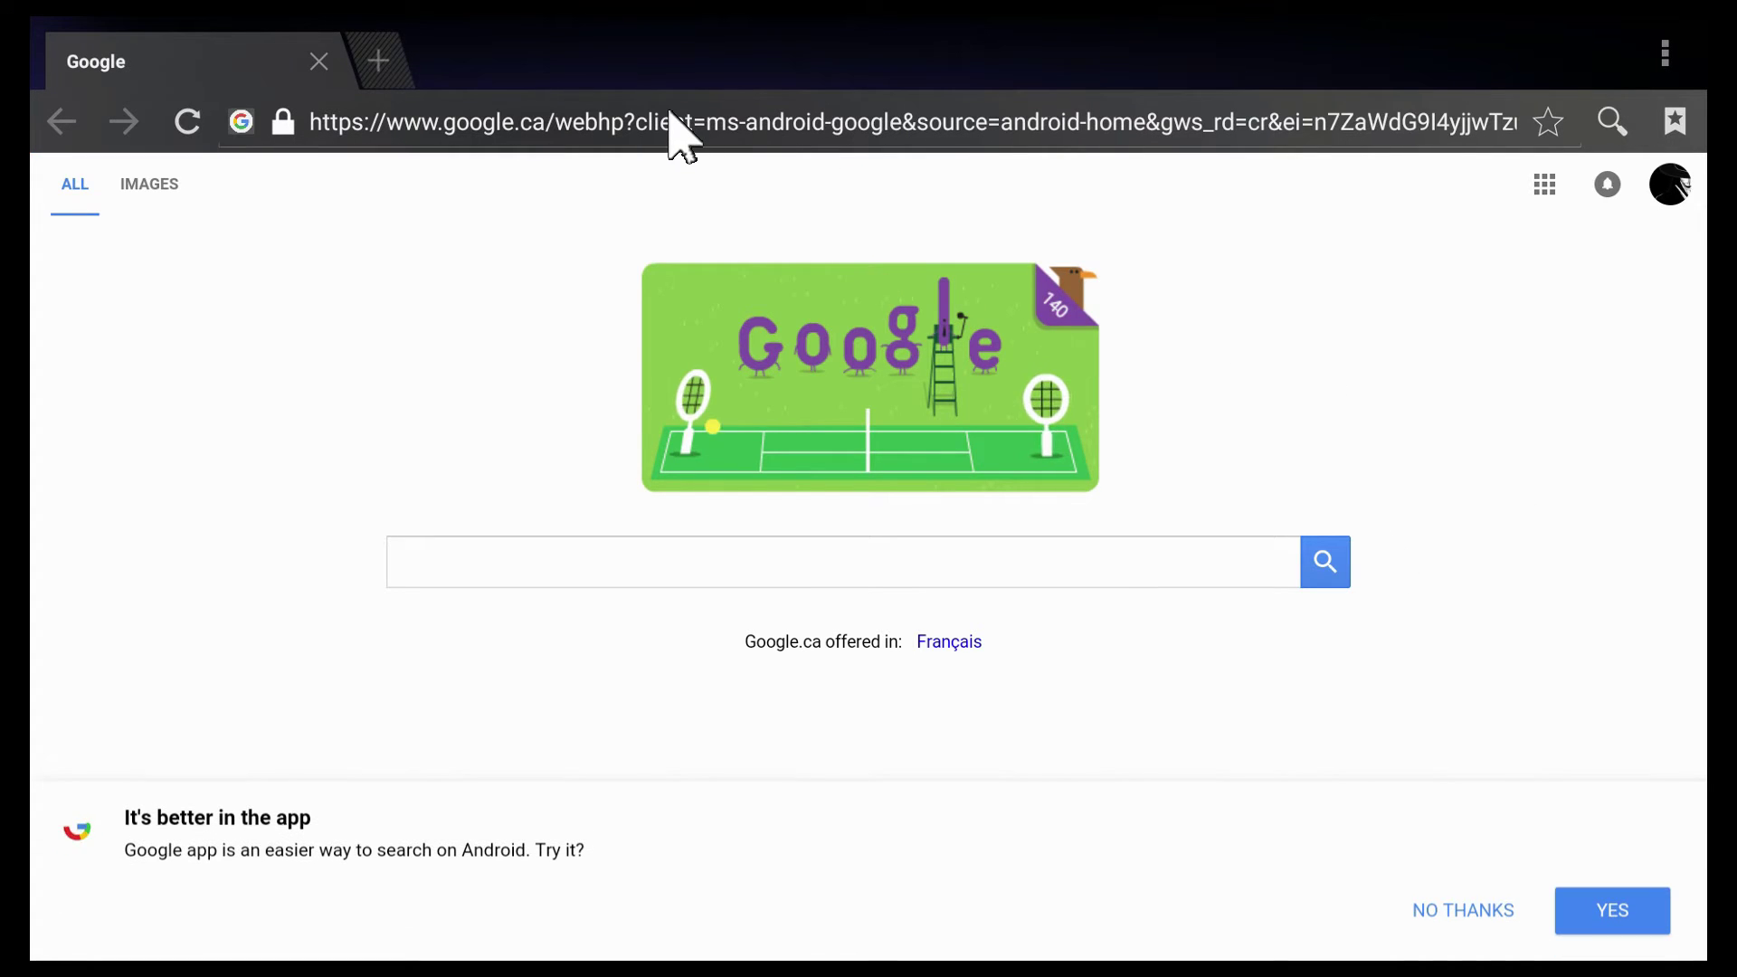
{"action": "left_click", "coordinate": [666, 111]}
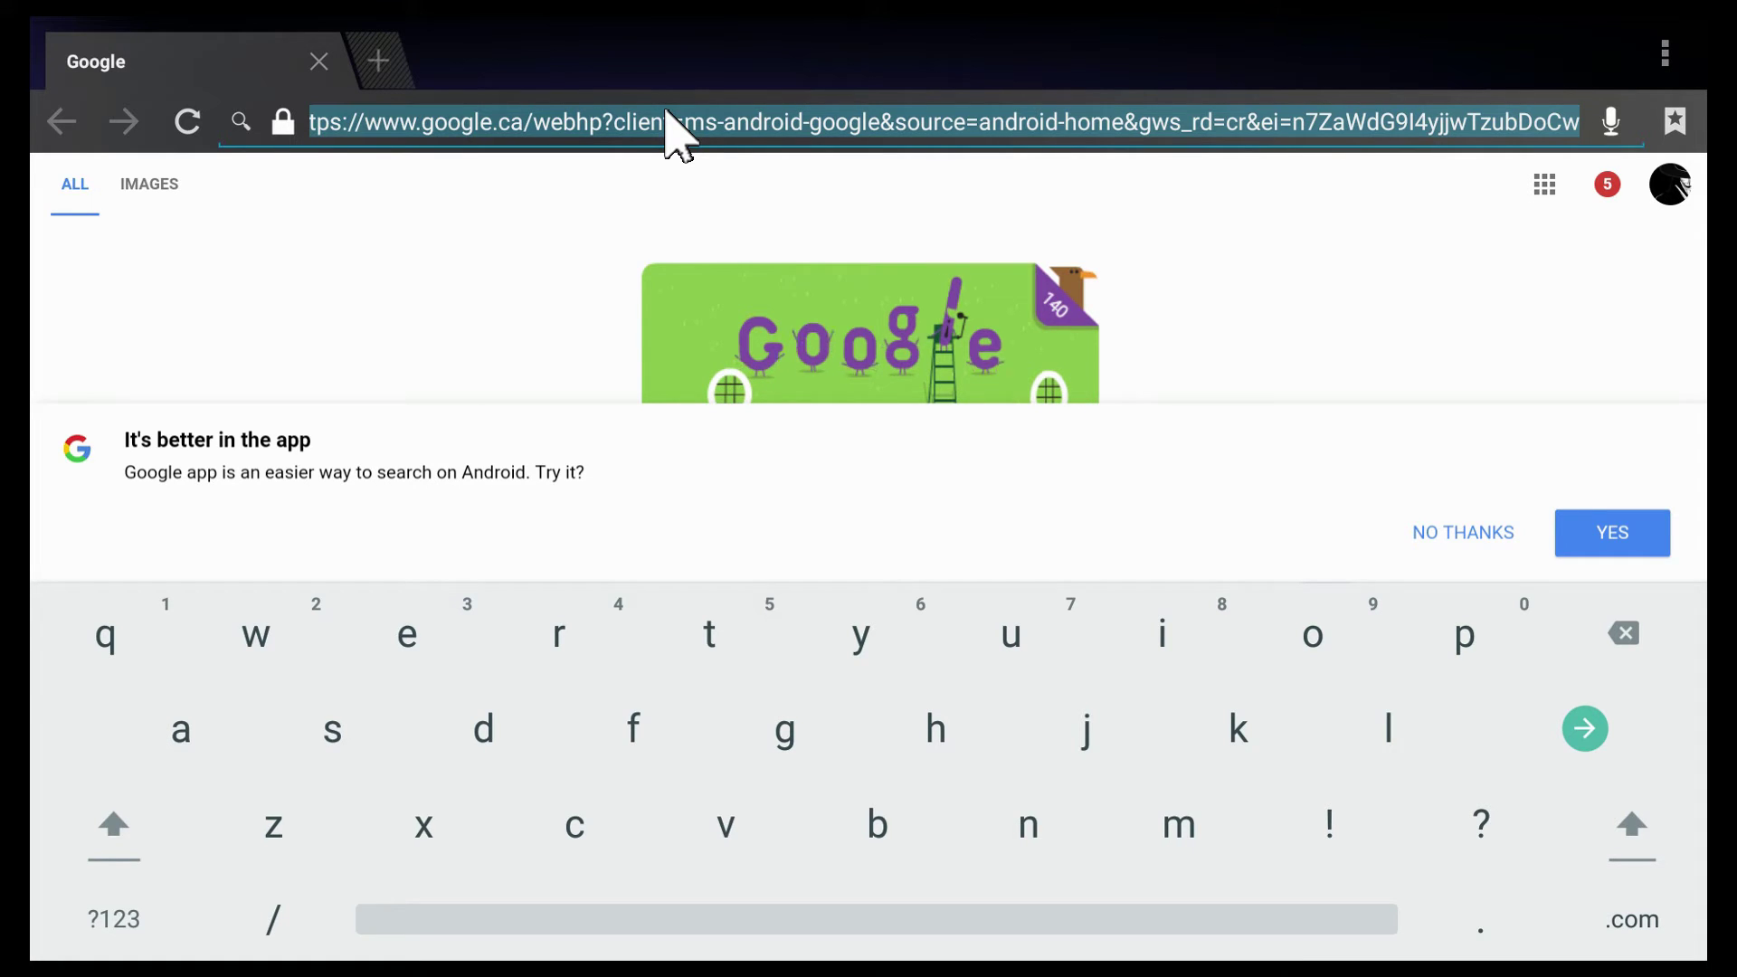
{"action": "type", "text": "ko"}
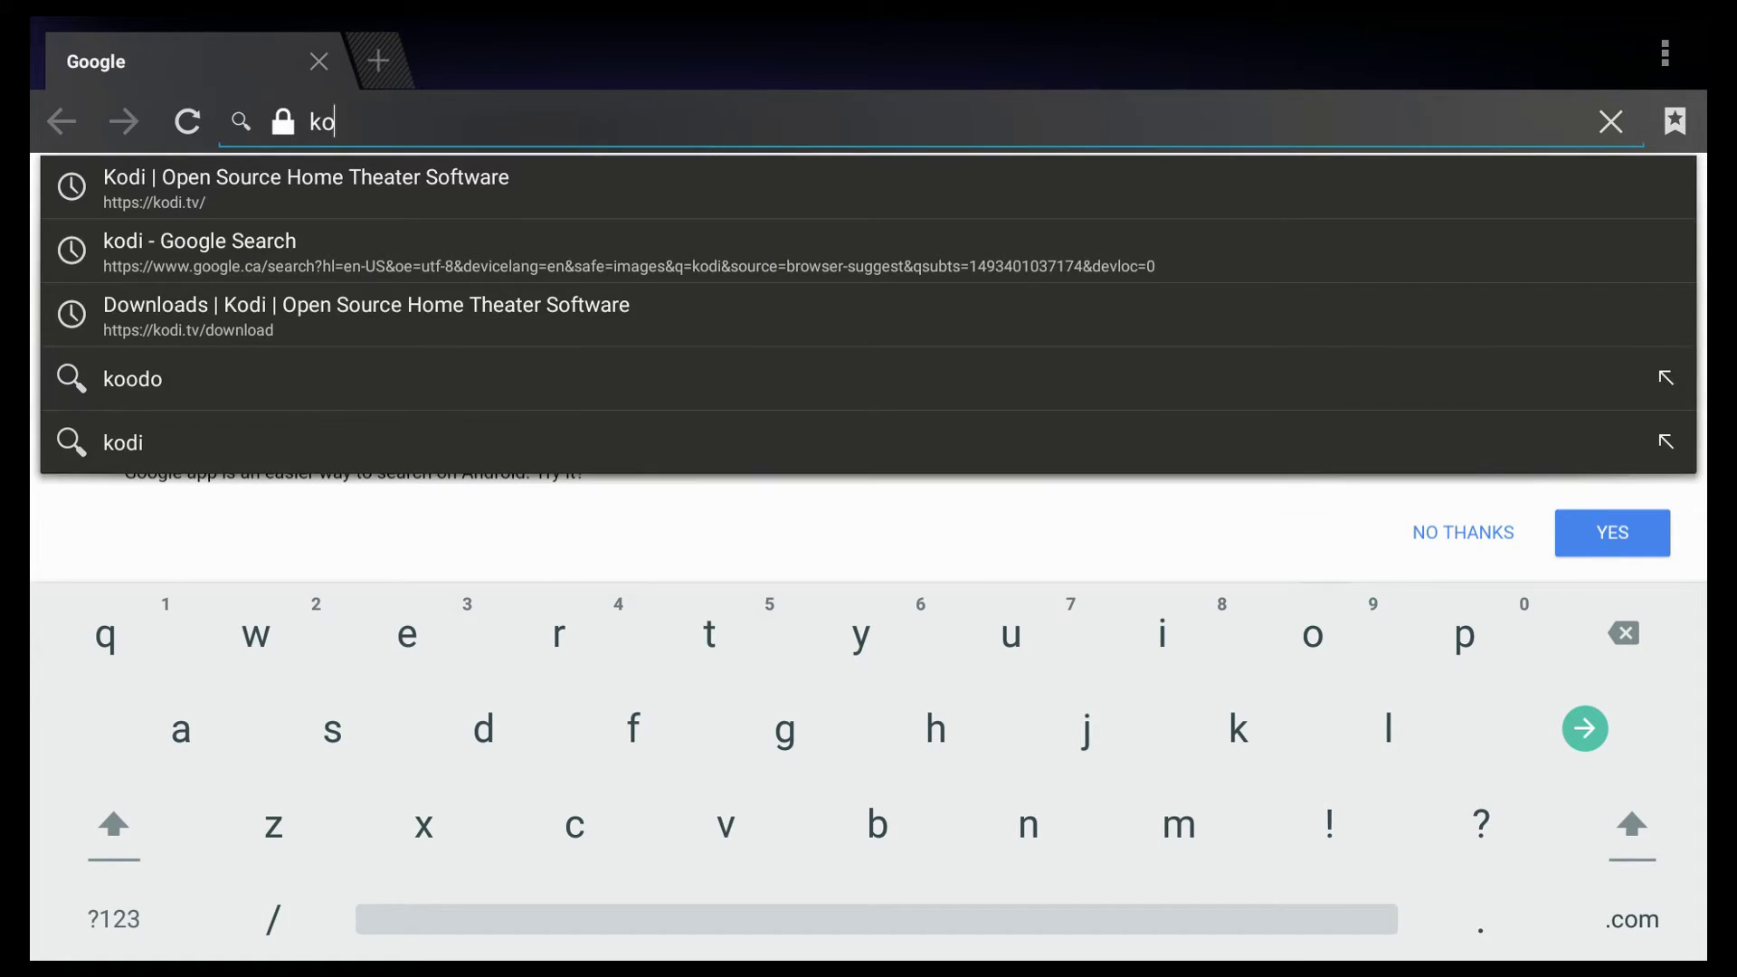
{"action": "type", "text": "di.t"}
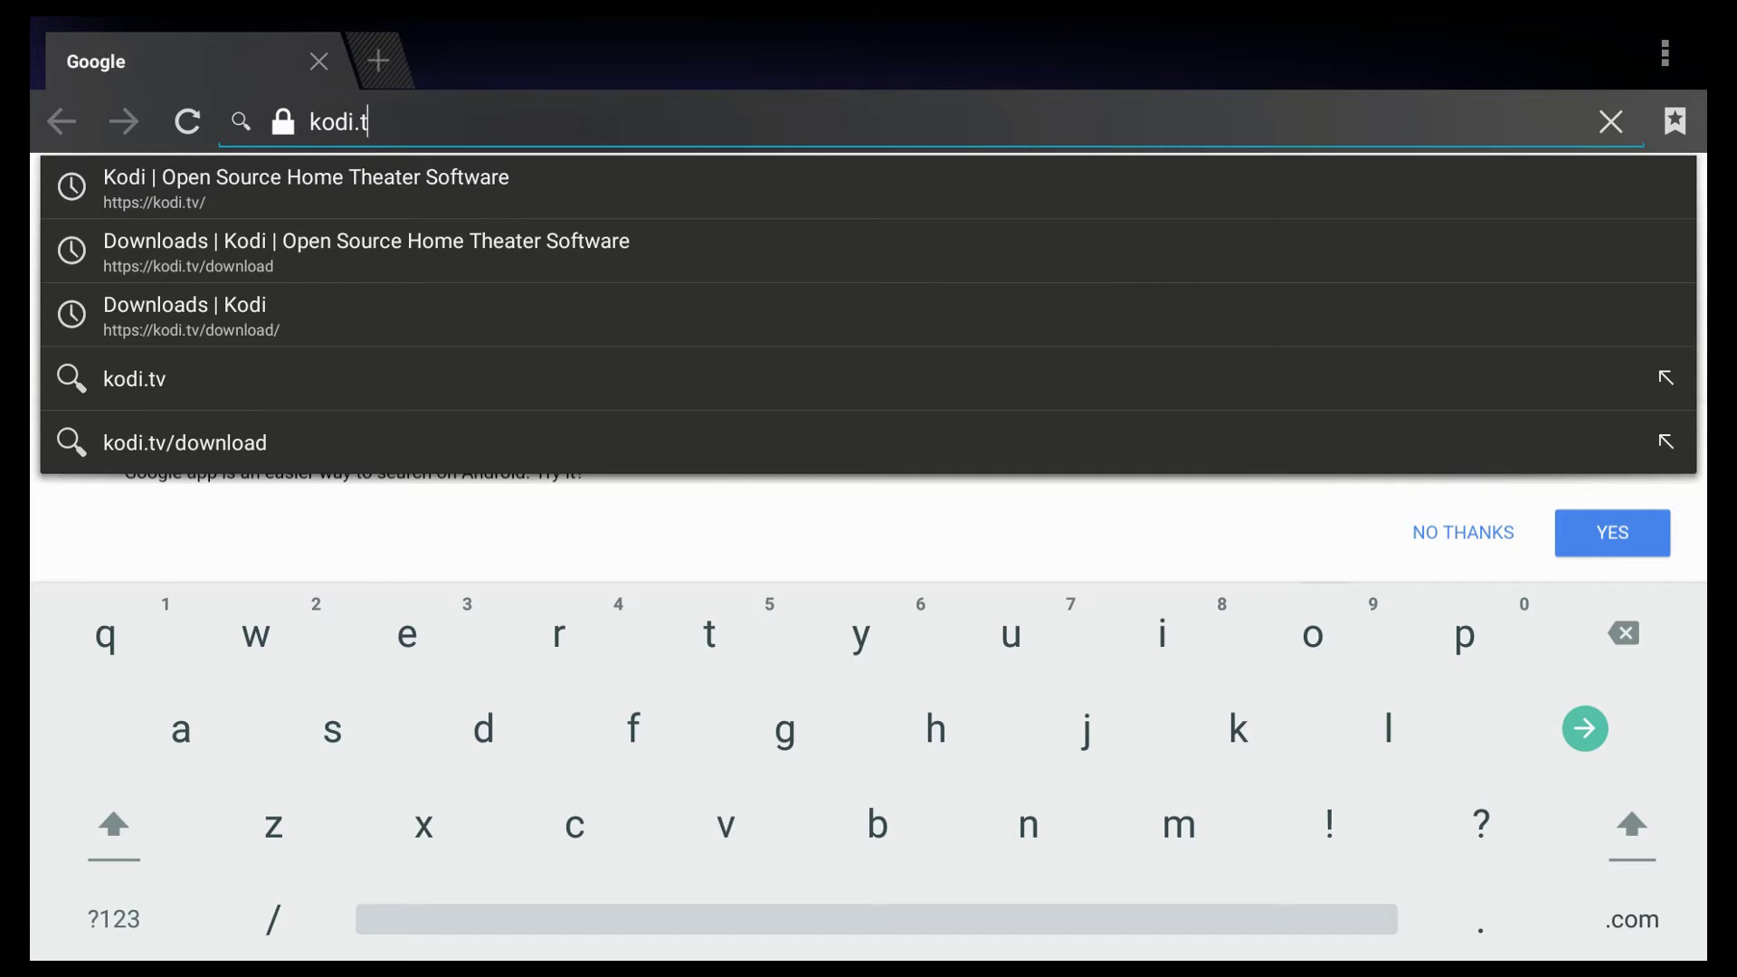
{"action": "type", "text": "b"}
{"action": "key", "text": "BackSpace"}
{"action": "type", "text": "v/dowl"}
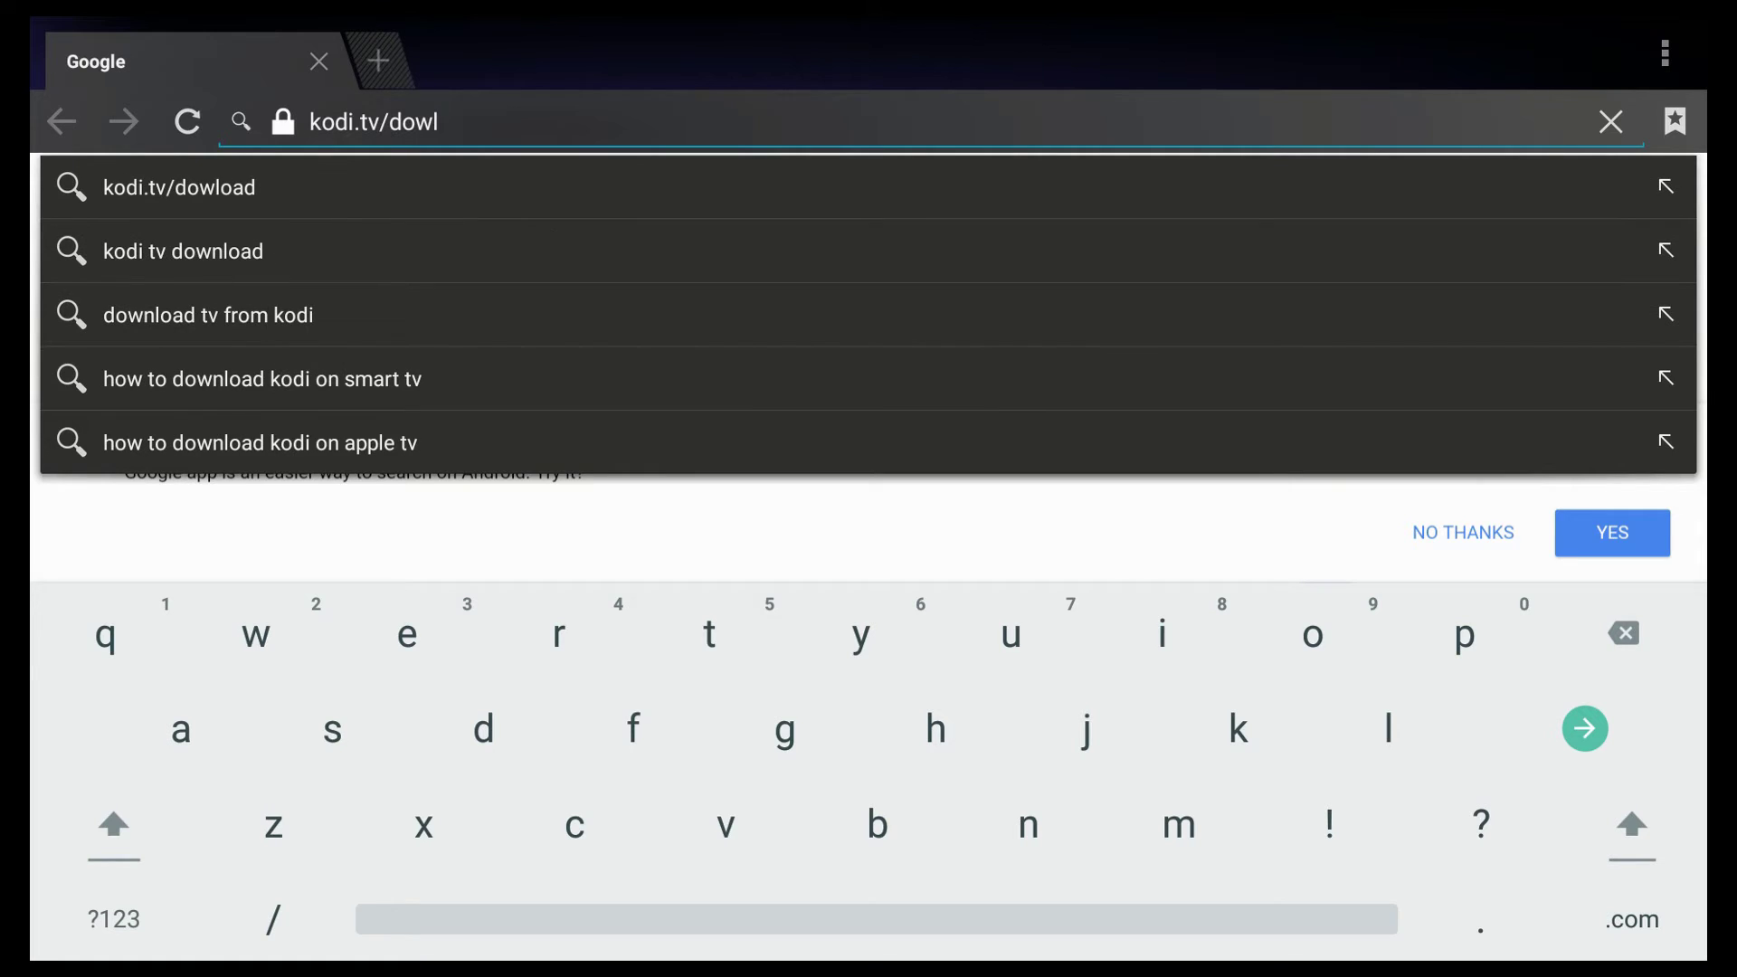
{"action": "key", "text": "BackSpace"}
{"action": "type", "text": "nload"}
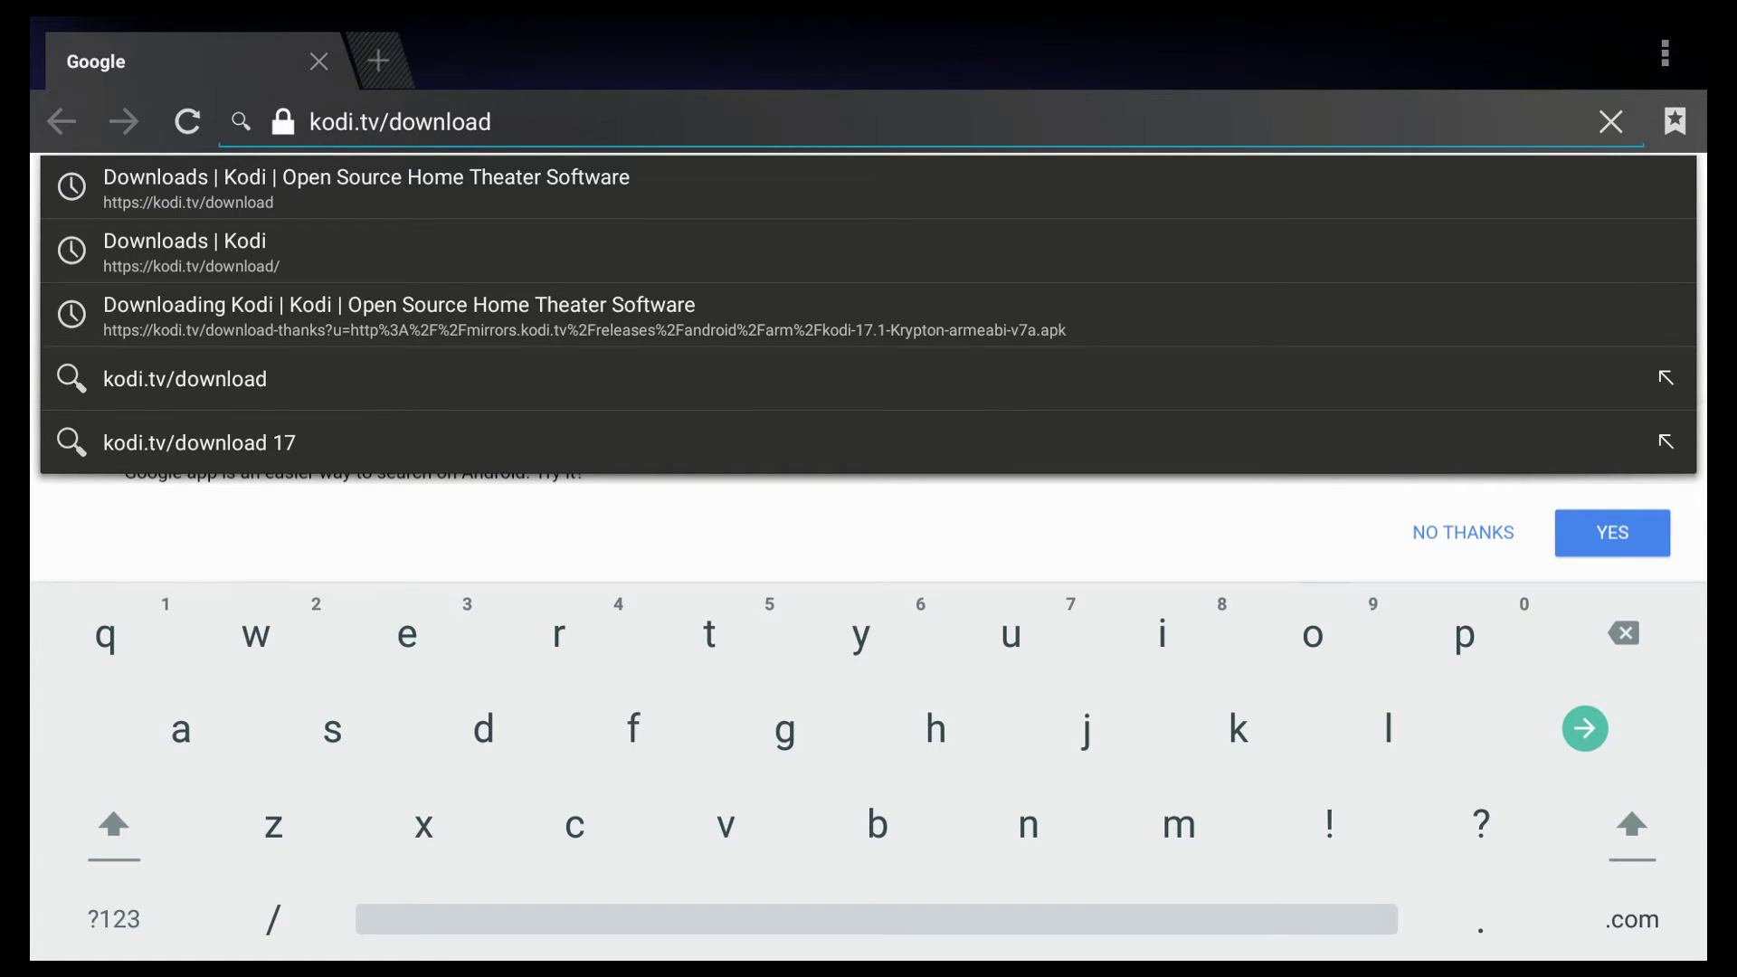
{"action": "left_click", "coordinate": [1578, 726]}
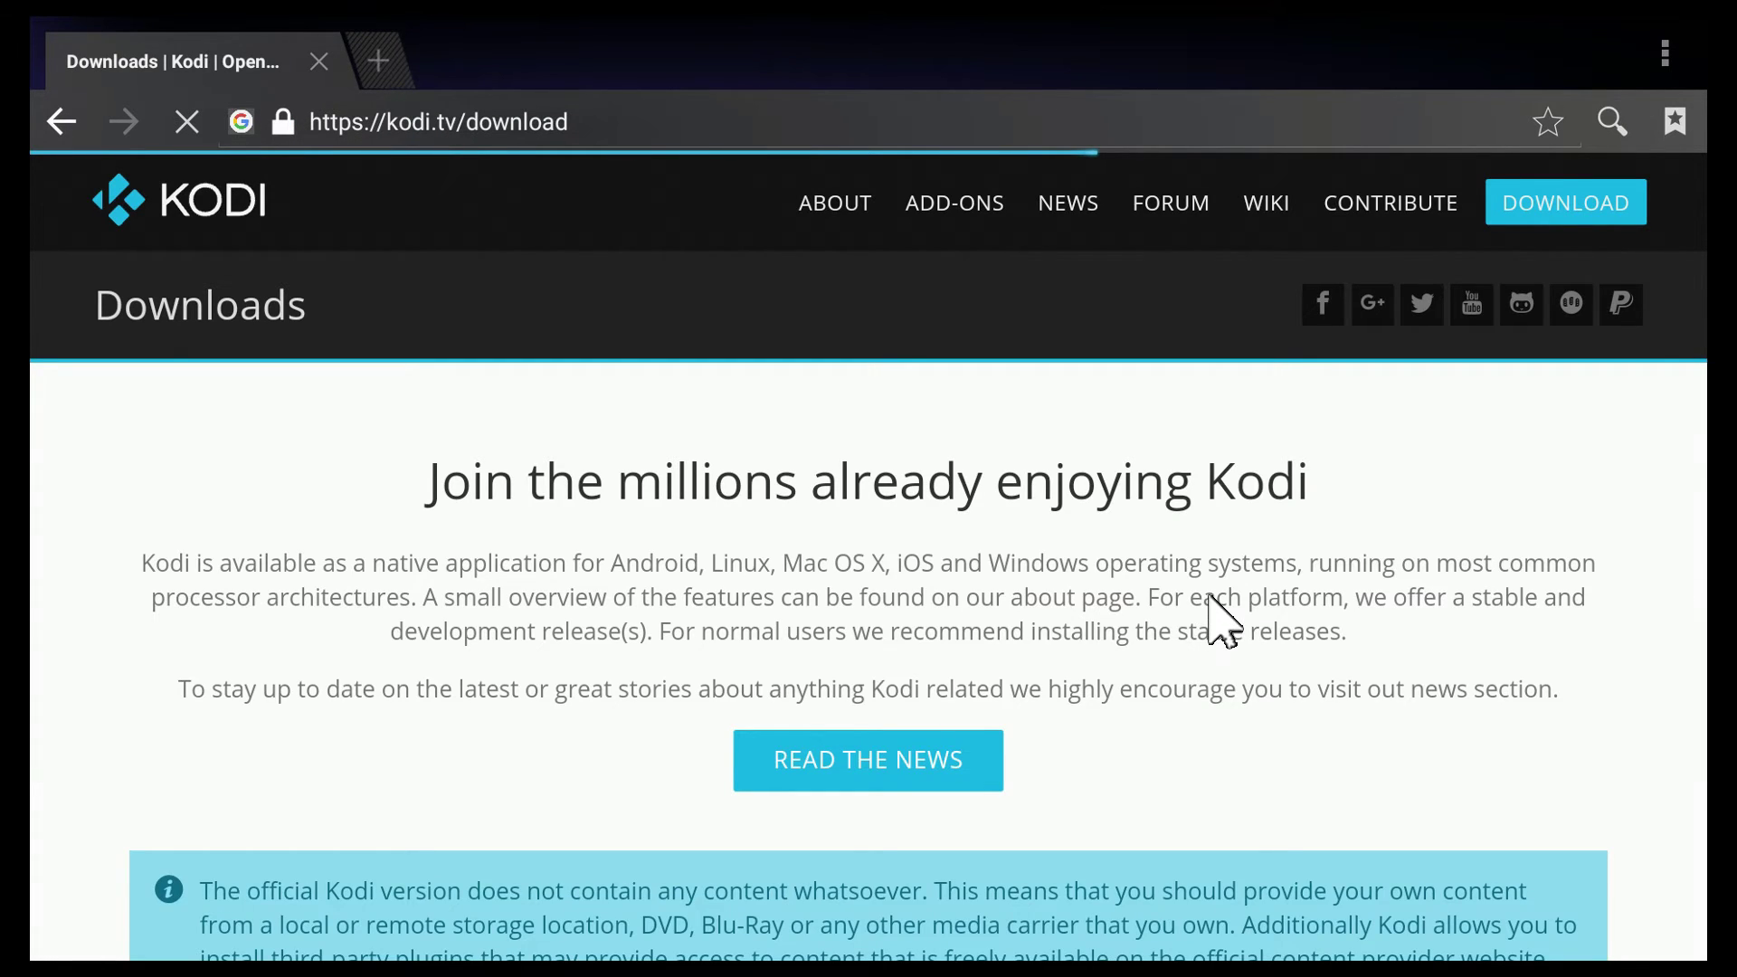
Step: Show the recommended Kodi for Android download options on the Downloads page
{"action": "scroll", "coordinate": [1209, 597], "scroll_direction": "down", "scroll_amount": 1}
{"action": "scroll", "coordinate": [1210, 597], "scroll_direction": "down", "scroll_amount": 6}
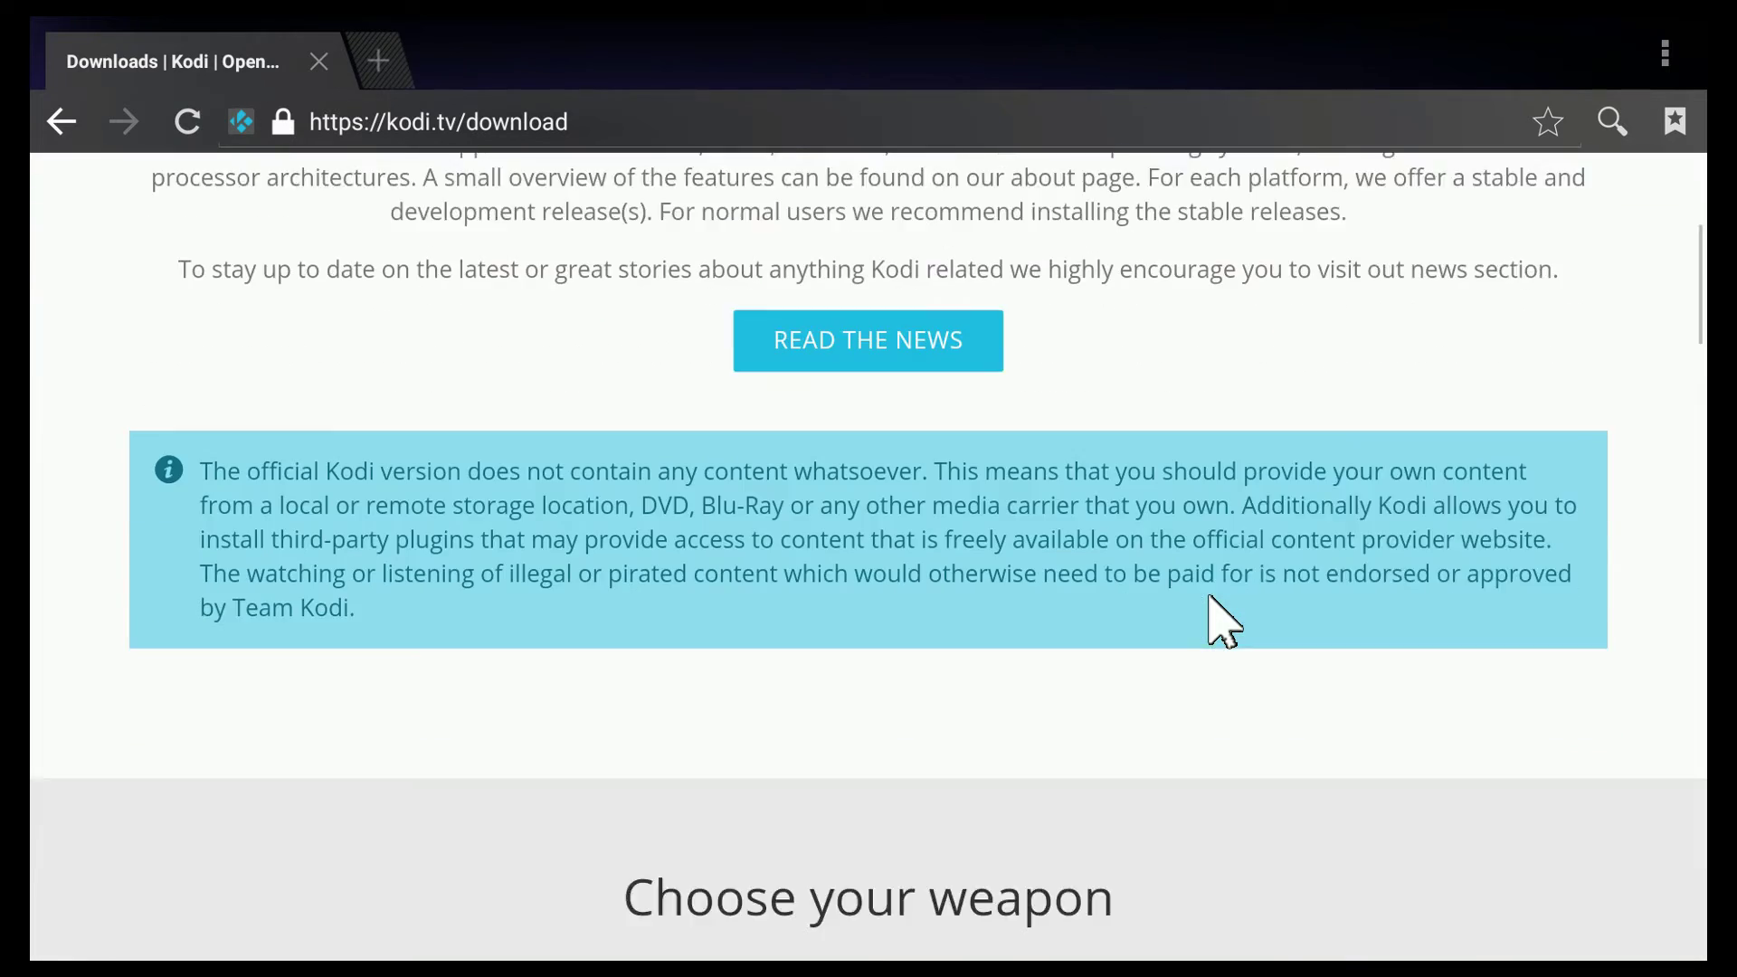
{"action": "scroll", "coordinate": [1209, 597], "scroll_direction": "down", "scroll_amount": 10}
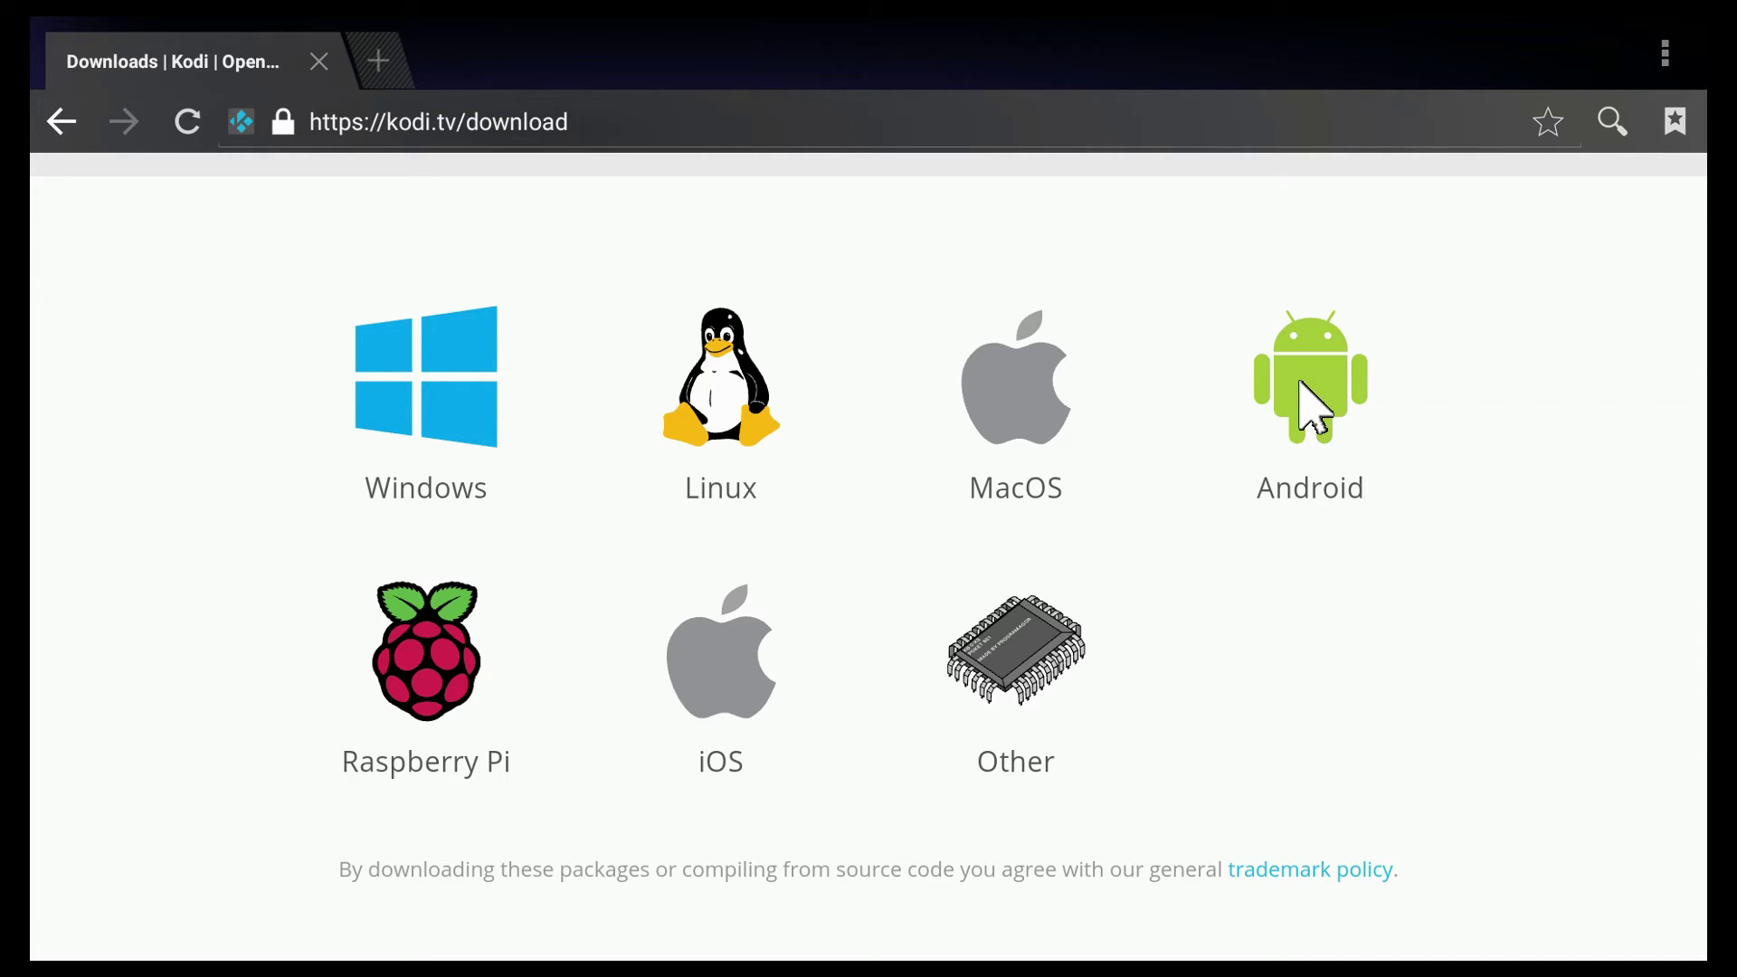
{"action": "left_click", "coordinate": [1311, 407]}
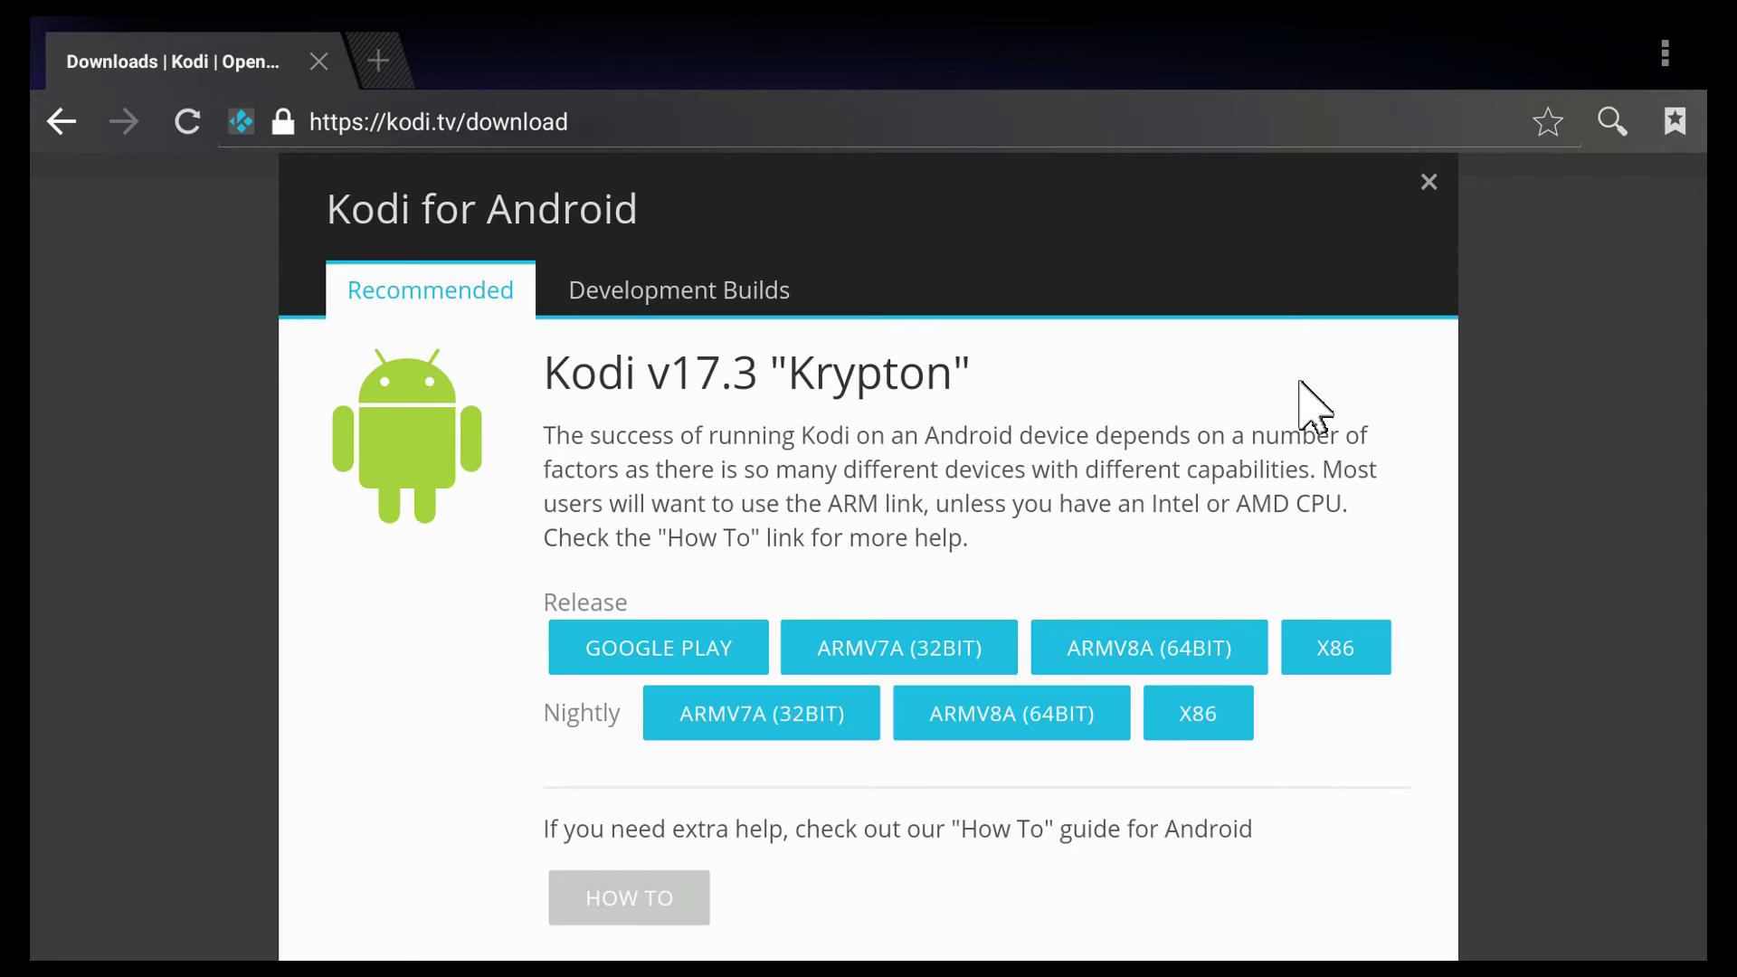
{"action": "scroll", "coordinate": [1219, 384], "scroll_direction": "down", "scroll_amount": 1}
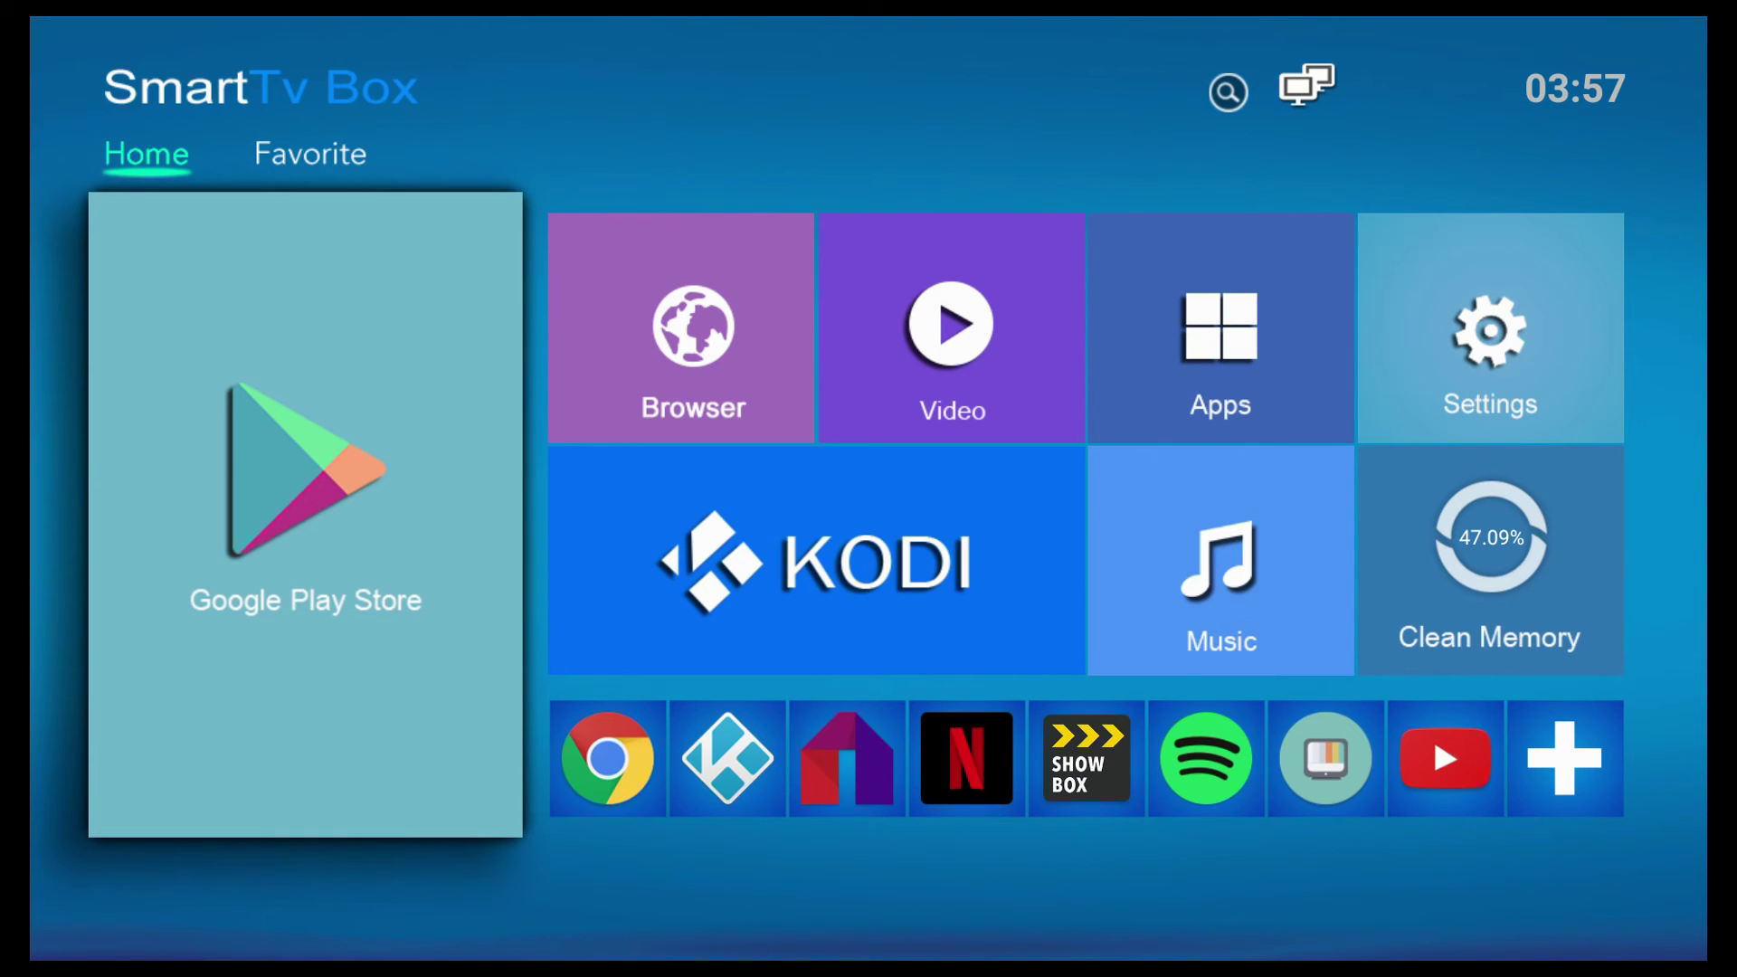
Step: Return to the home screen and launch FileBrowser from the box's full app list
{"action": "key", "text": "Right"}
{"action": "key", "text": "Right"}
{"action": "key", "text": "Up"}
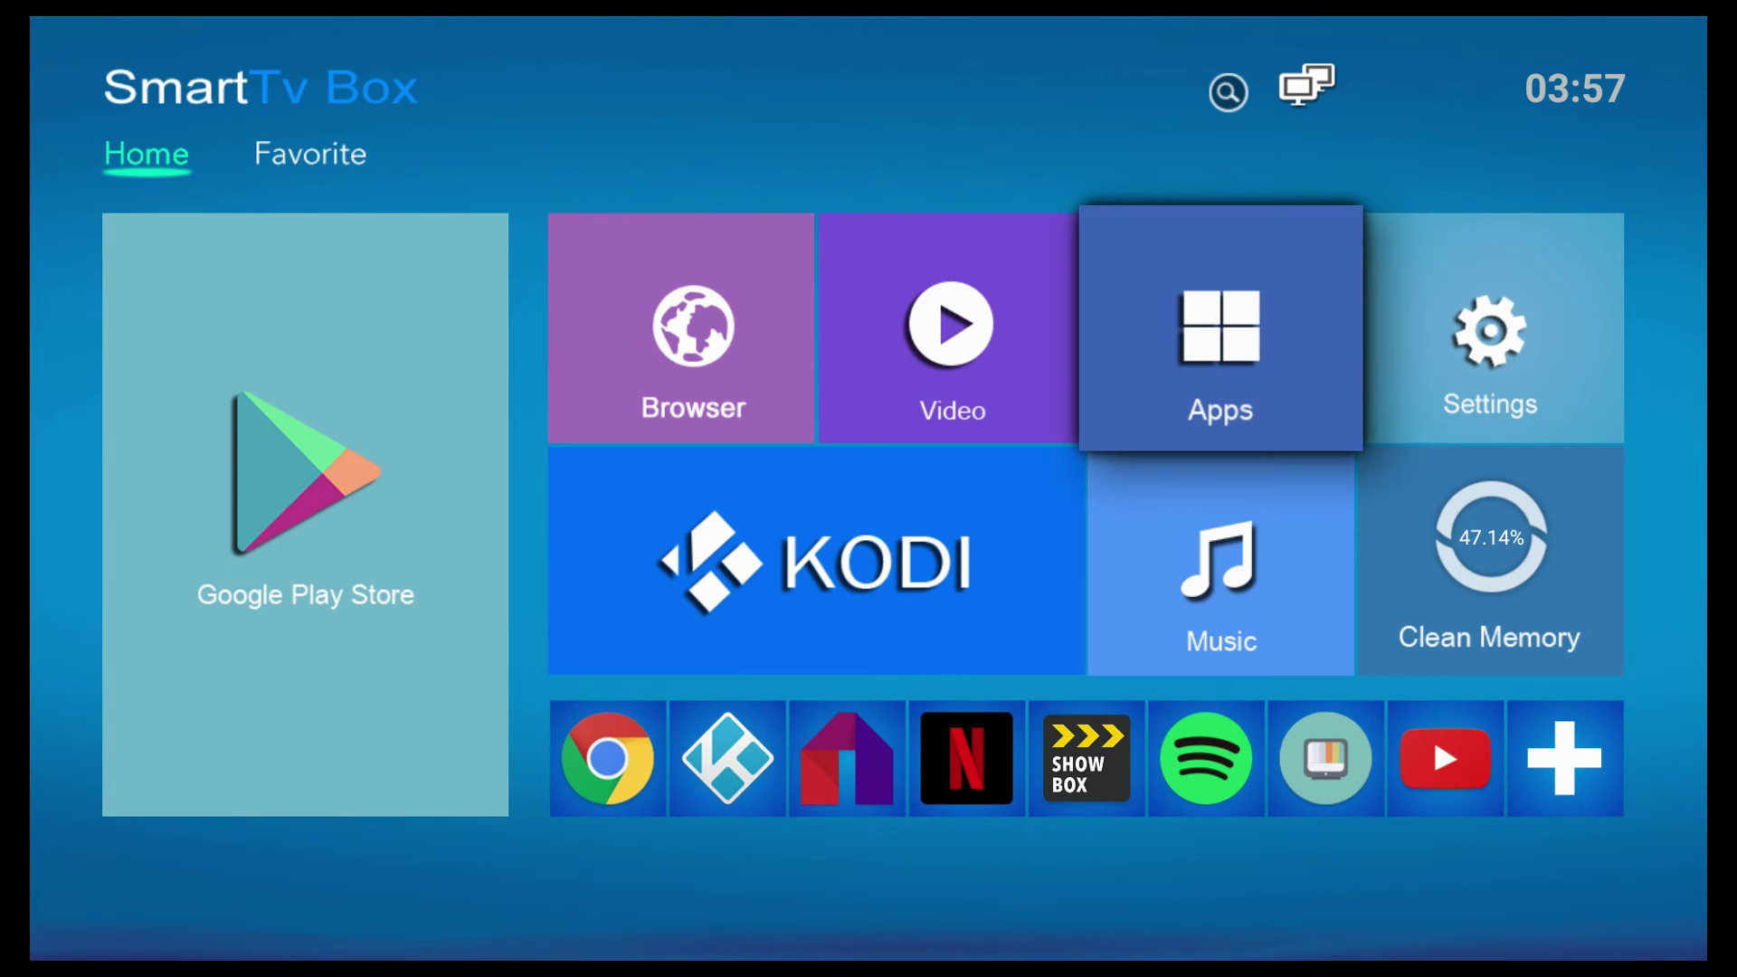
{"action": "key", "text": "Return"}
{"action": "key", "text": "Right"}
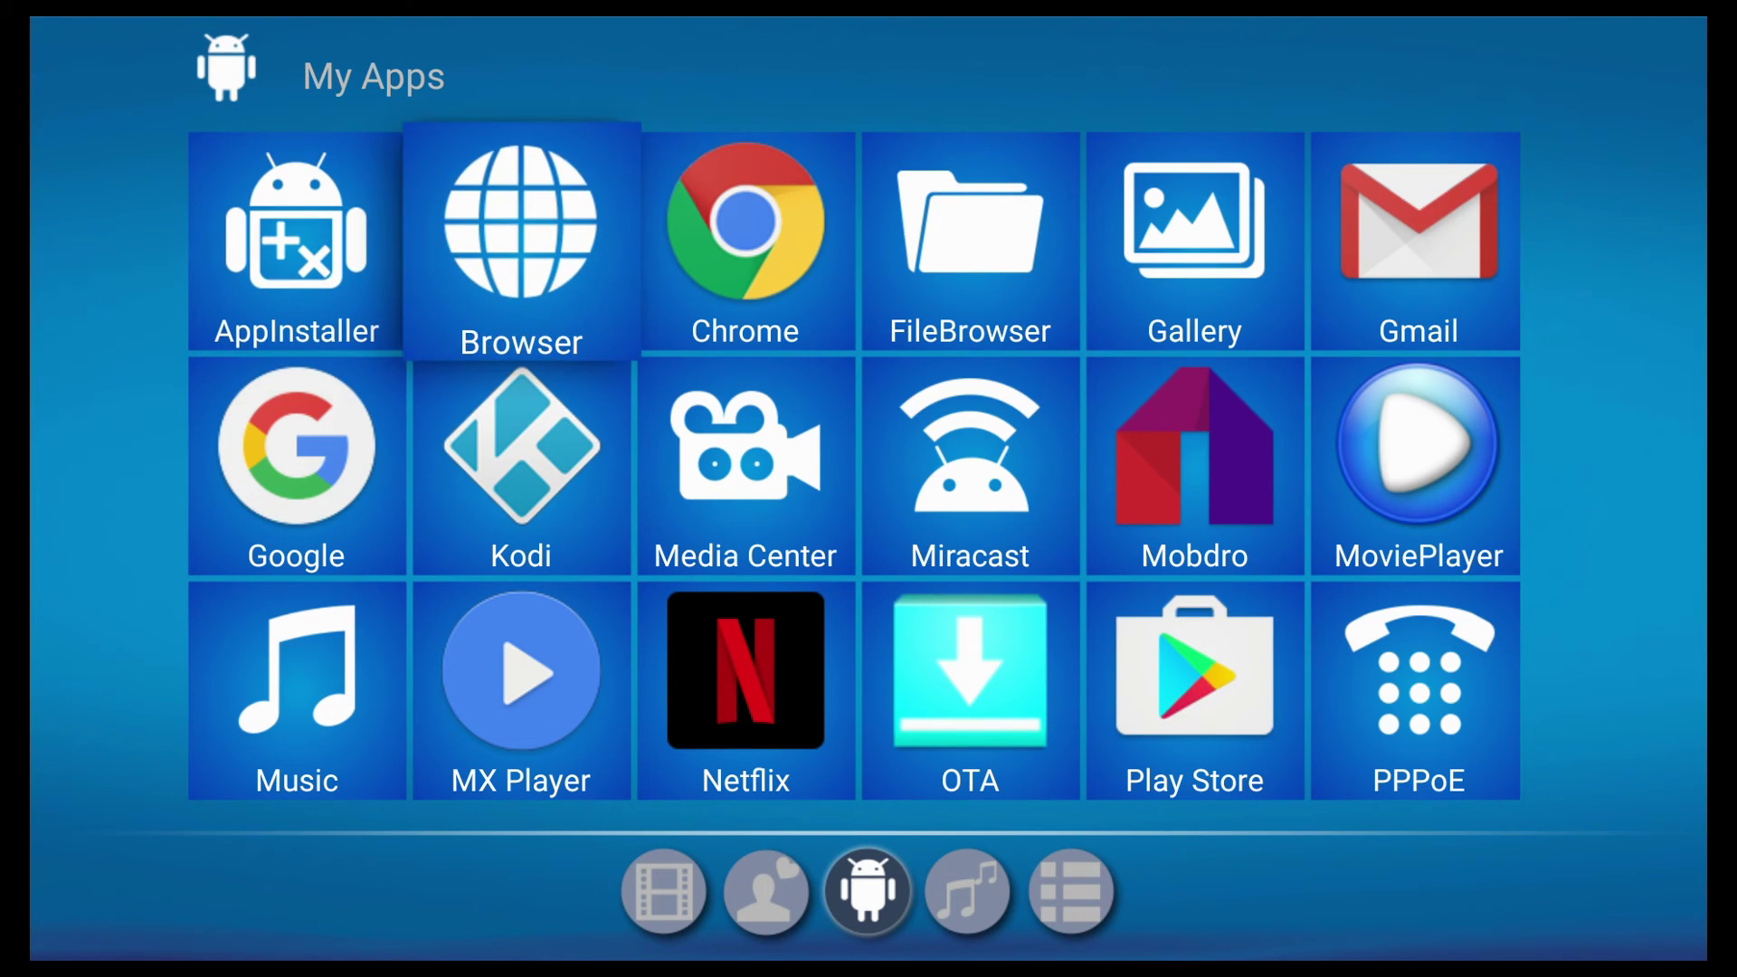
{"action": "key", "text": "Right"}
{"action": "key", "text": "Right"}
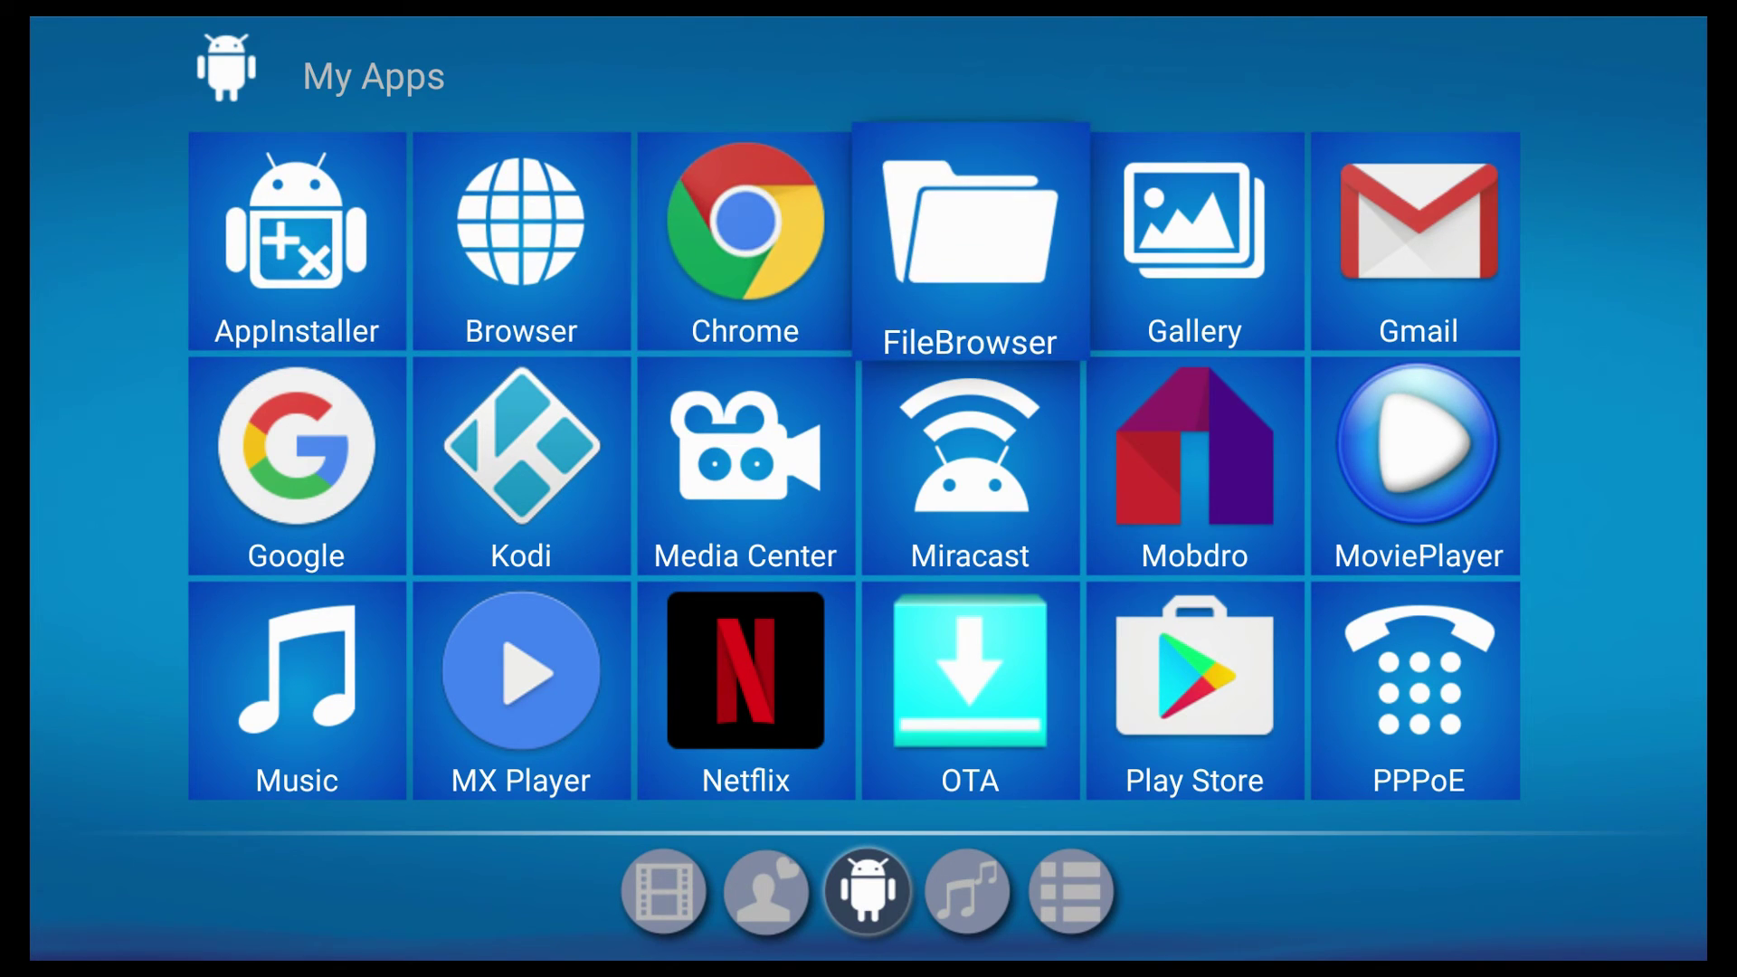
{"action": "key", "text": "Return"}
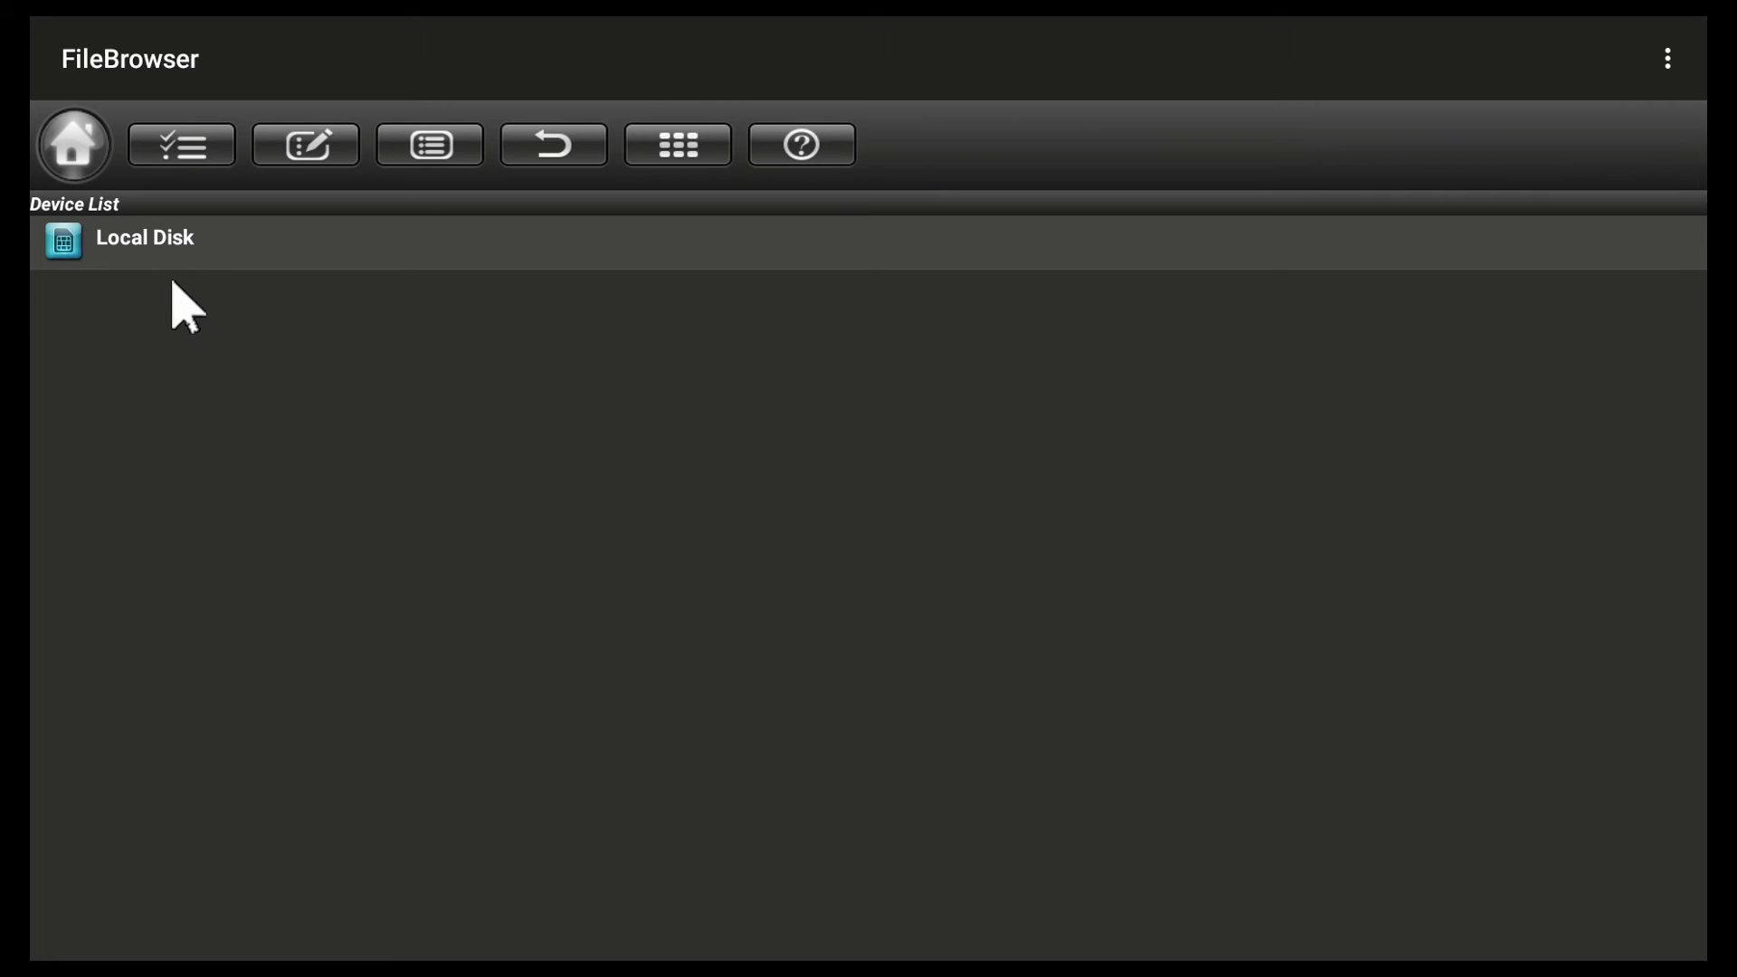
Step: View the Download folder on the Local Disk and return to the home screen
{"action": "left_click", "coordinate": [77, 154]}
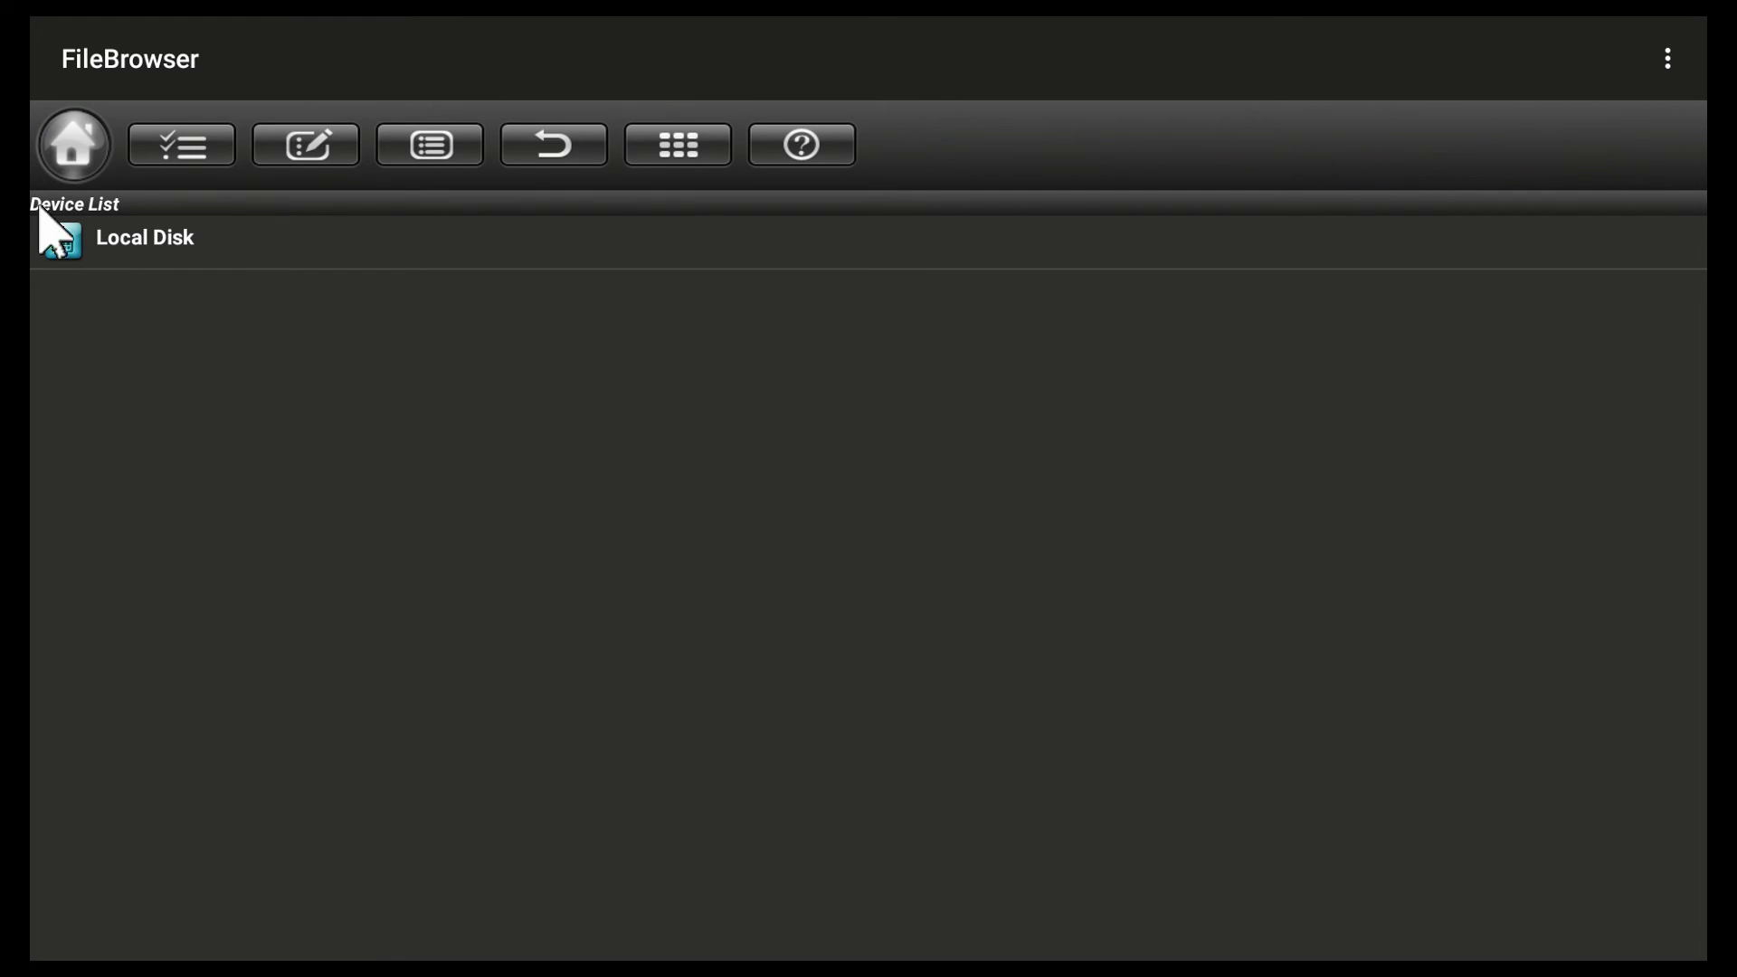
{"action": "left_click", "coordinate": [138, 263]}
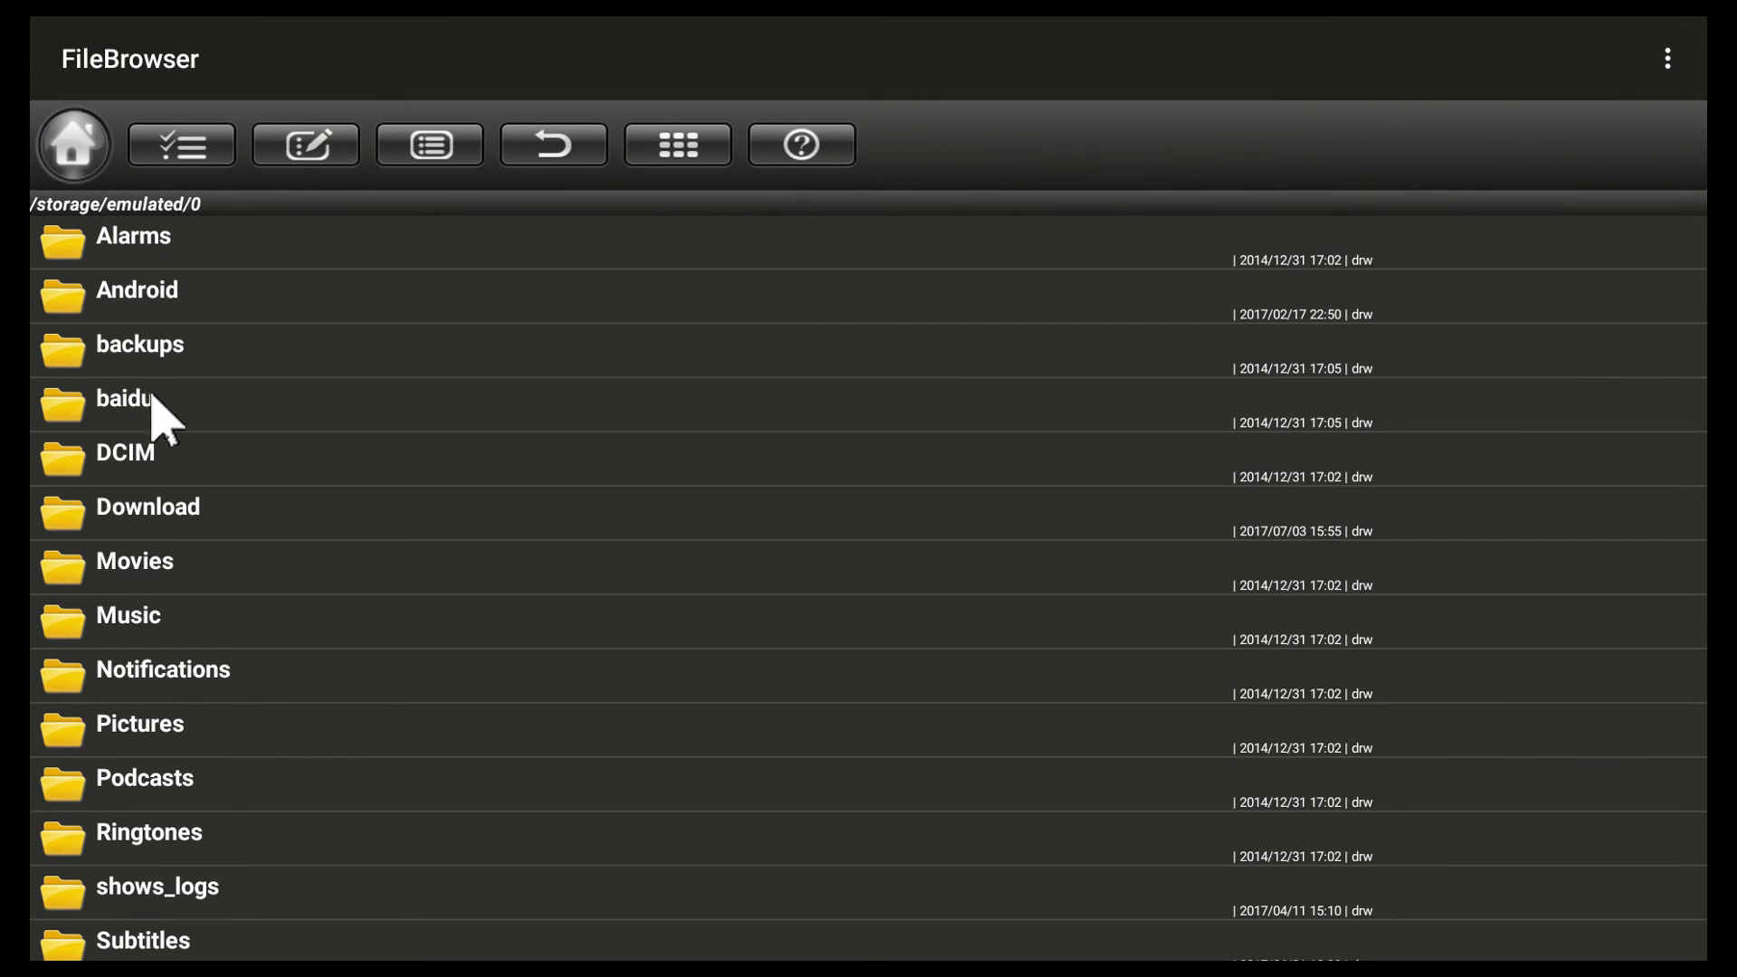
{"action": "left_click", "coordinate": [217, 508]}
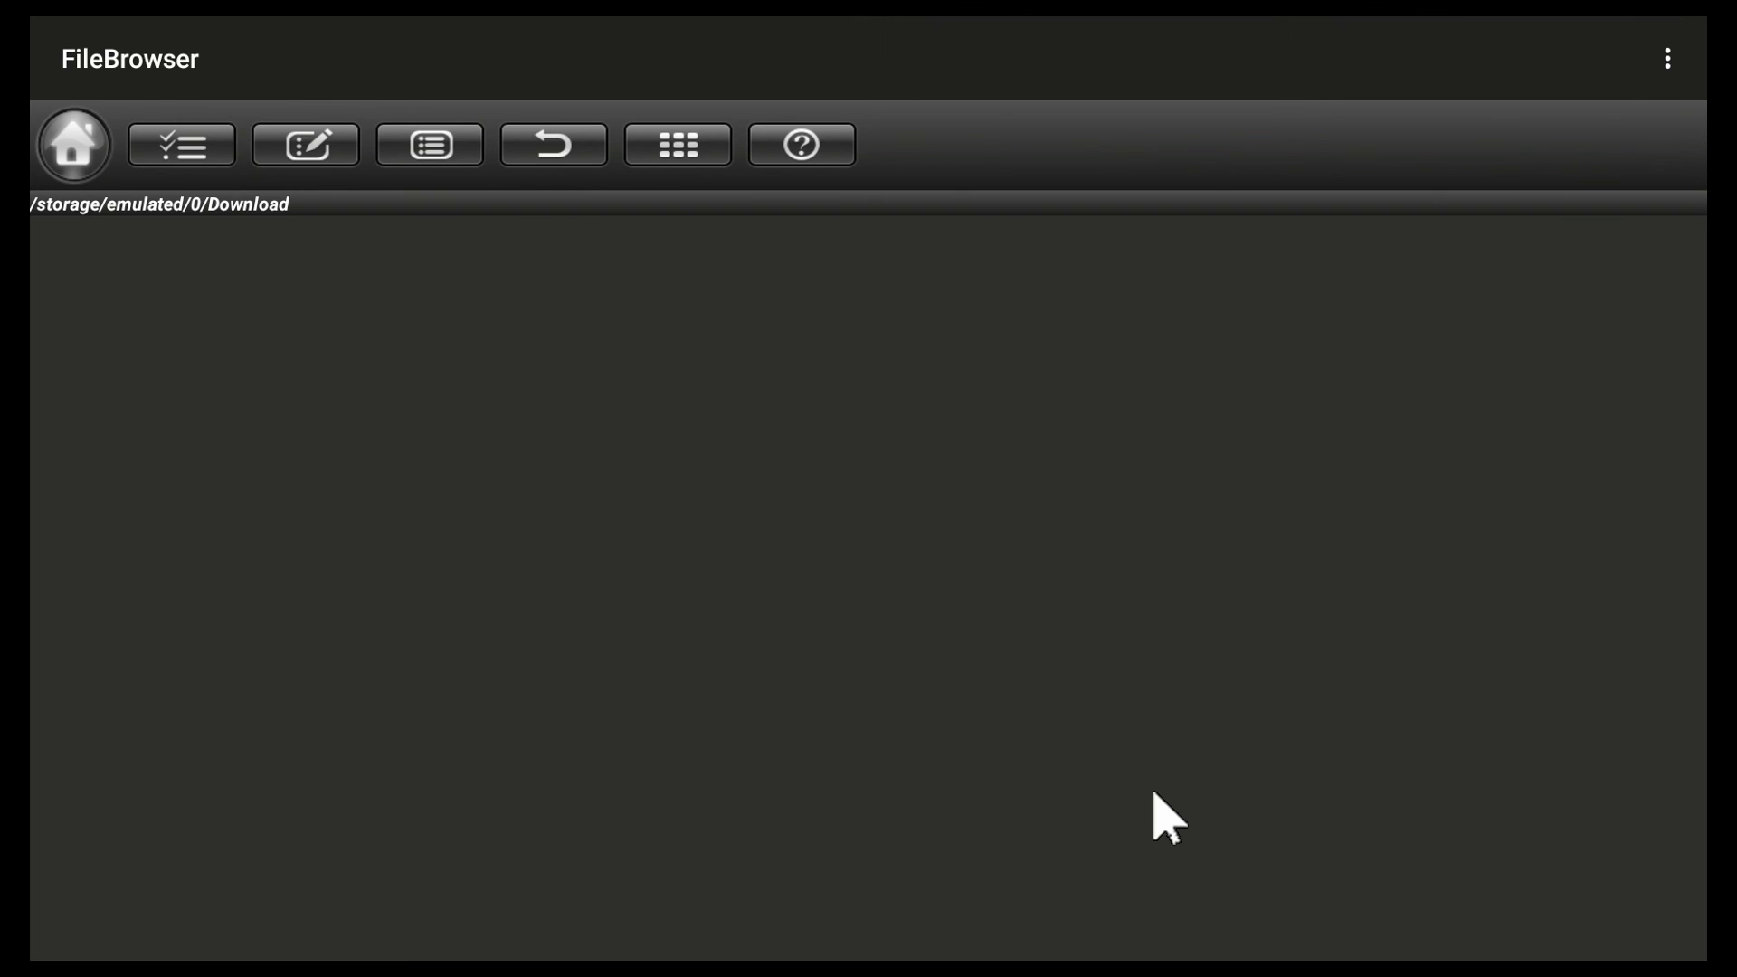
{"action": "left_click", "coordinate": [73, 146]}
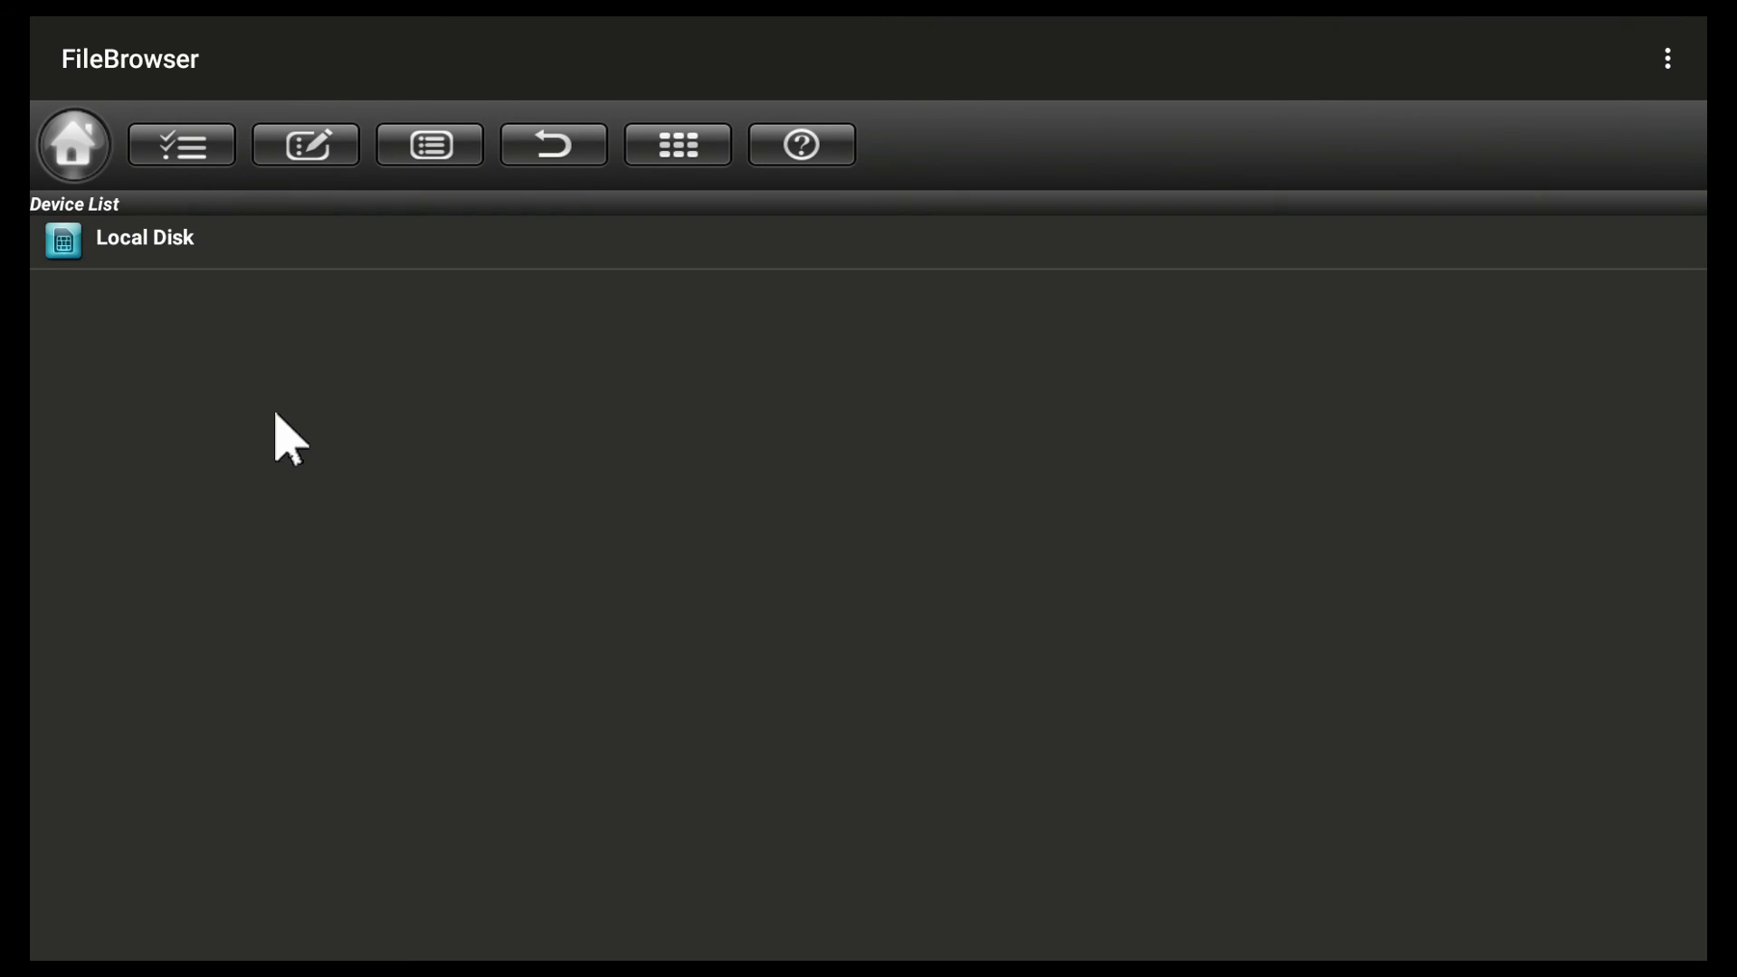
{"action": "key", "text": "Escape"}
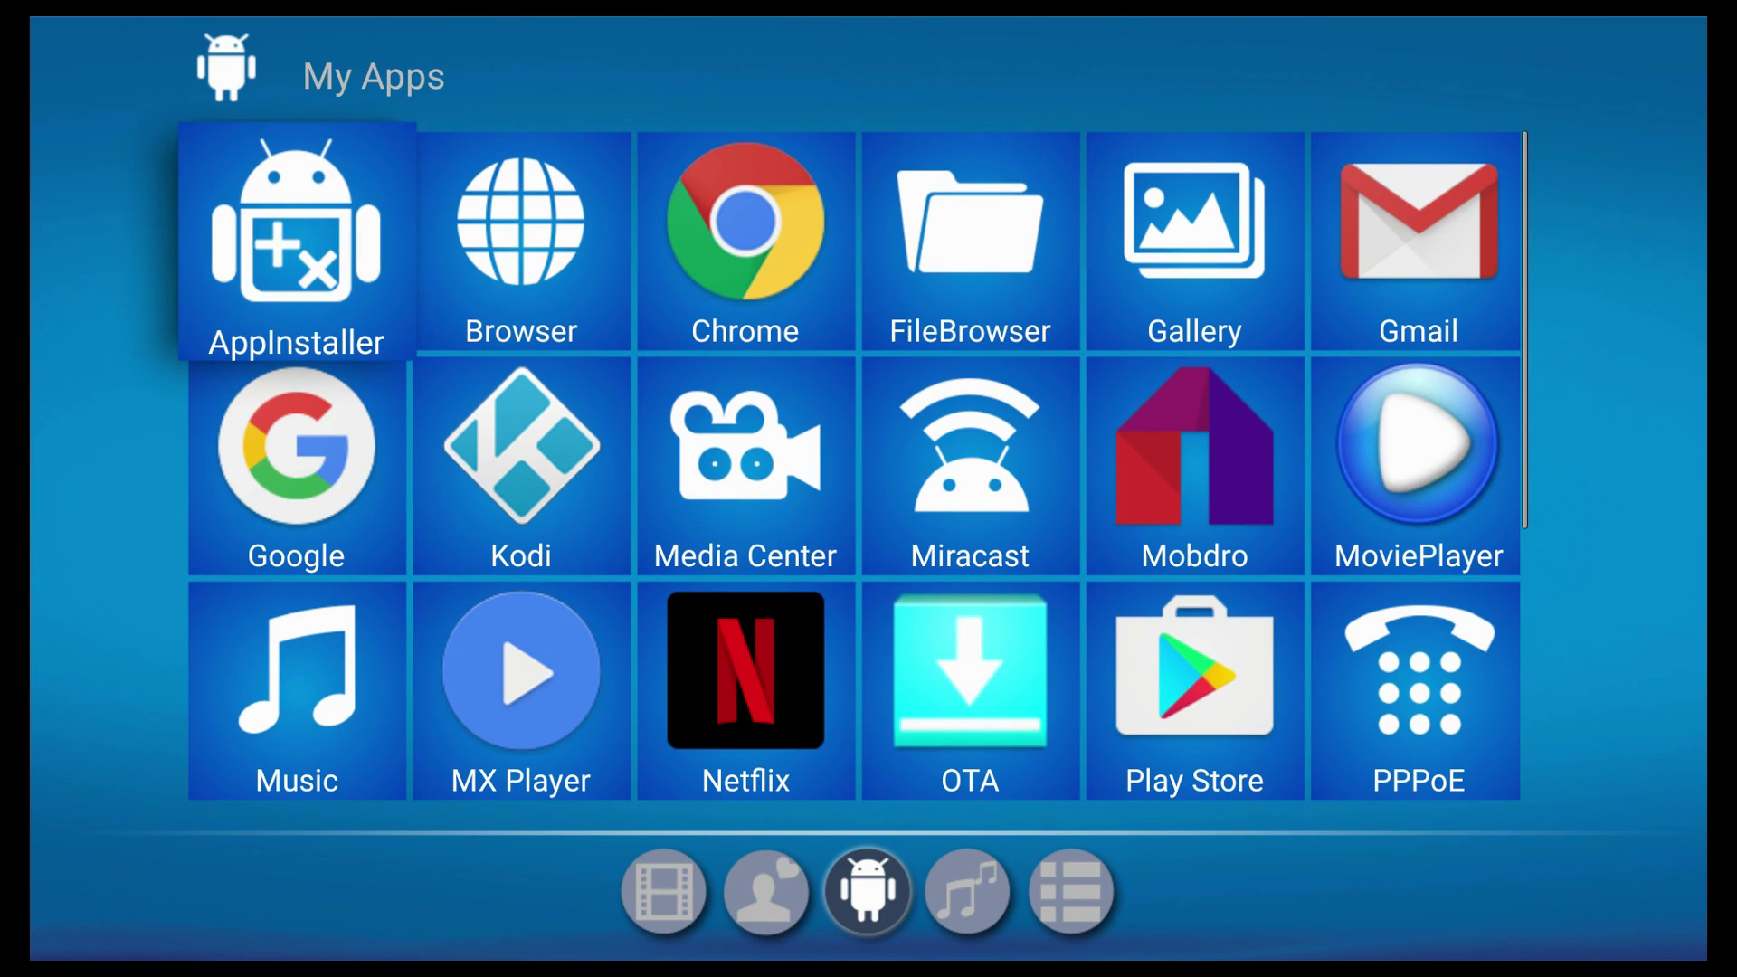
{"action": "key", "text": "Escape"}
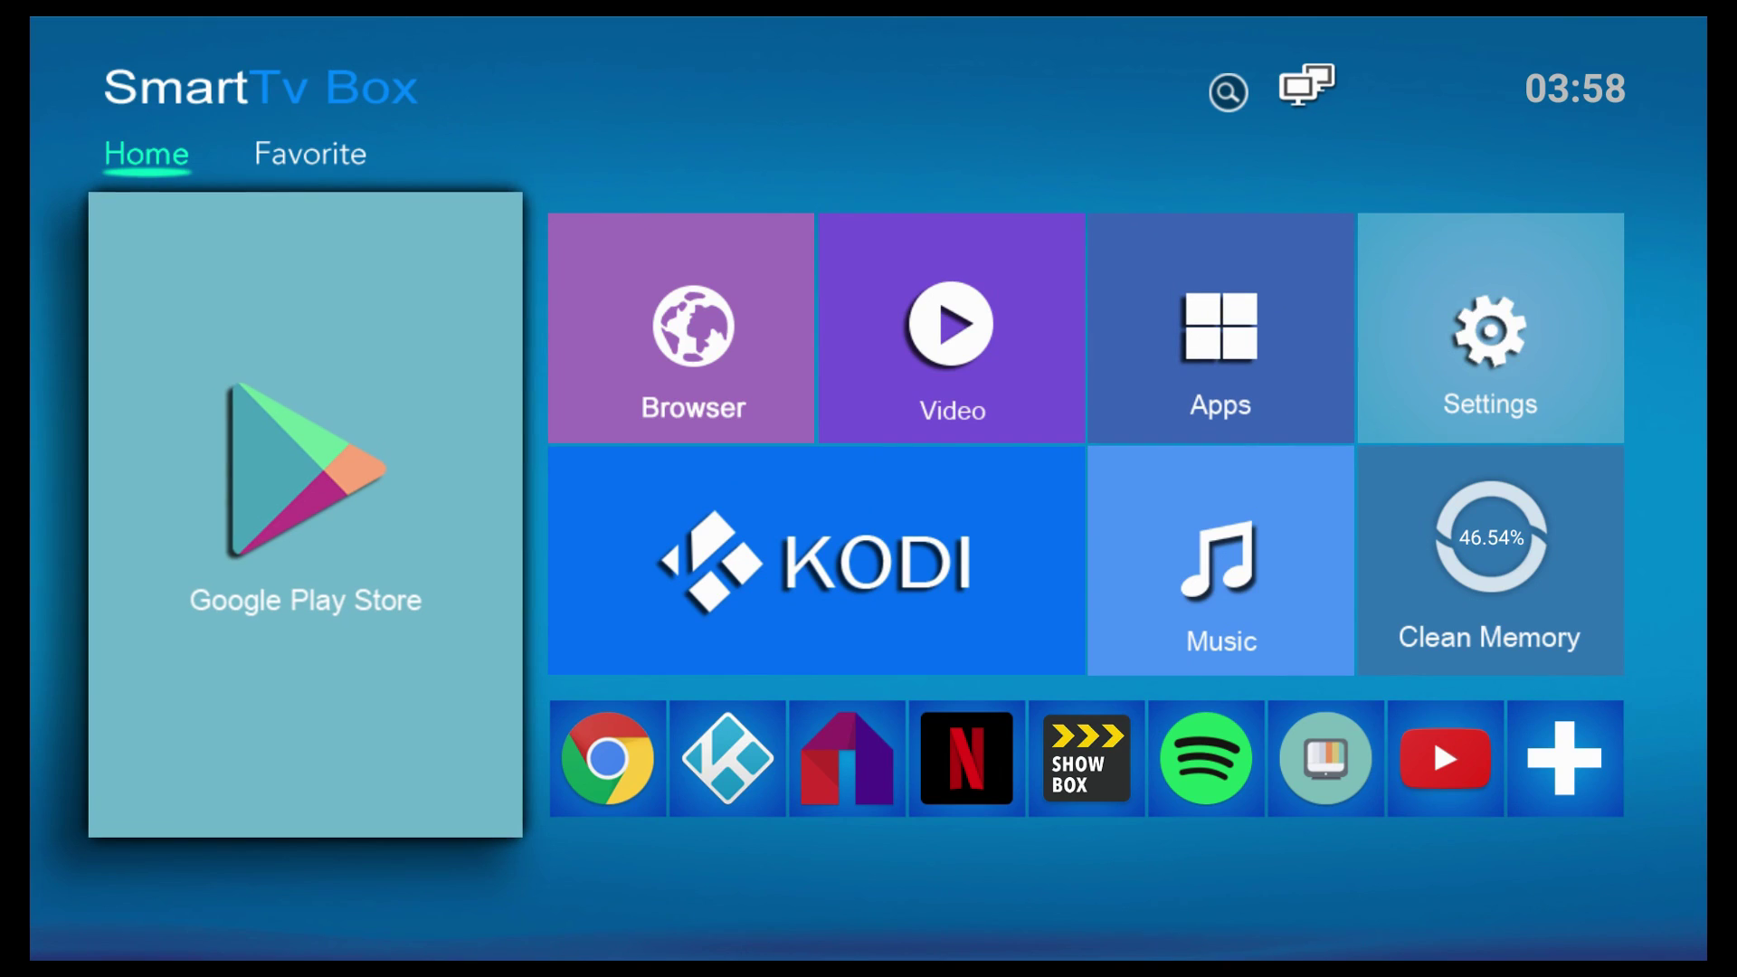